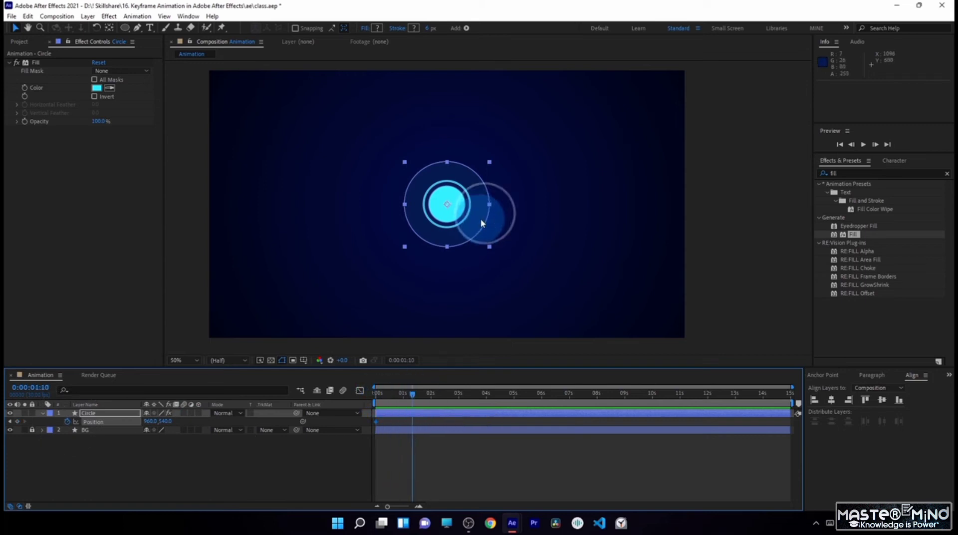
- Move the circle straight up to about 960, 242 at 0:00:01:10 to keyframe its position, and preview the motion
drag(469, 223, 472, 150)
click(444, 472)
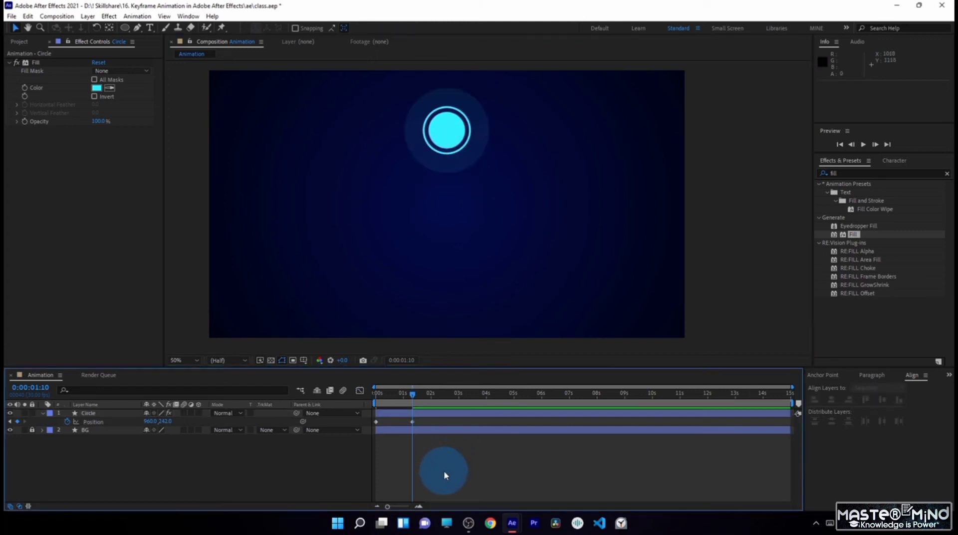
key(space)
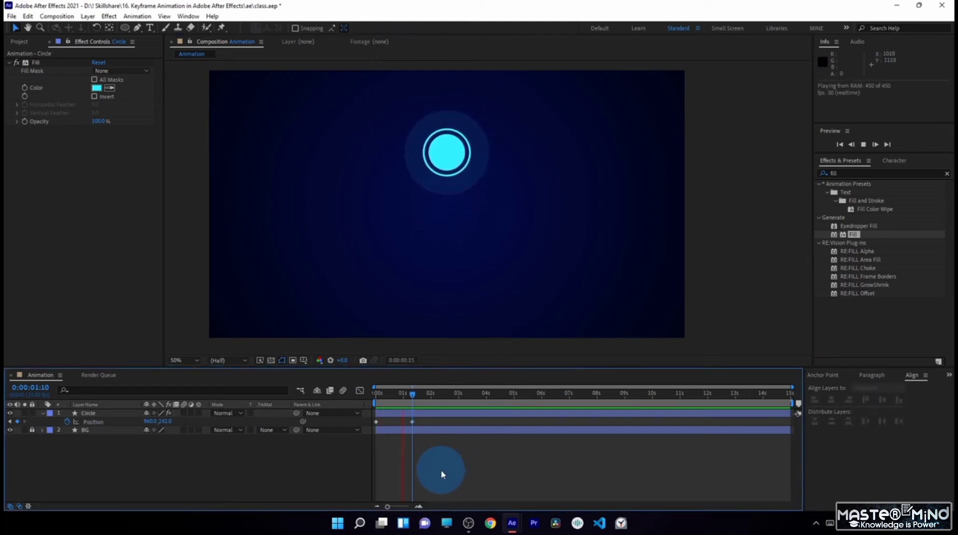
click(435, 441)
click(490, 158)
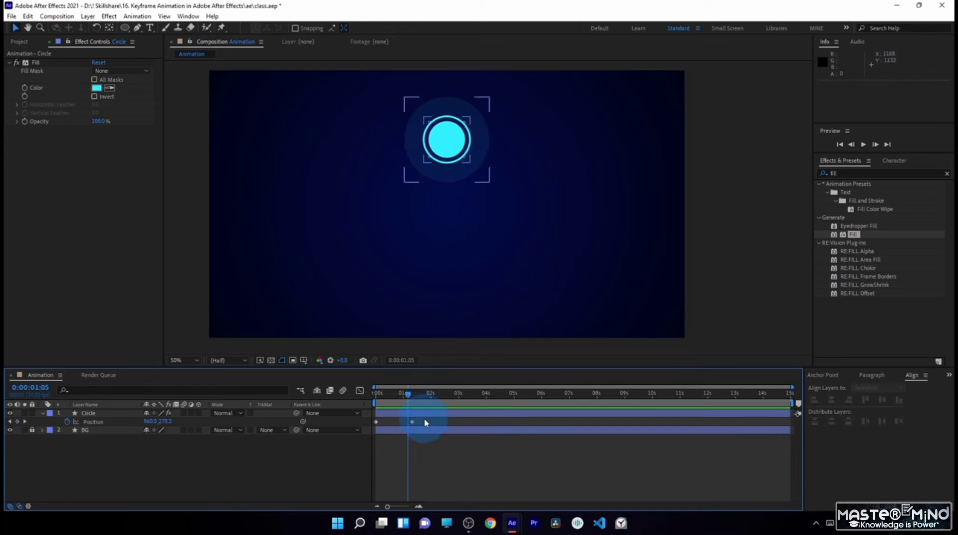
- Show the speed graph for the circle's Position, with the keyframe at 0:00:01:10 selected
drag(426, 422, 406, 432)
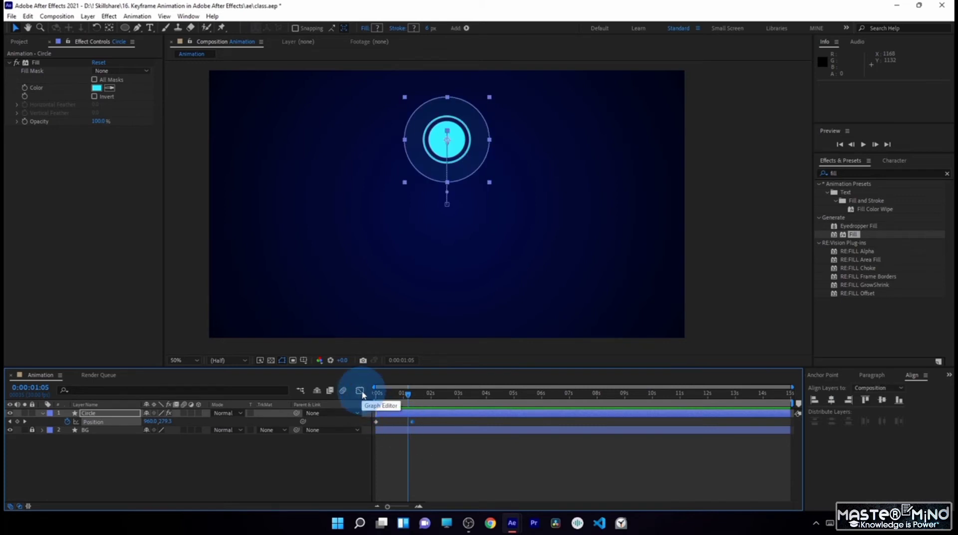
click(360, 391)
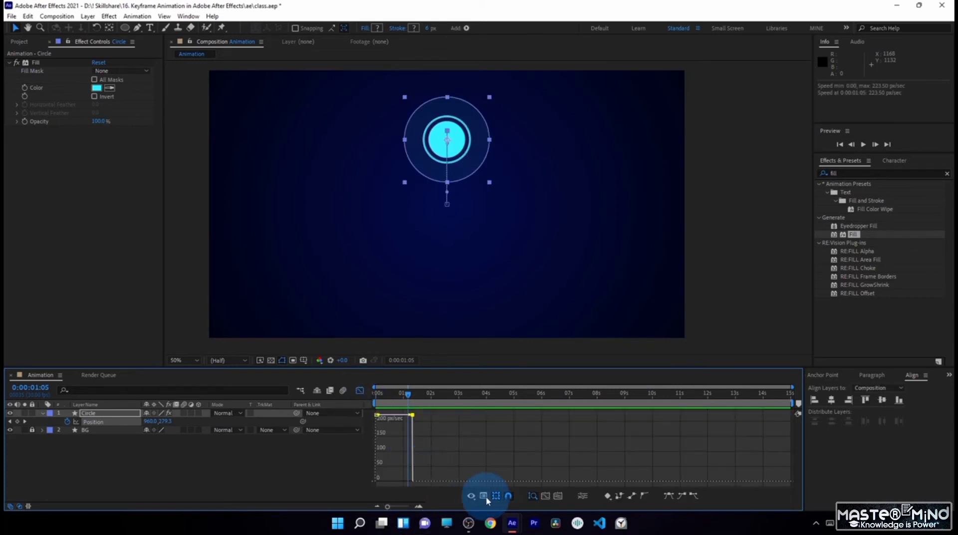
click(484, 496)
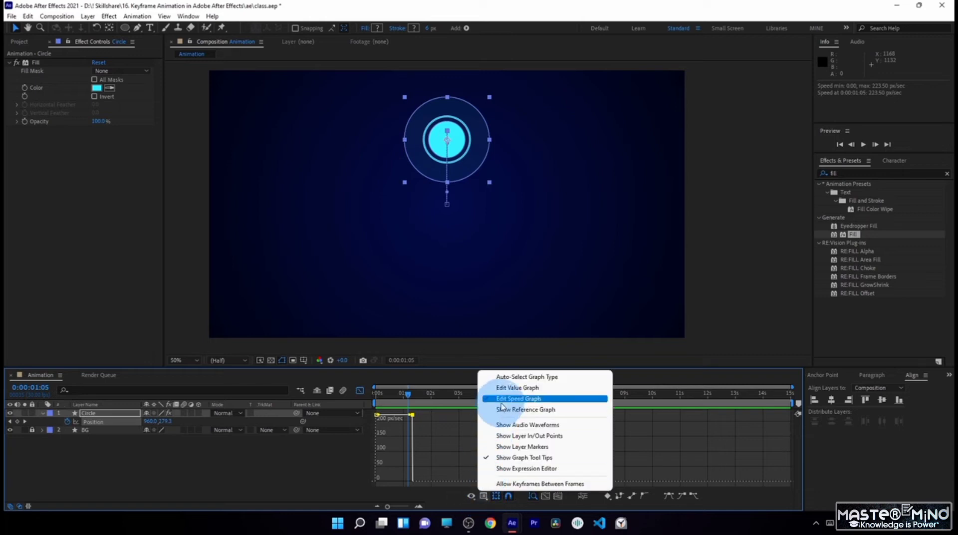
click(544, 399)
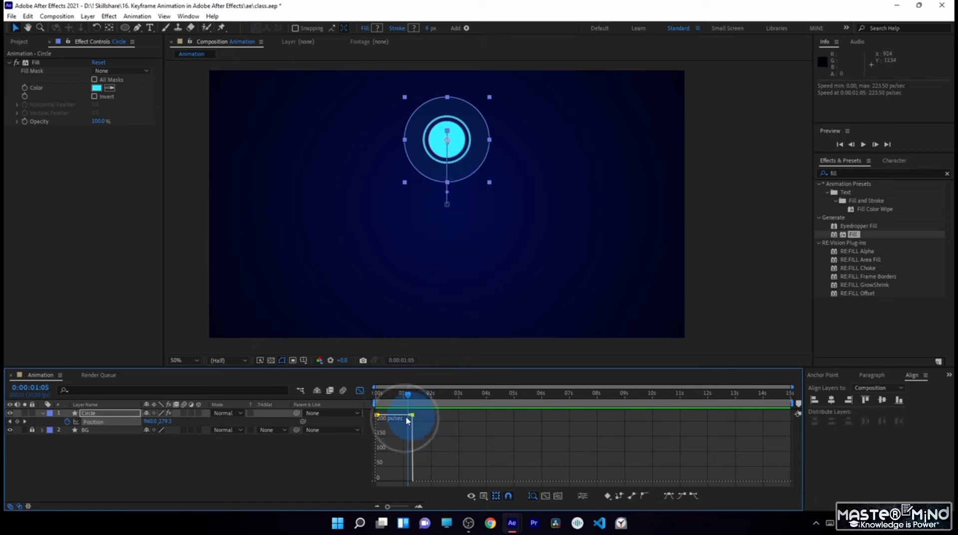
- Ease into the 0:00:01:10 position keyframe by lowering its speed to zero and stretching its influence toward the first keyframe
click(94, 424)
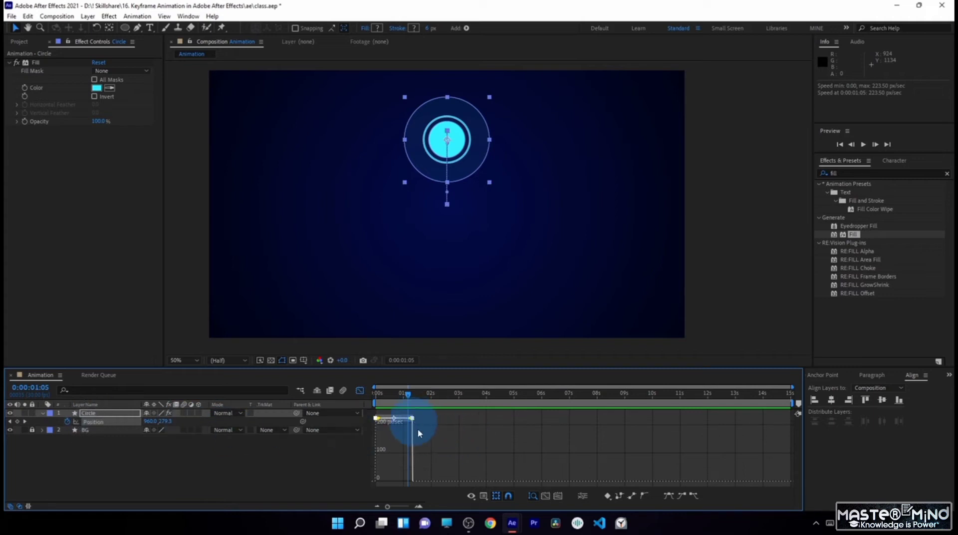
drag(429, 415, 404, 425)
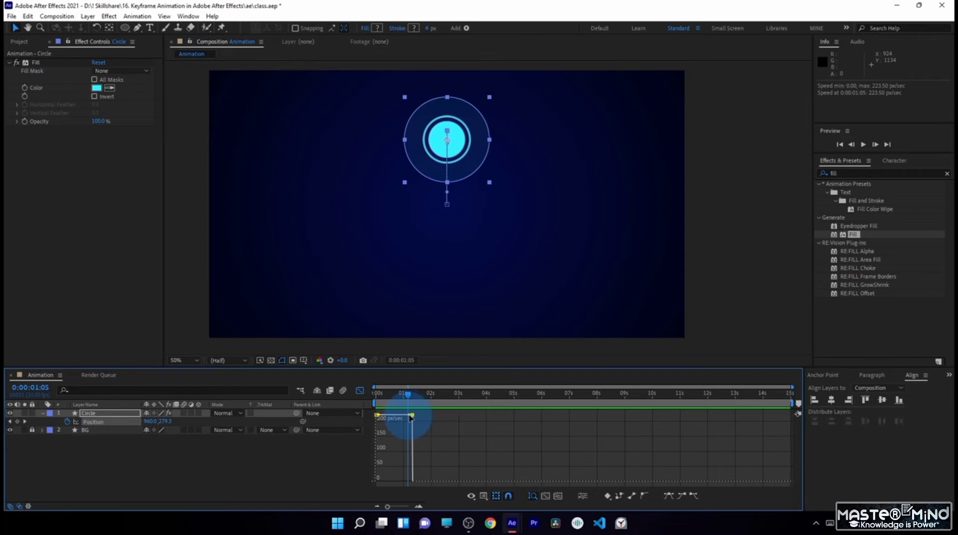
drag(411, 417, 330, 471)
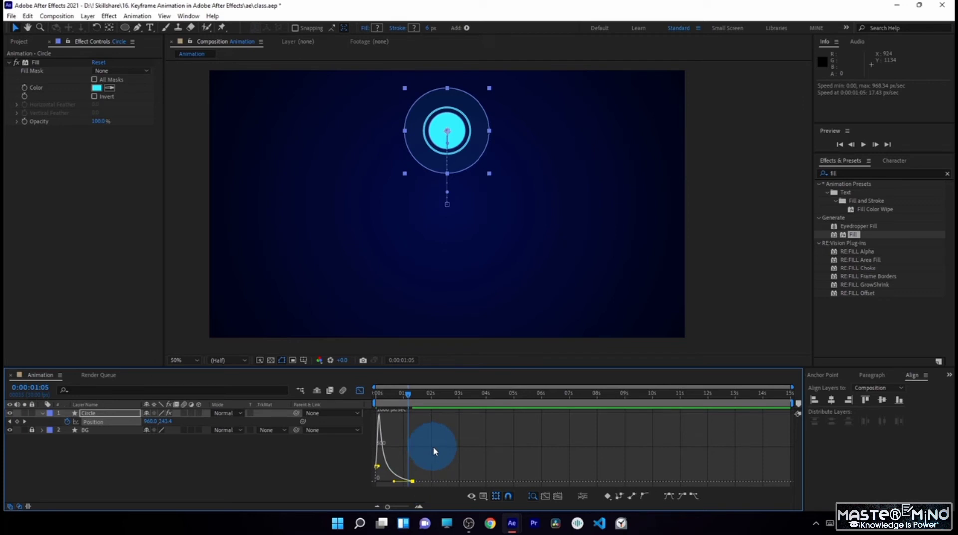
- Preview the eased circle motion several times and close the Graph Editor
key(KP_0)
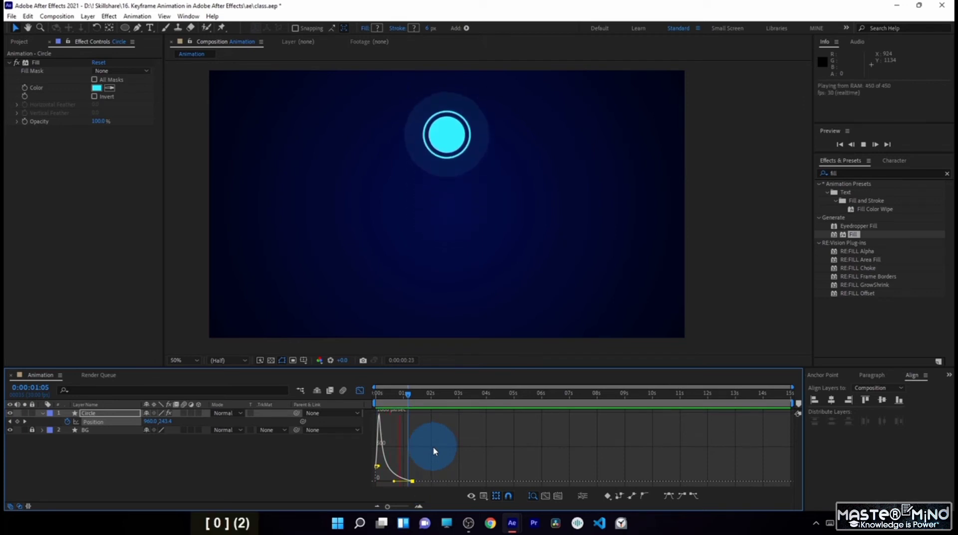
key(KP_0)
key(KP_0)
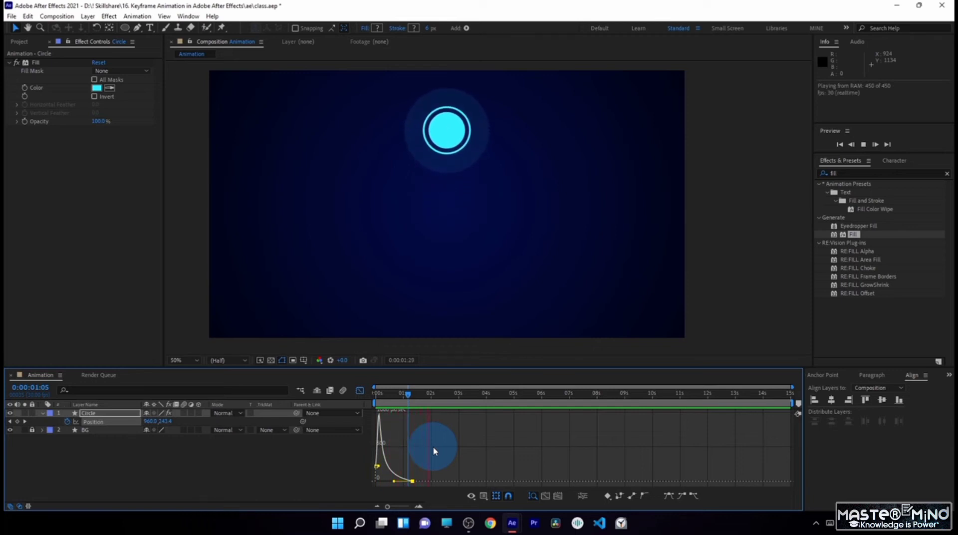
key(KP_0)
key(KP_0)
key(KP_0)
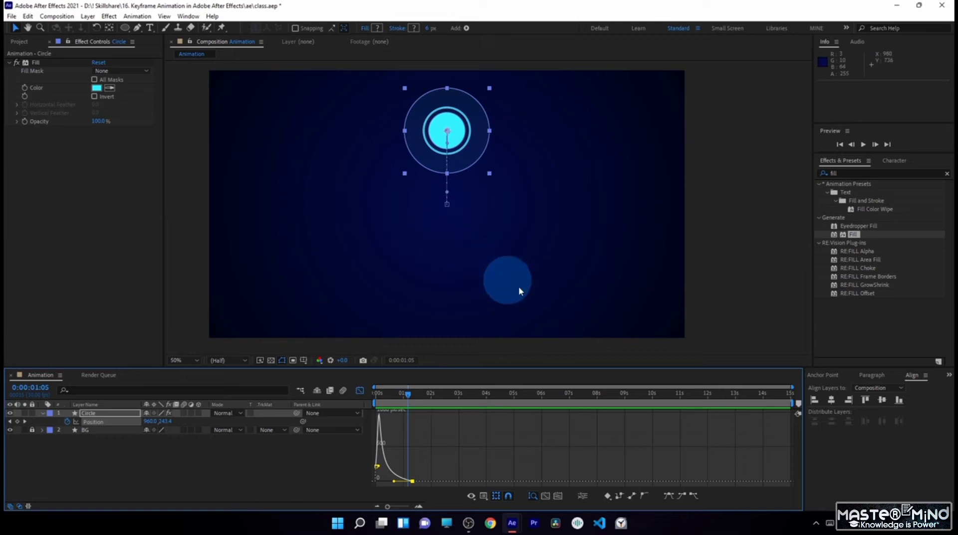
click(360, 390)
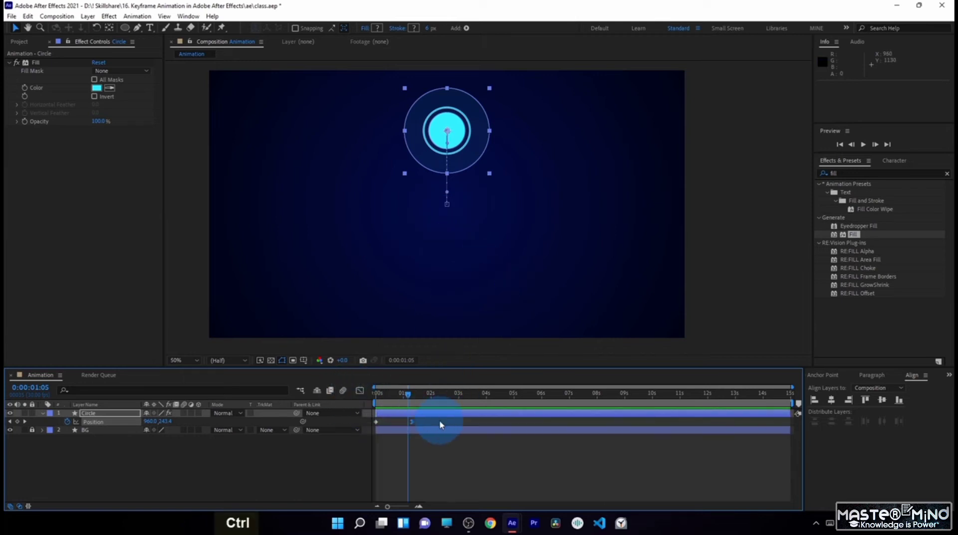
- Compare the circle's playback without and with easing by undoing and redoing the ease adjustment
key(ctrl+z)
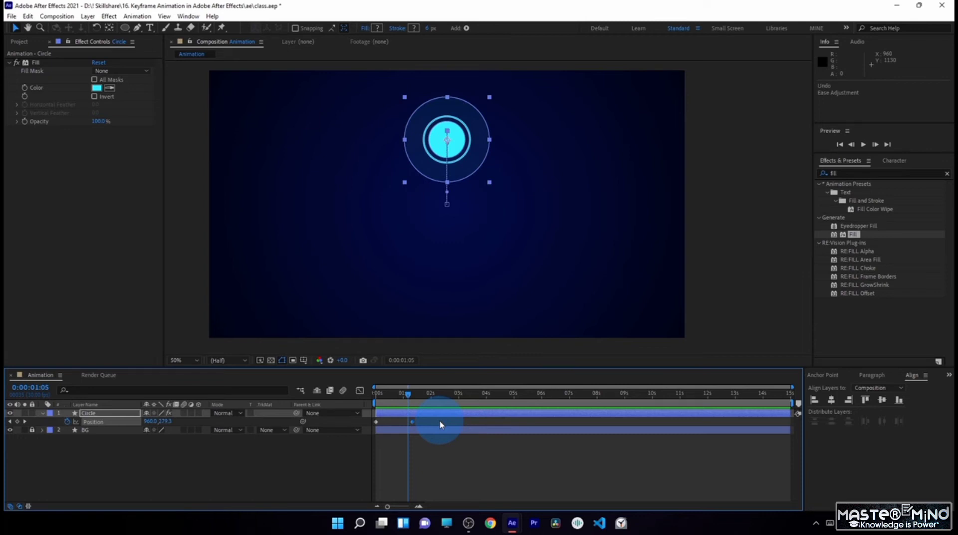
key(space)
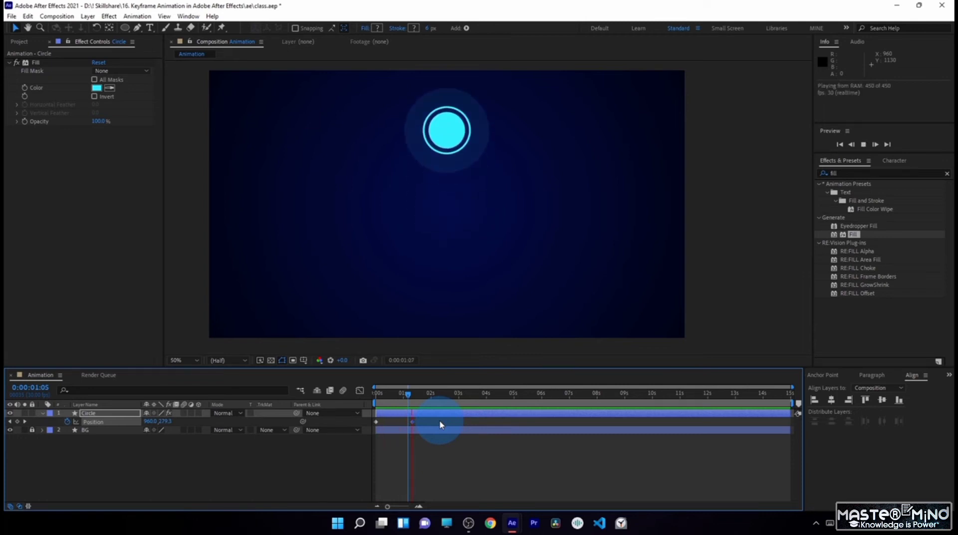
key(KP_0)
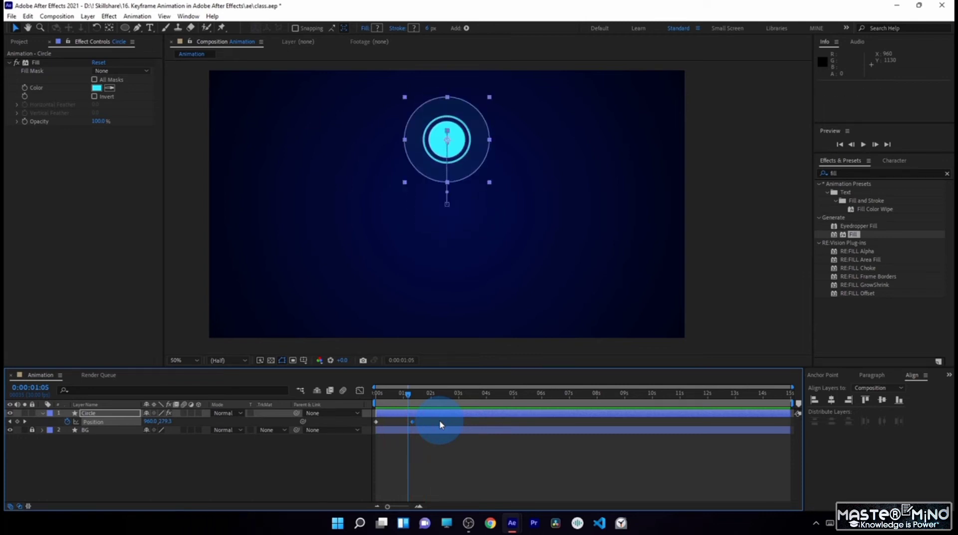
key(ctrl+shift+z)
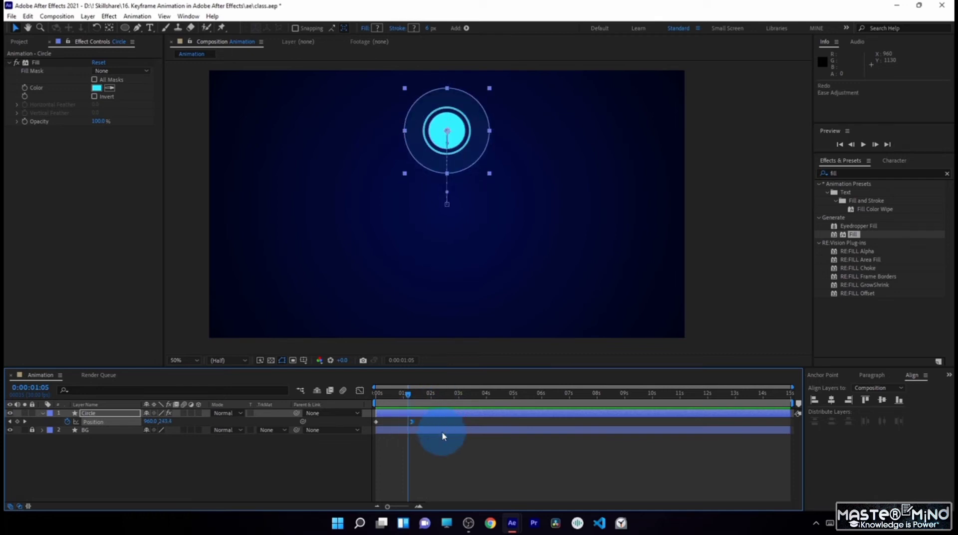
key(0)
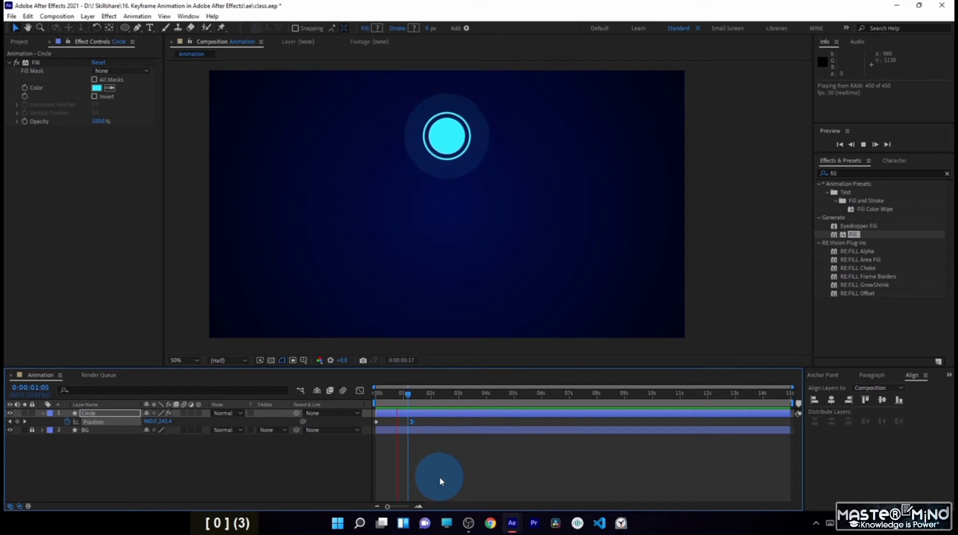
key(0)
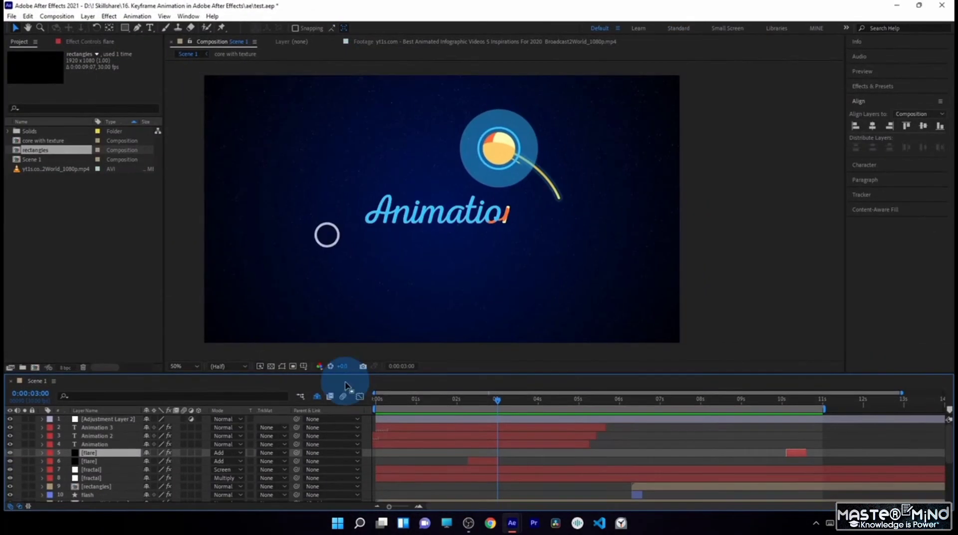
- Add a third position keyframe at 0:00:02:15 by moving the circle left and down to about 548, 320
drag(377, 399, 413, 379)
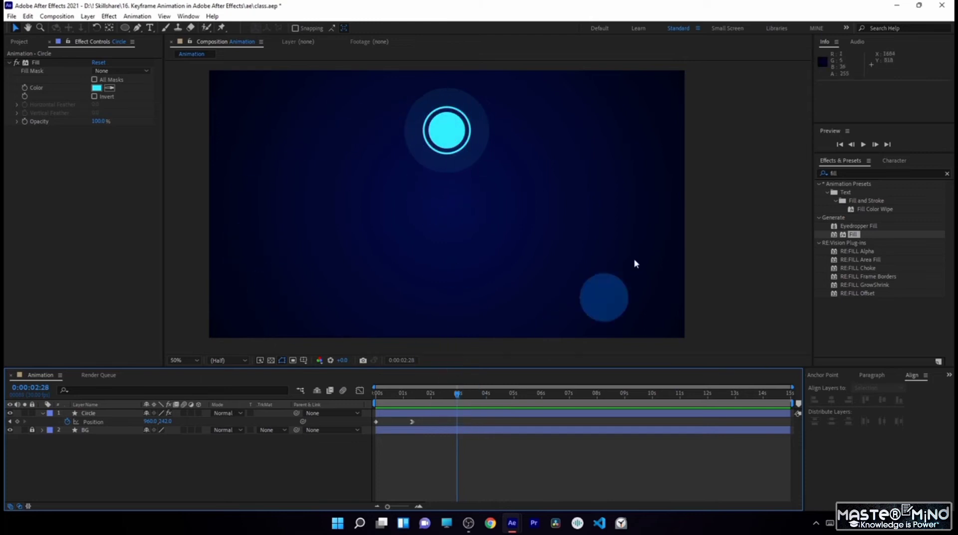
drag(413, 395, 444, 403)
drag(444, 131, 353, 157)
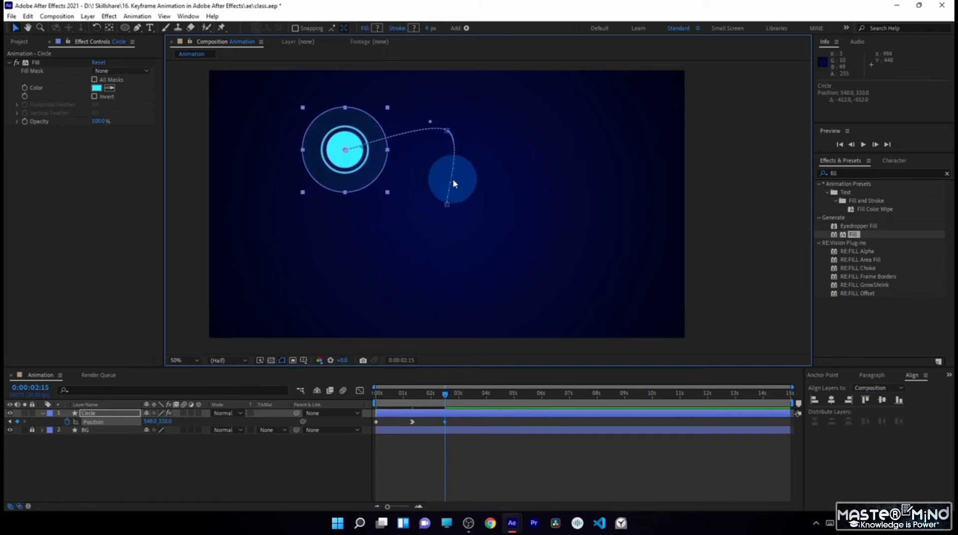
- Examine the Spatial Interpolation options for the circle's three position keyframes and dismiss the dialog
drag(477, 421, 361, 431)
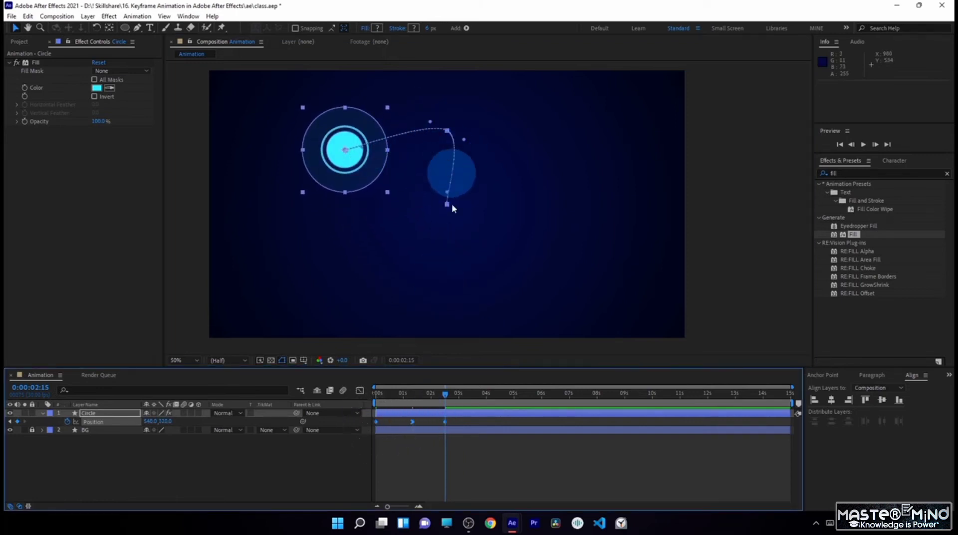
right_click(446, 422)
click(467, 383)
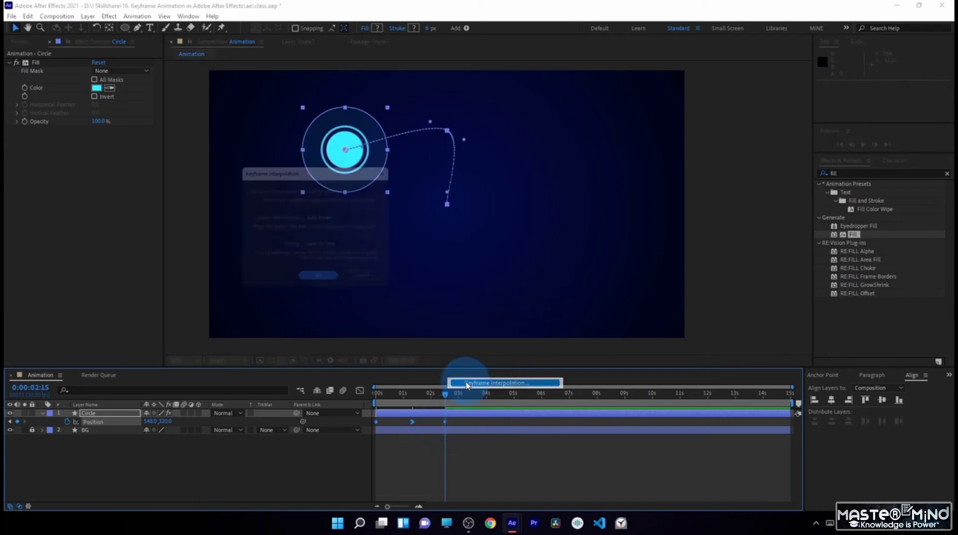
click(340, 219)
click(365, 241)
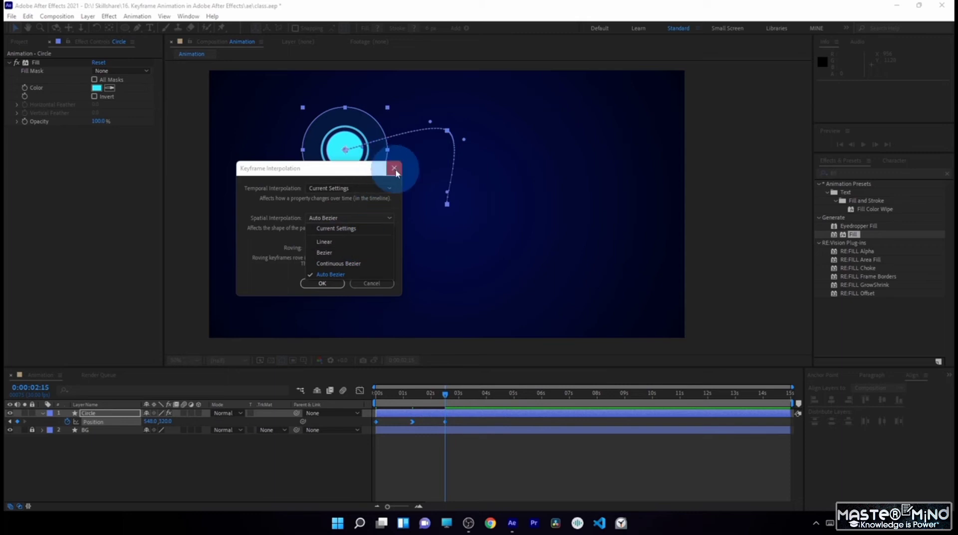
click(394, 168)
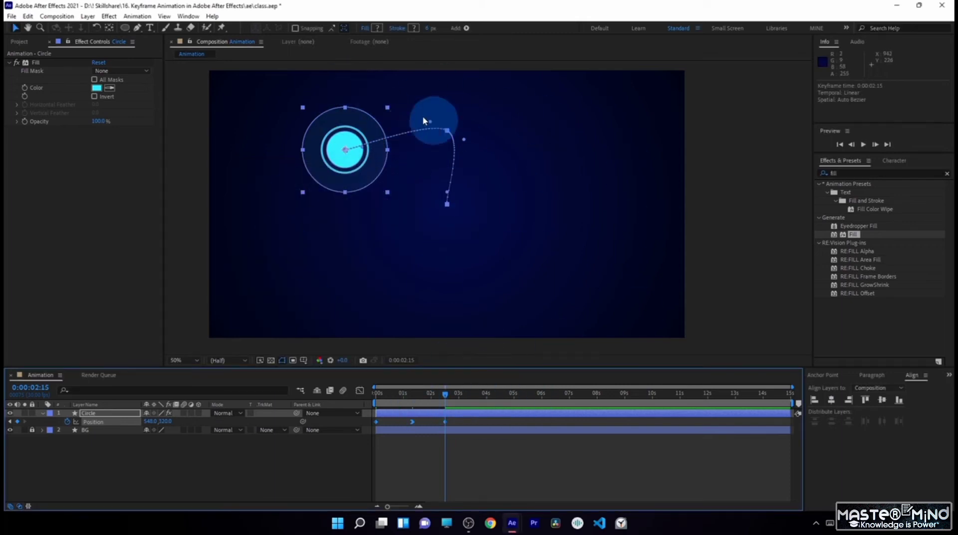
- Reposition the middle keyframe's outgoing motion-path handle straight above its point, at about 955, 121
click(465, 421)
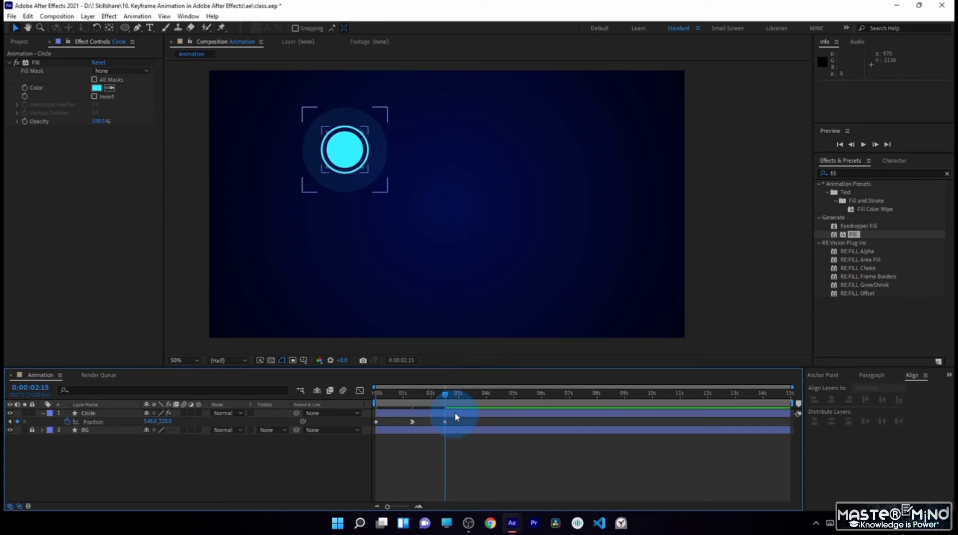
click(455, 412)
click(445, 423)
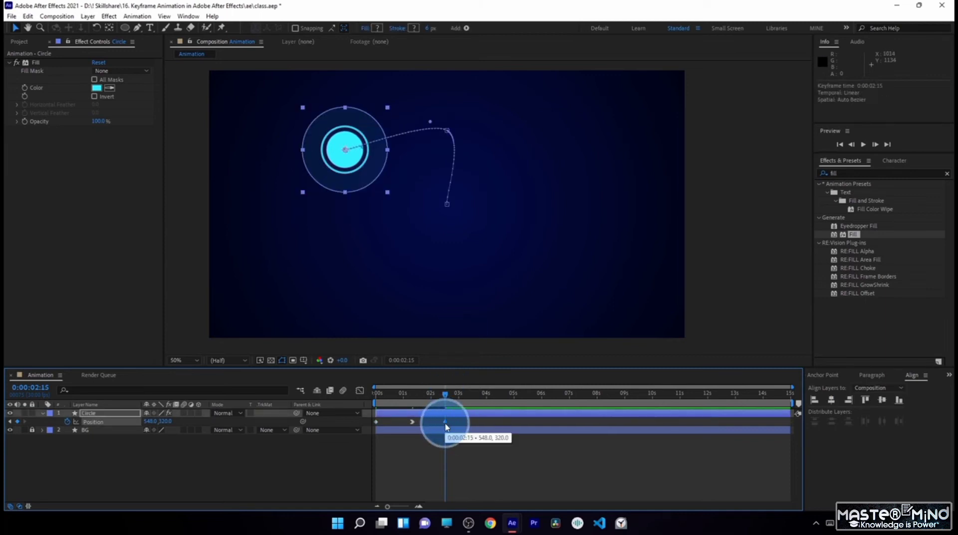
click(429, 123)
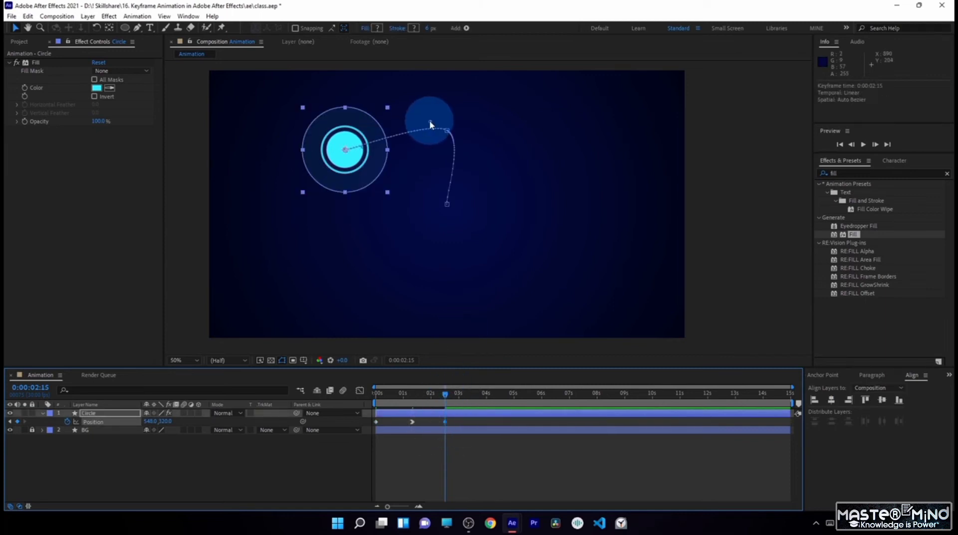
drag(430, 124, 447, 101)
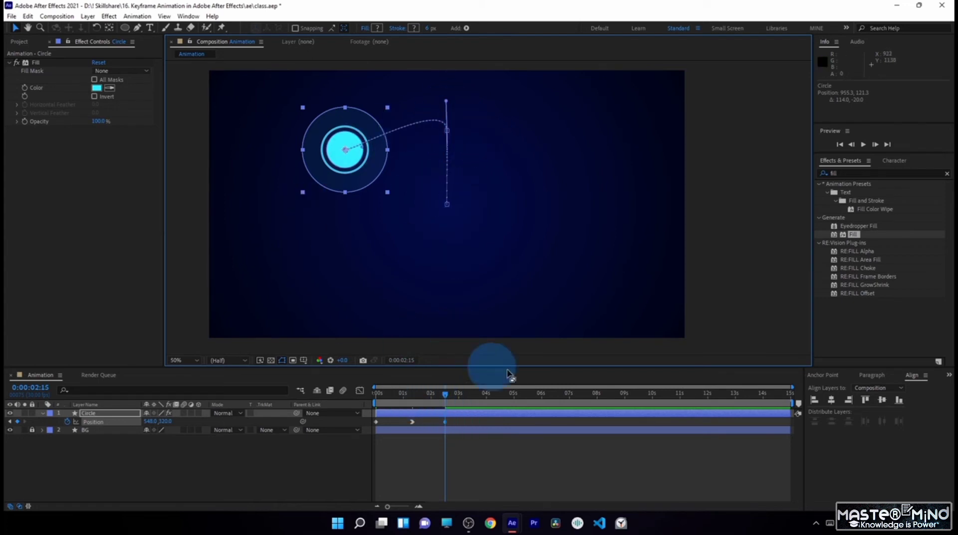
- Move the circle at 0:00:02:15 to about 962, 878 and pull the middle keyframe's outgoing path handle left to about 327, 241
click(445, 422)
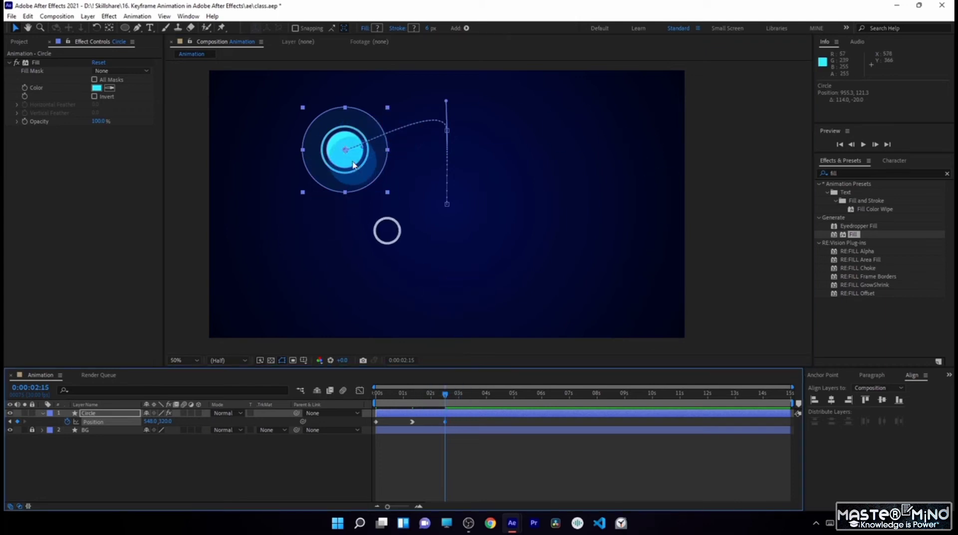
drag(354, 164, 454, 303)
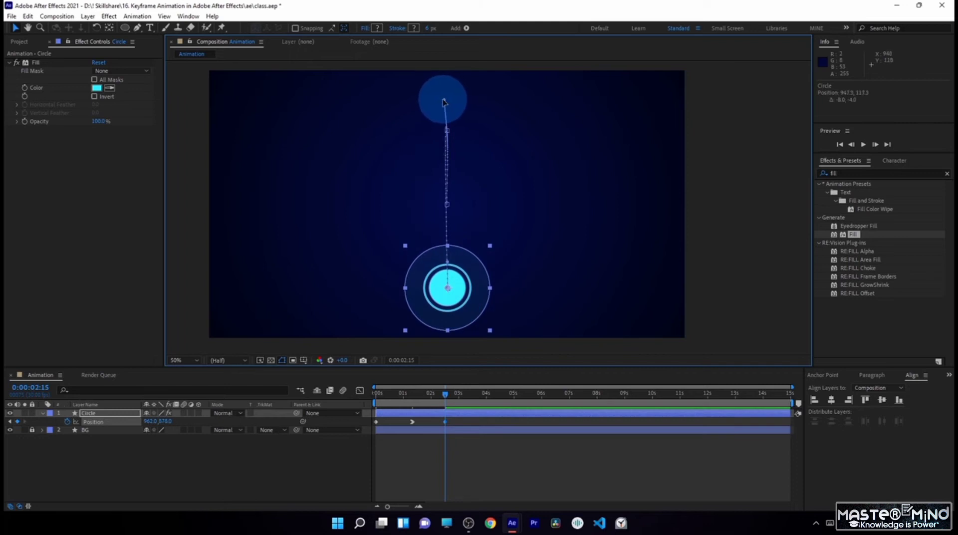
drag(443, 102, 291, 131)
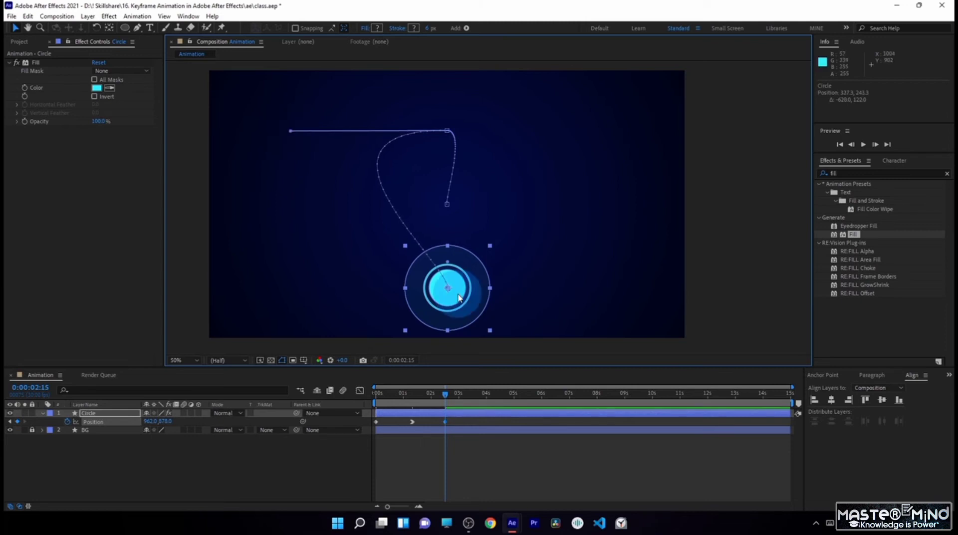
- Pull the last keyframe's incoming path handle horizontally left to about 348, 875 to curve the motion path into an arc
scroll(459, 298, up, 2)
drag(439, 304, 428, 148)
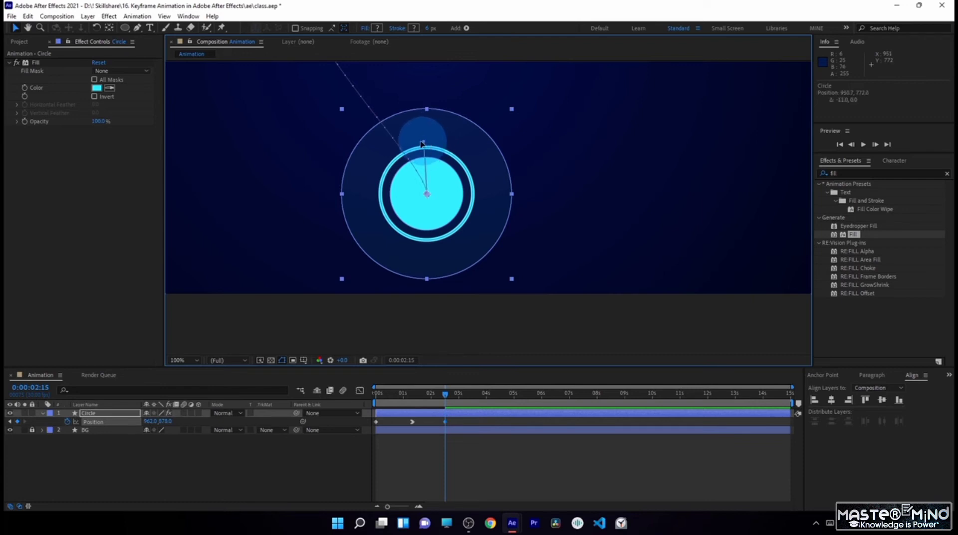
drag(422, 144, 187, 203)
scroll(409, 142, down, 1)
drag(478, 134, 467, 202)
drag(326, 275, 293, 269)
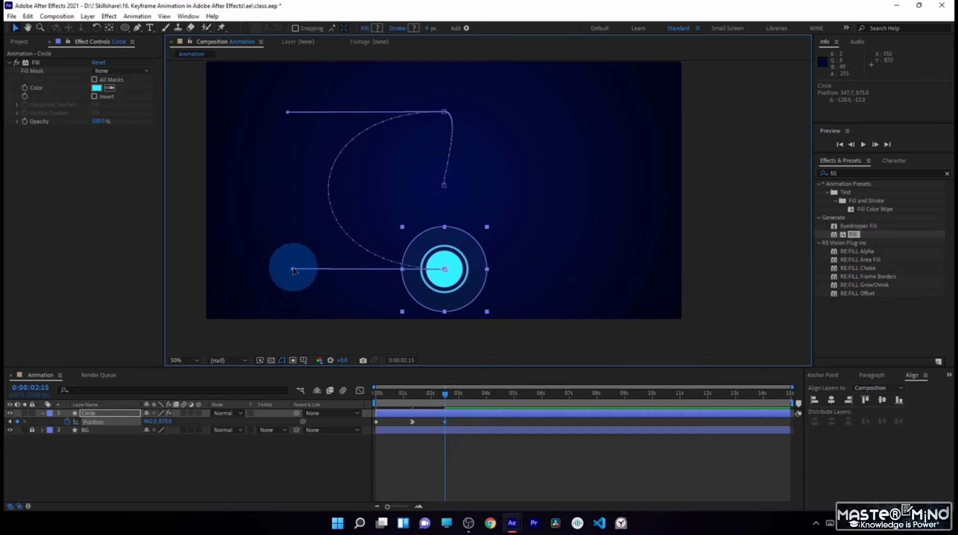
- Set the last keyframe's incoming path handle at about 334, 875 and move the circle at 0:00:02:15 to about 954, 918
drag(293, 269, 358, 270)
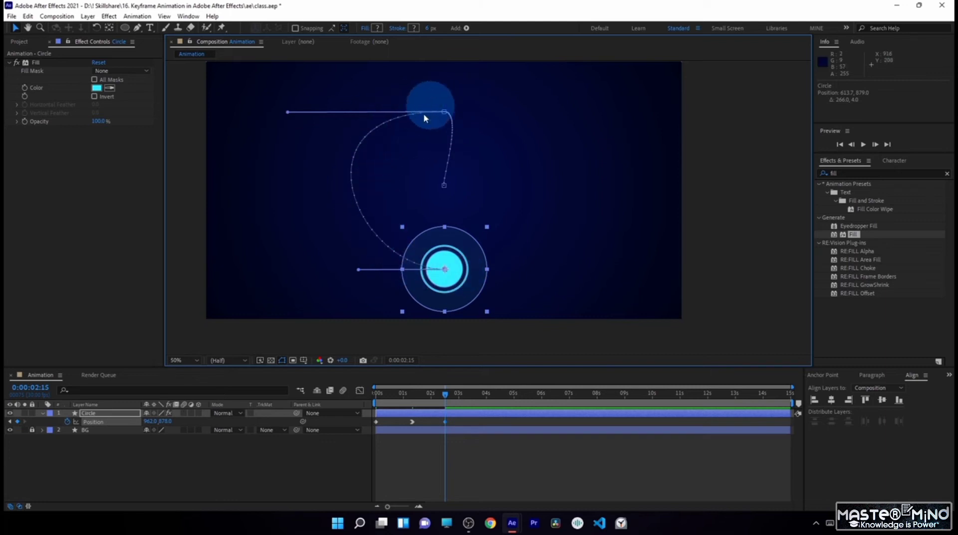
drag(358, 269, 288, 269)
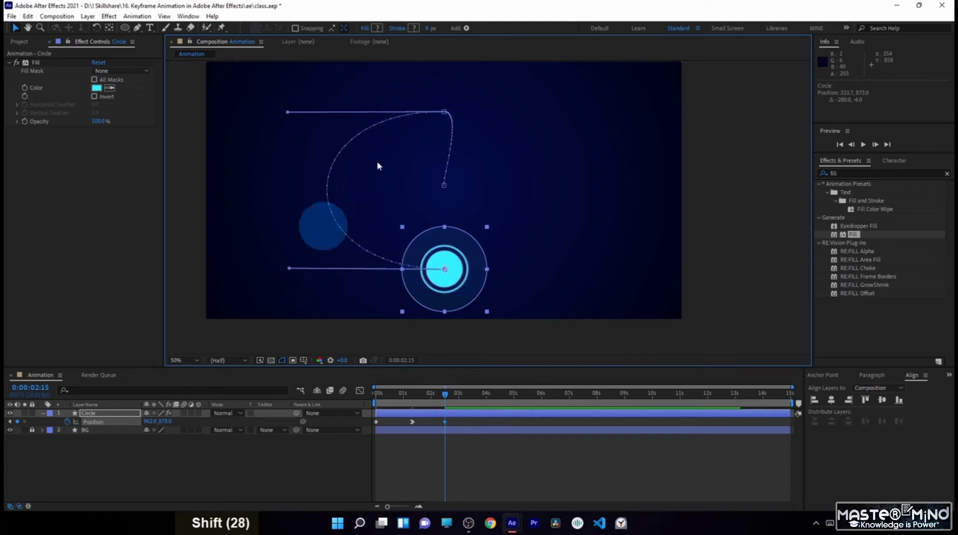
drag(447, 283, 445, 292)
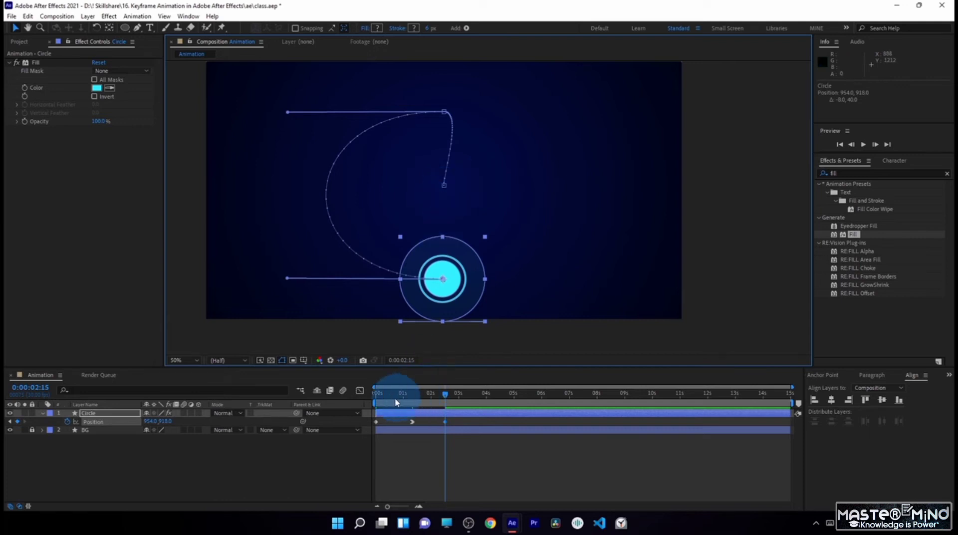
drag(380, 394, 376, 399)
drag(384, 404, 447, 412)
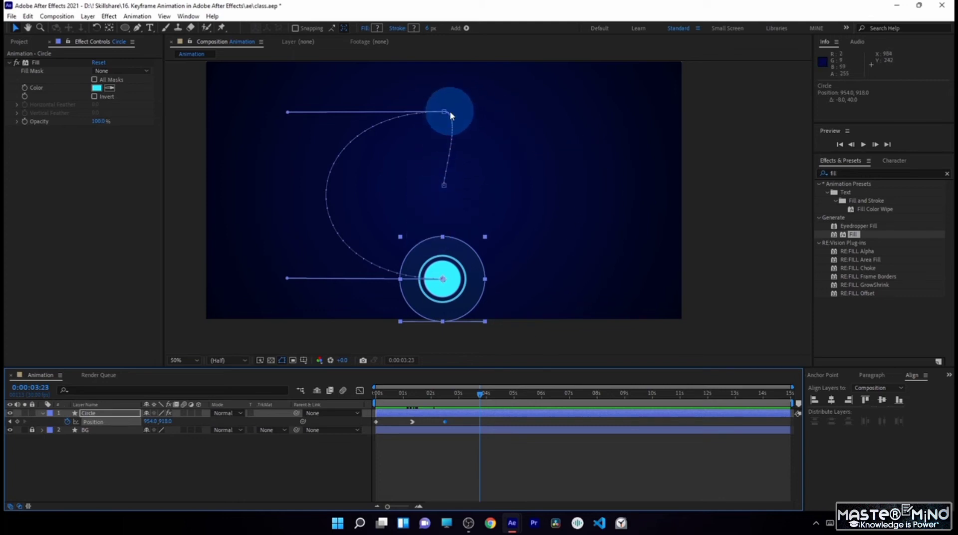
- Go to 0:00:01:20 and select all three of the circle's position keyframes
click(422, 394)
click(455, 431)
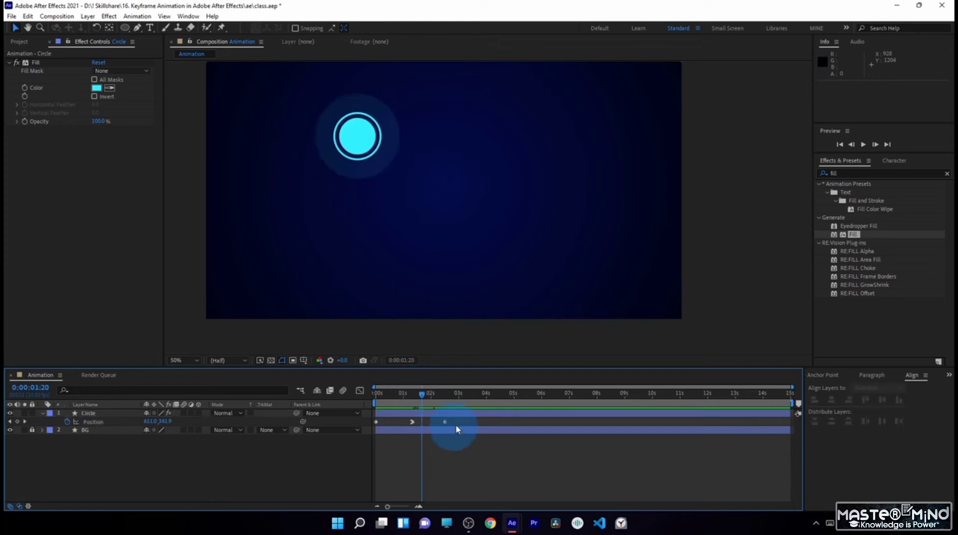
drag(463, 423, 363, 439)
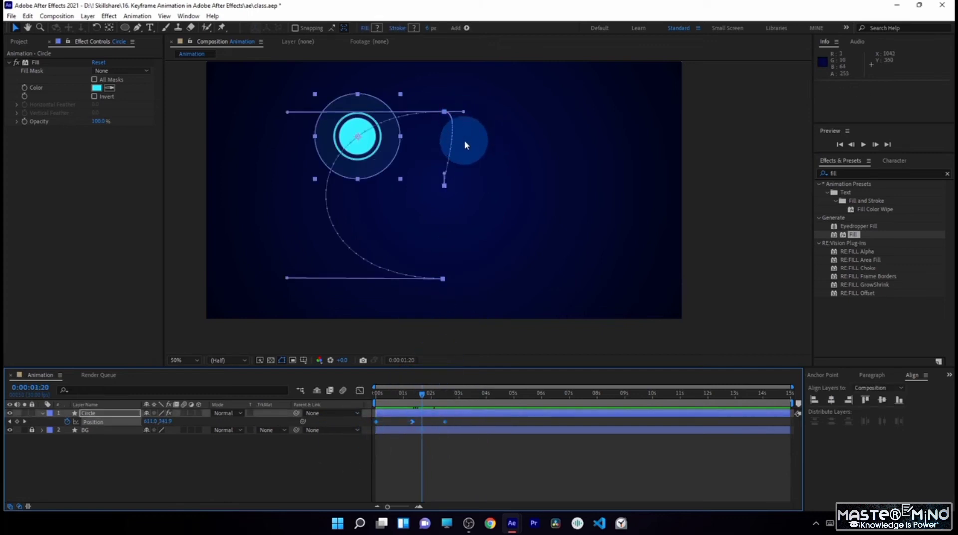
- Try pulling the middle keyframe's incoming path handle up and outward to about 1286, 106, and undo the tangent adjustment
drag(463, 112, 467, 111)
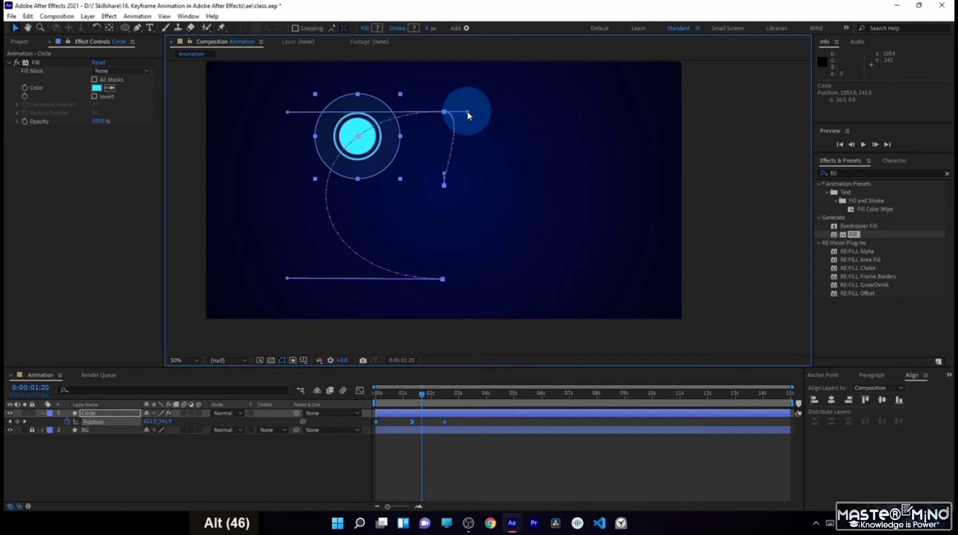
drag(467, 118, 467, 141)
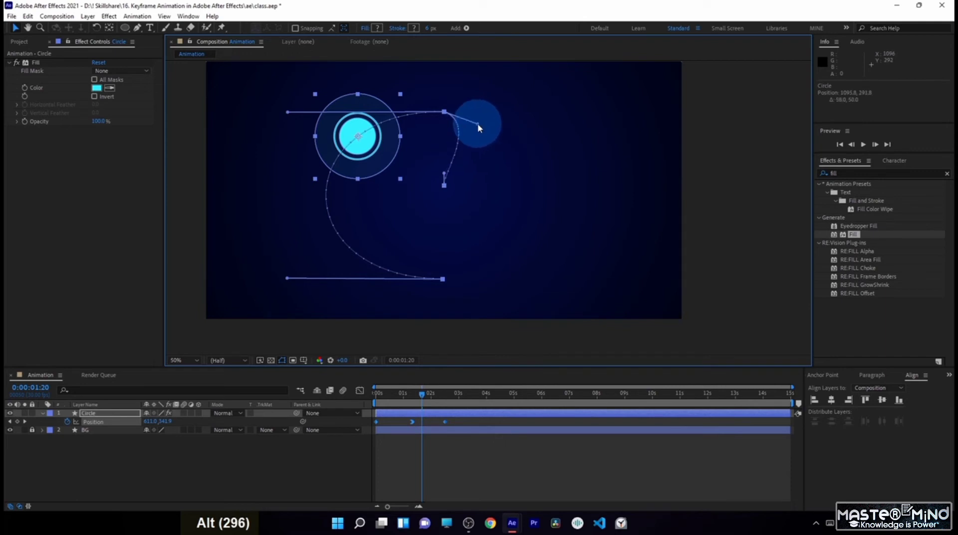
drag(474, 141, 525, 77)
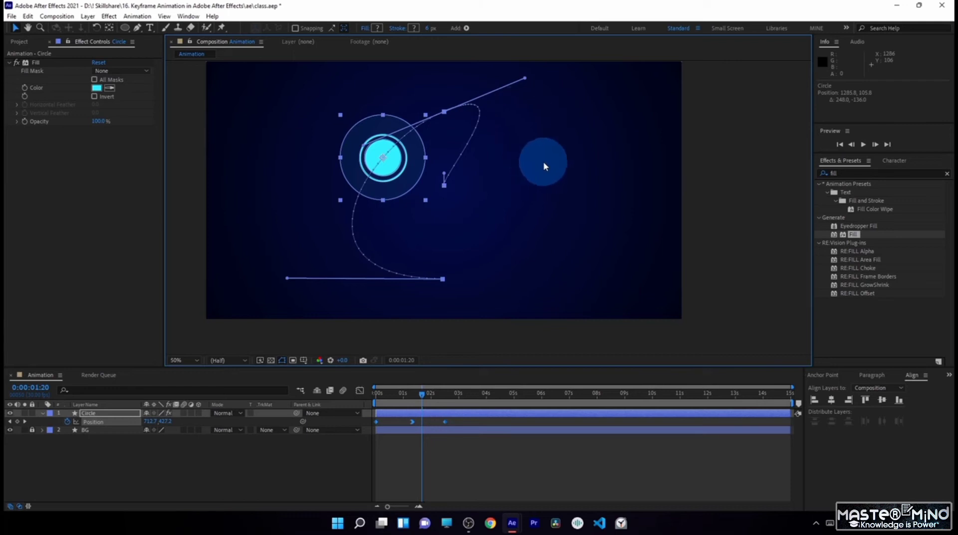
key(ctrl+z)
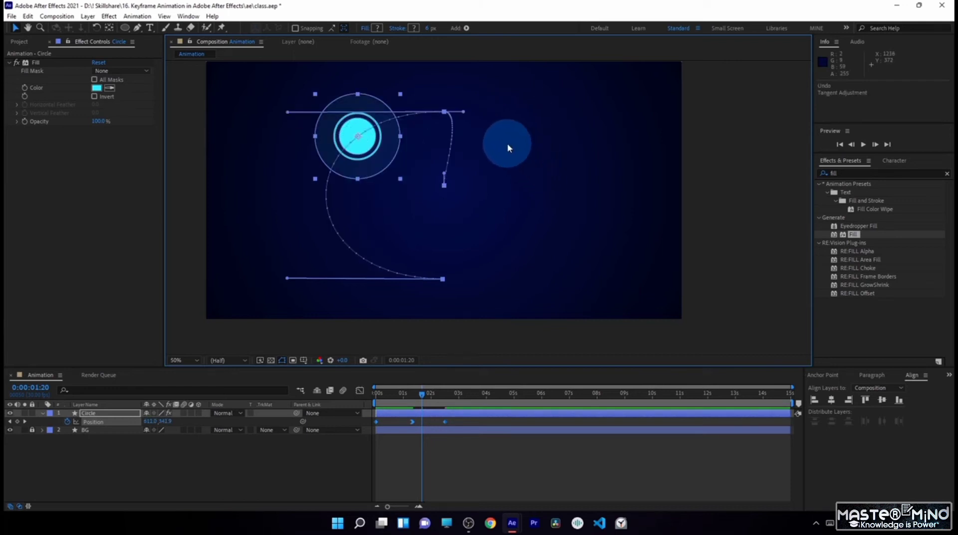
- Pull only the middle keyframe's incoming path handle straight below its point to about 960, 406, independently of the outgoing handle
key(alt)
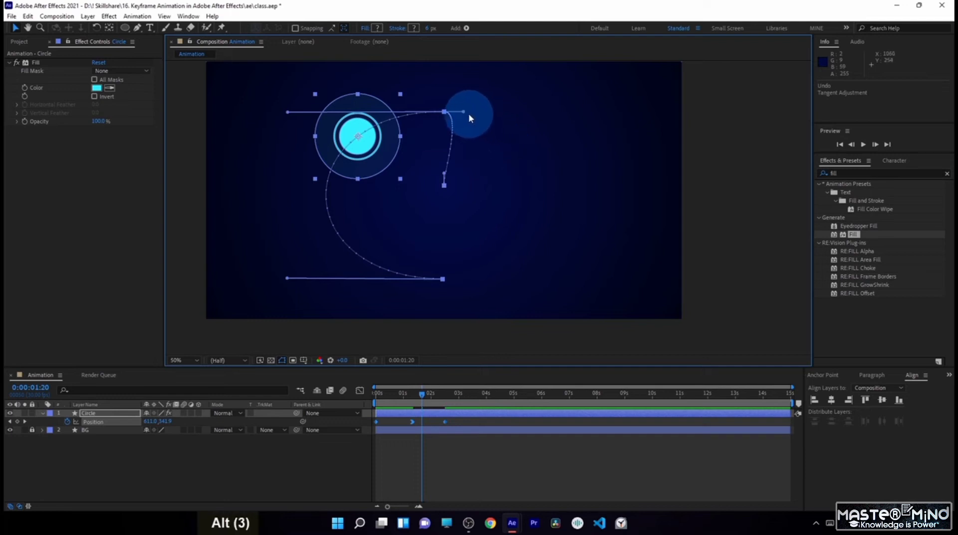
drag(464, 112, 451, 152)
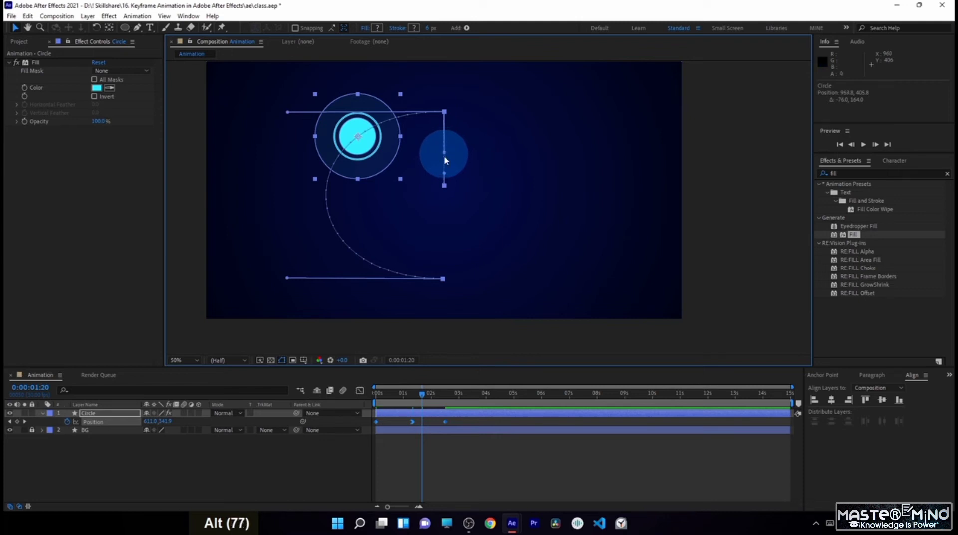
drag(445, 156, 443, 153)
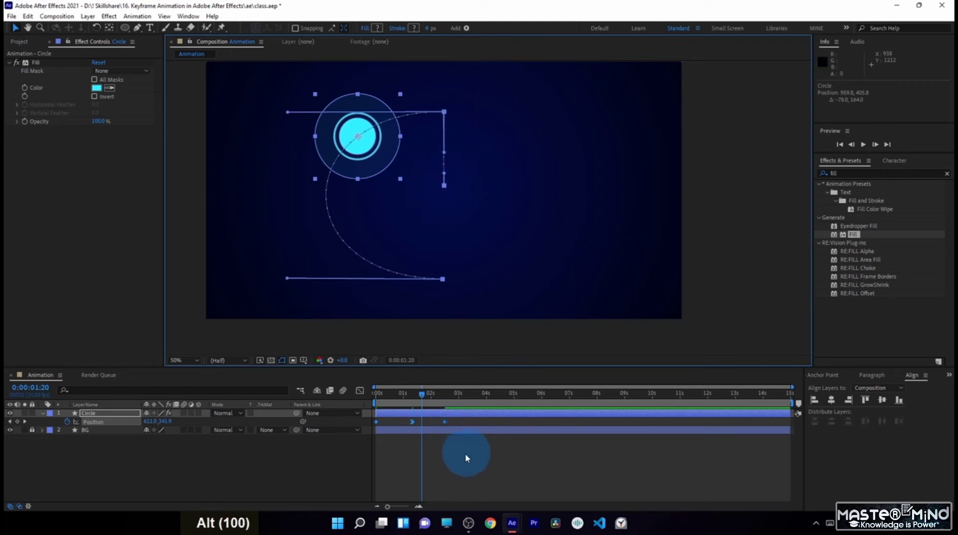
drag(472, 414, 480, 414)
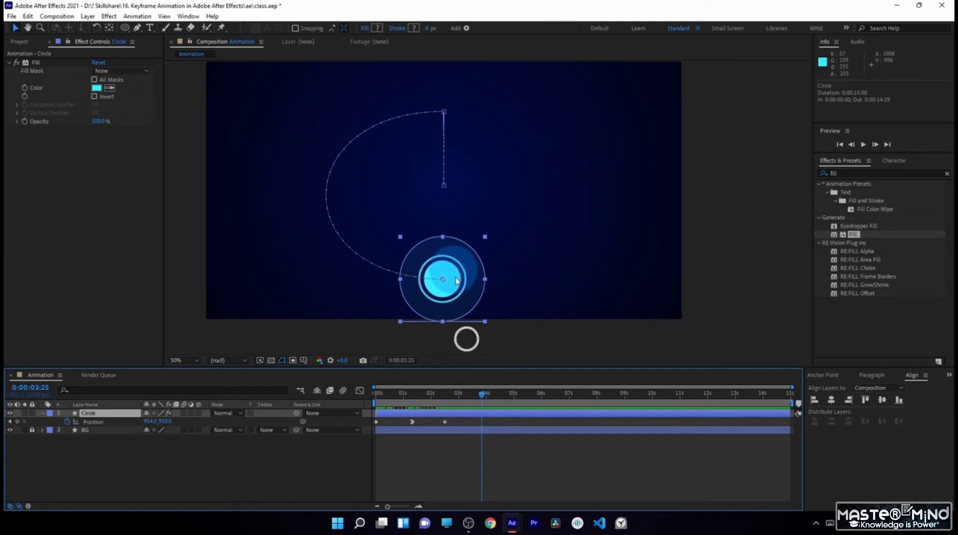
- Copy the circle's position keyframe at 0:00:01:10 and paste it at 0:00:03:18
drag(465, 292, 473, 128)
drag(486, 424, 413, 392)
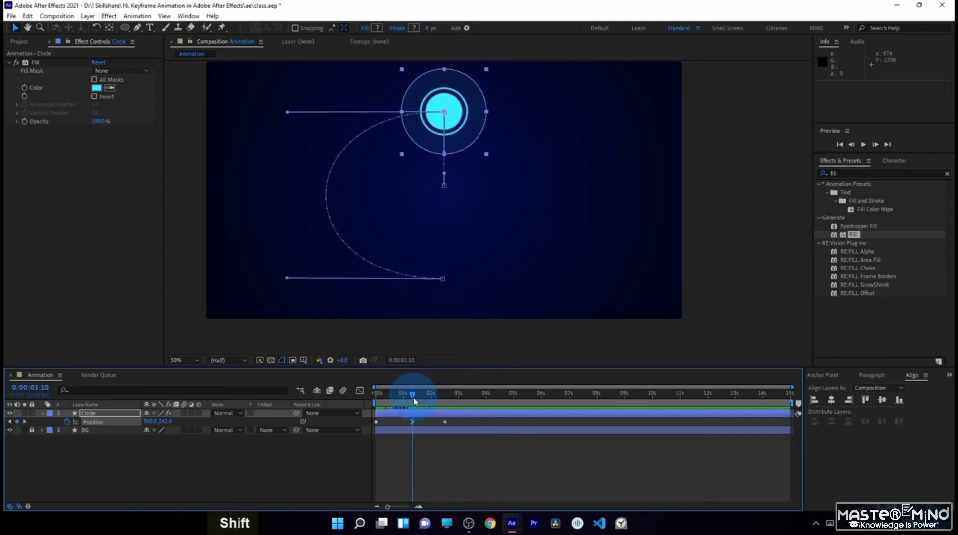
shift+click(413, 422)
click(412, 422)
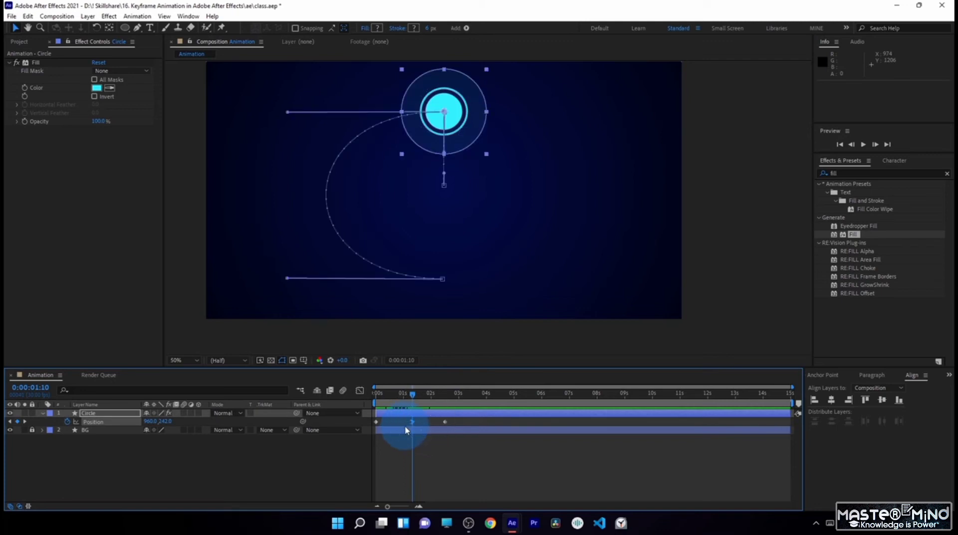
key(ctrl+c)
drag(431, 394, 478, 415)
key(ctrl+v)
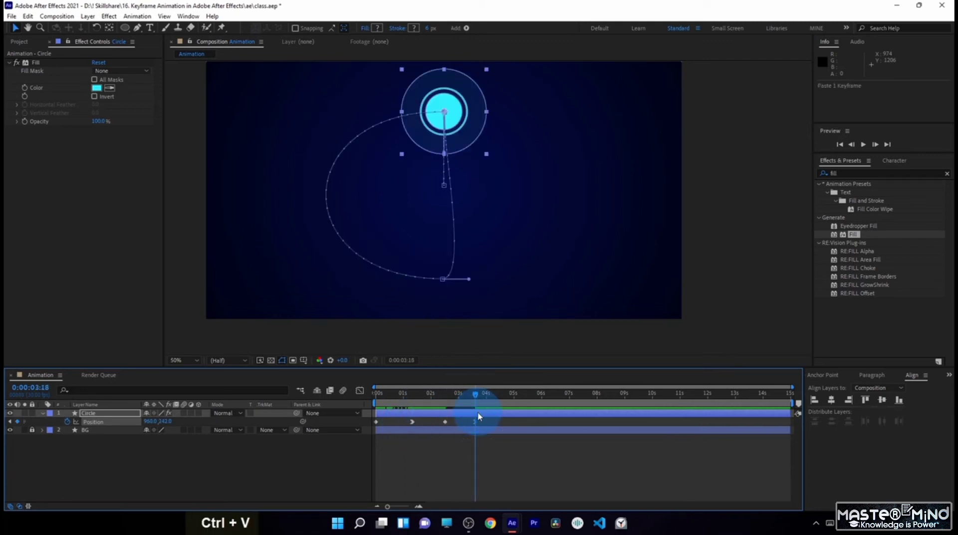
click(481, 437)
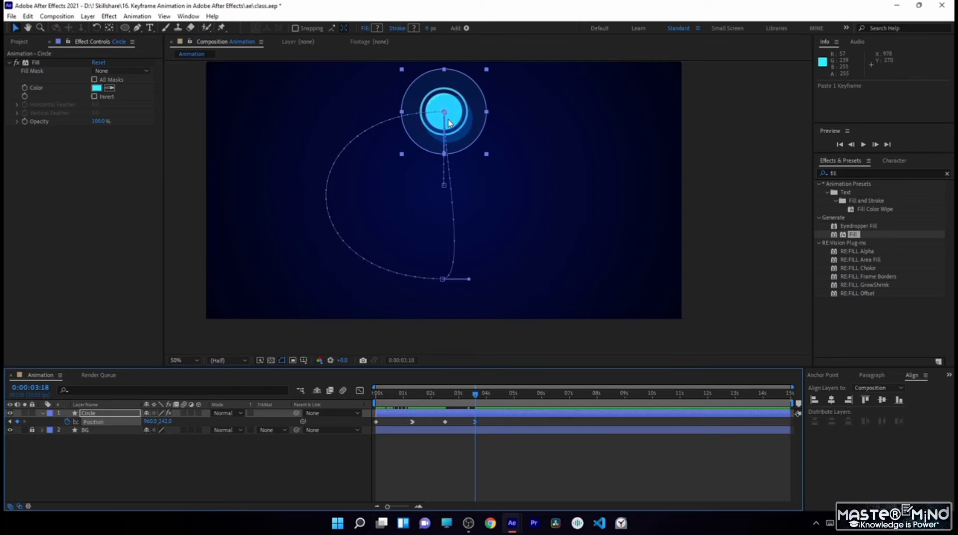
- Pull the 0:00:02:15 keyframe's outgoing path handle horizontally right to about 1556, 916
click(413, 400)
click(412, 422)
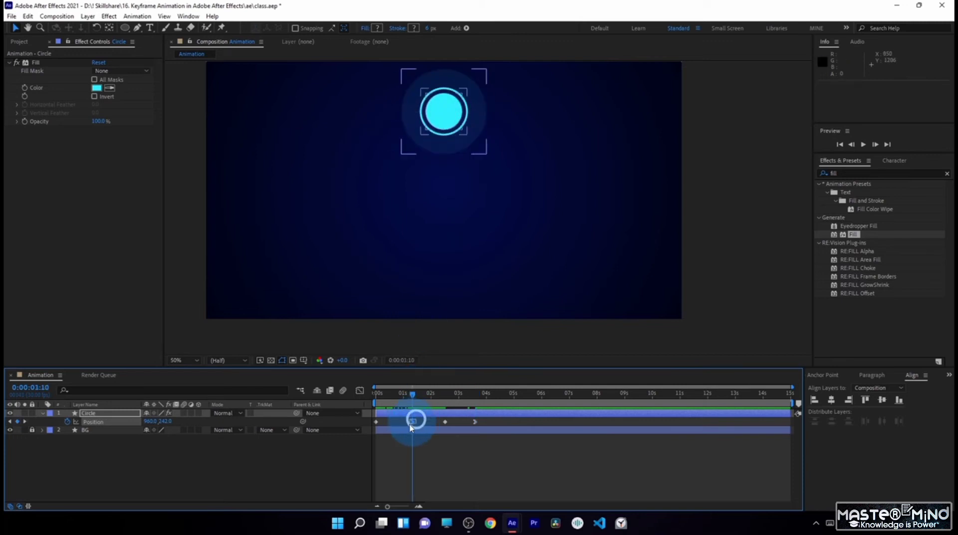
drag(449, 400, 394, 429)
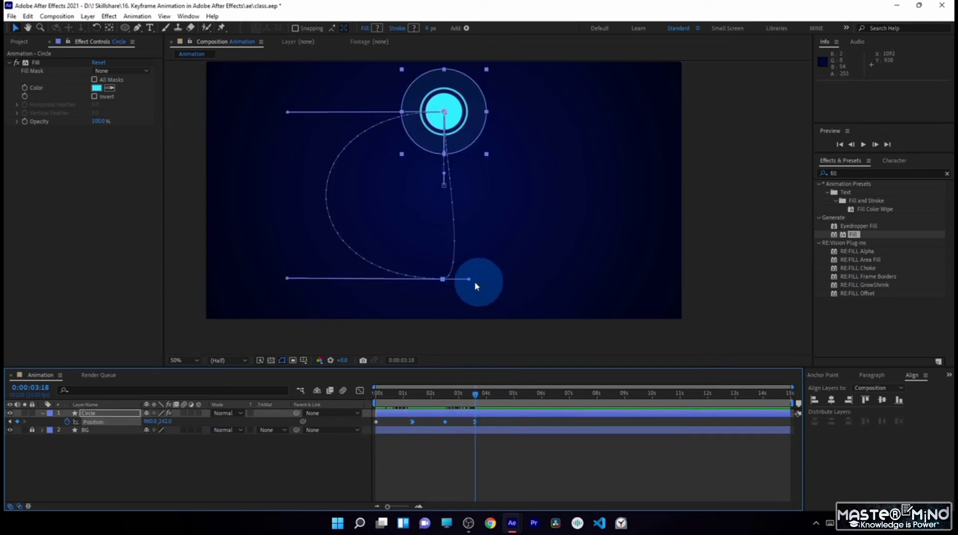
drag(470, 280, 592, 279)
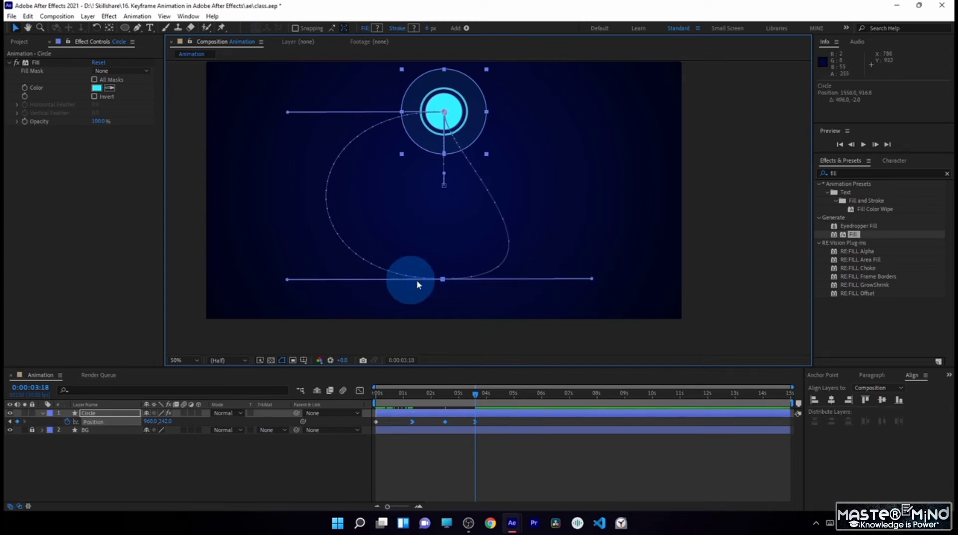
- Pull the 0:00:03:18 keyframe's incoming path handle right to about 1284, 235 and realign the 0:00:01:10 keyframe's incoming handle vertically at about 959, 422
scroll(446, 115, up, 2)
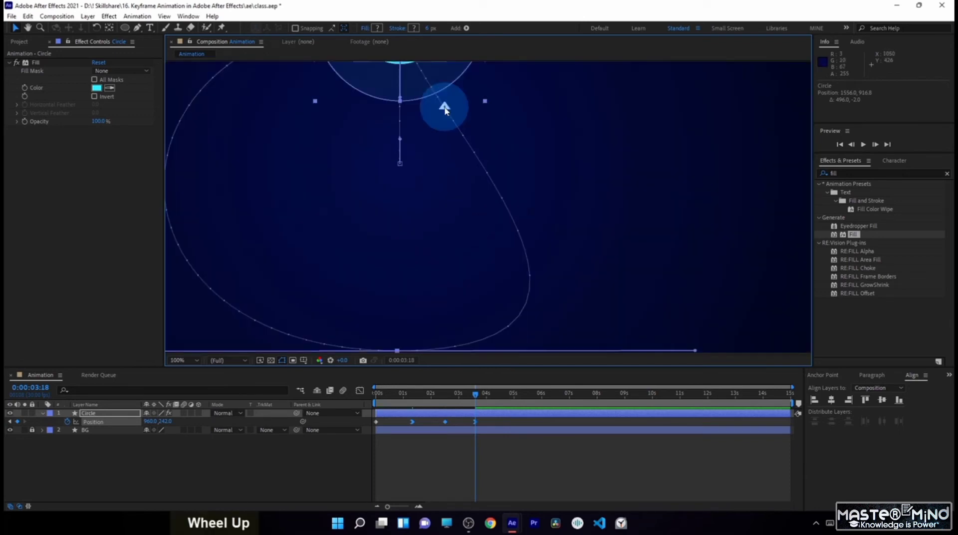
scroll(444, 108, up, 1)
key(space)
drag(389, 113, 489, 294)
drag(484, 173, 487, 276)
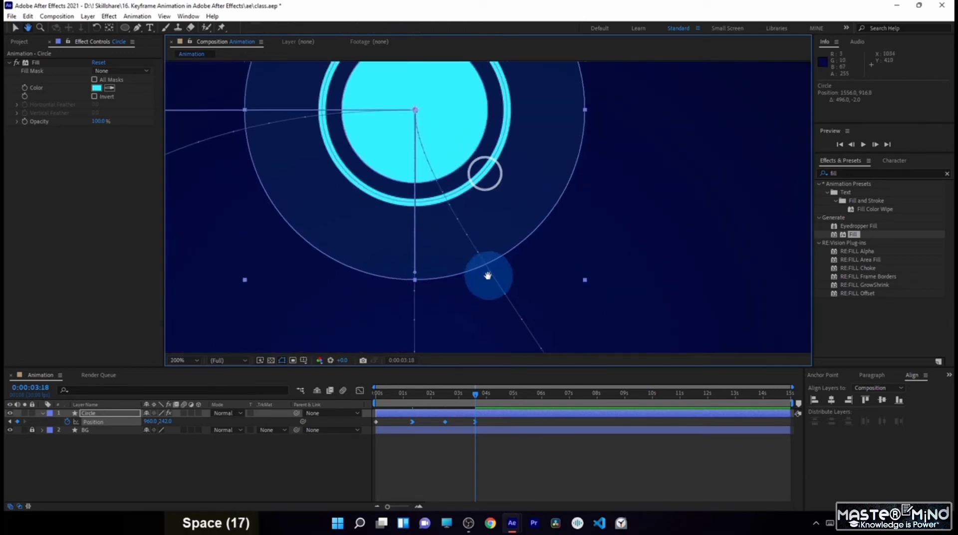
drag(414, 273, 736, 102)
click(417, 276)
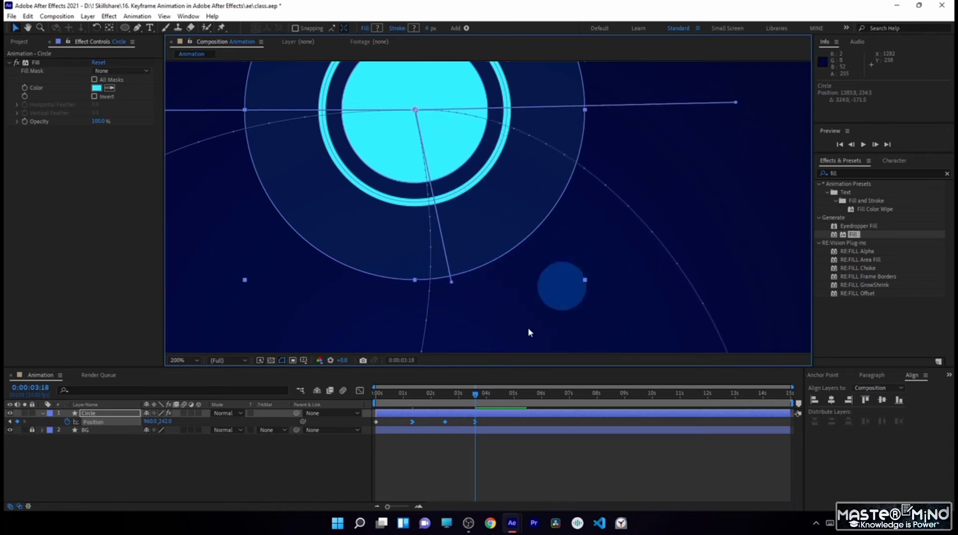
drag(452, 285, 418, 292)
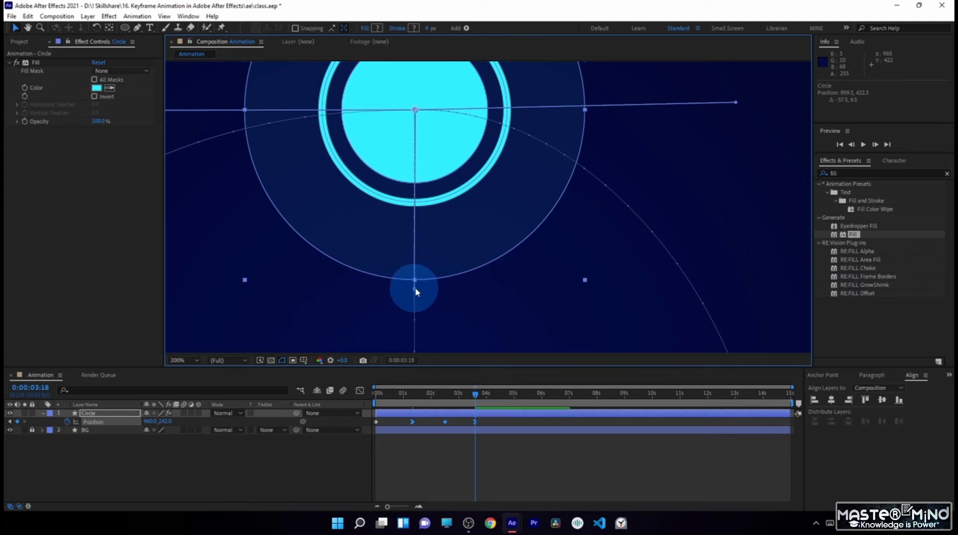
- Extend the 0:00:03:18 keyframe's incoming path handle horizontally to about 1542, 244 to make the oval path symmetrical
scroll(525, 233, down, 2)
scroll(487, 269, up, 1)
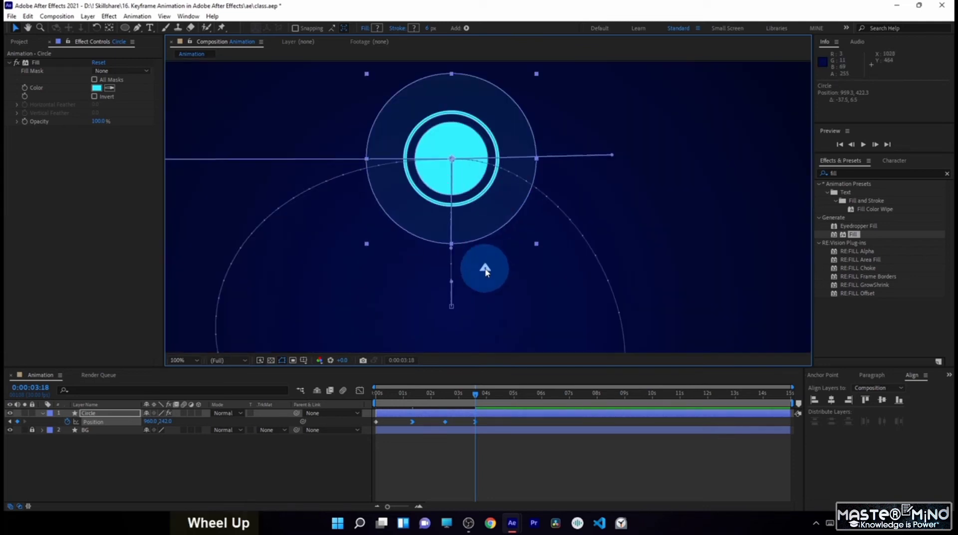
scroll(486, 272, down, 1)
key(space)
drag(490, 277, 484, 255)
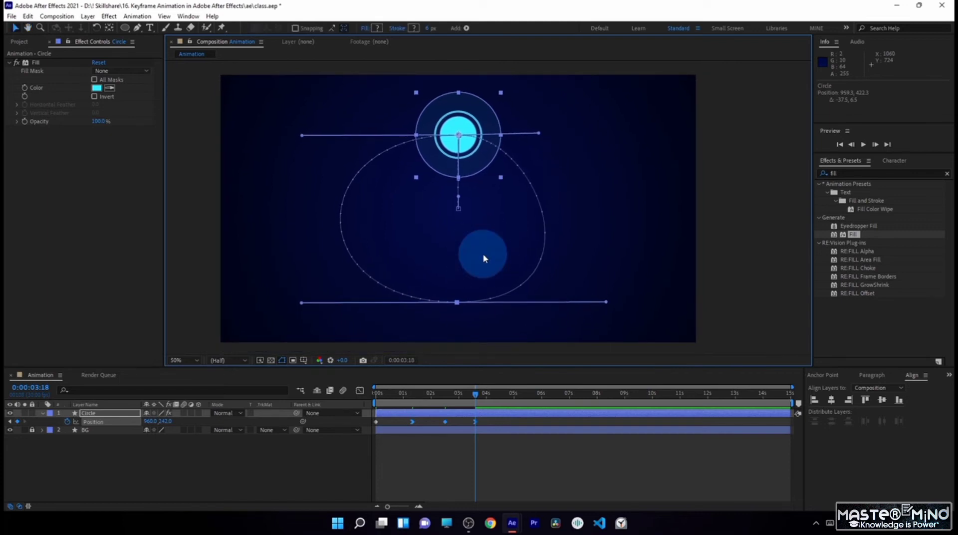
key(space)
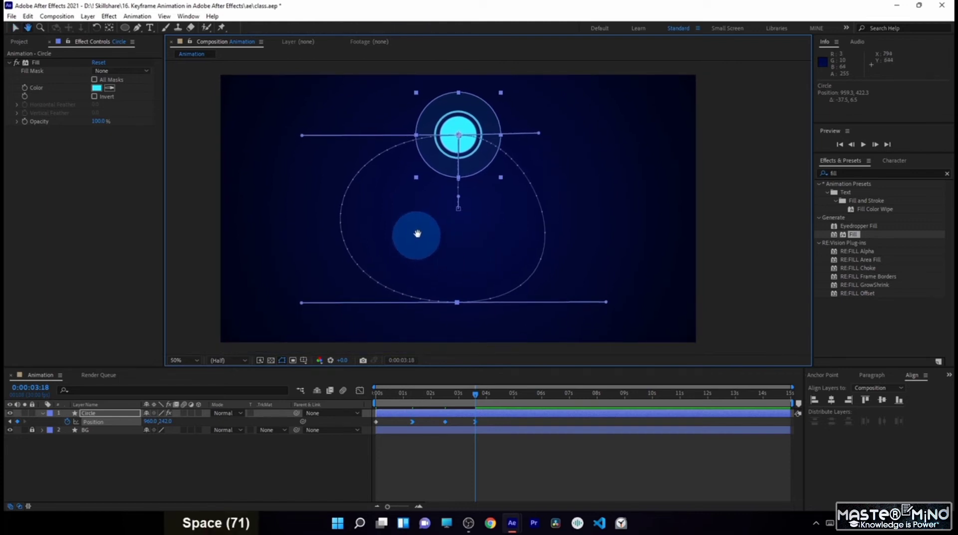
drag(489, 231, 490, 252)
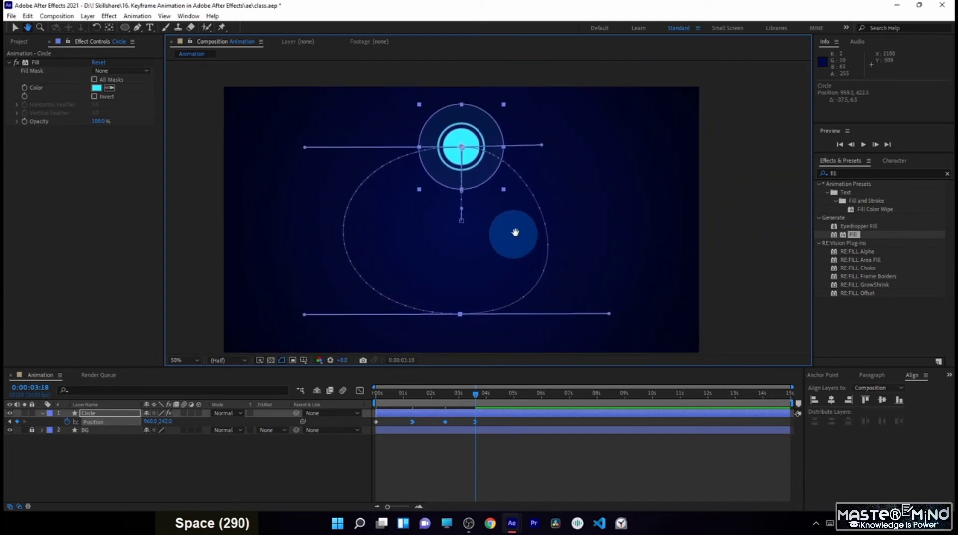
mouse_move(510, 227)
mouse_down()
mouse_move(552, 209)
mouse_move(530, 206)
mouse_move(506, 231)
mouse_up()
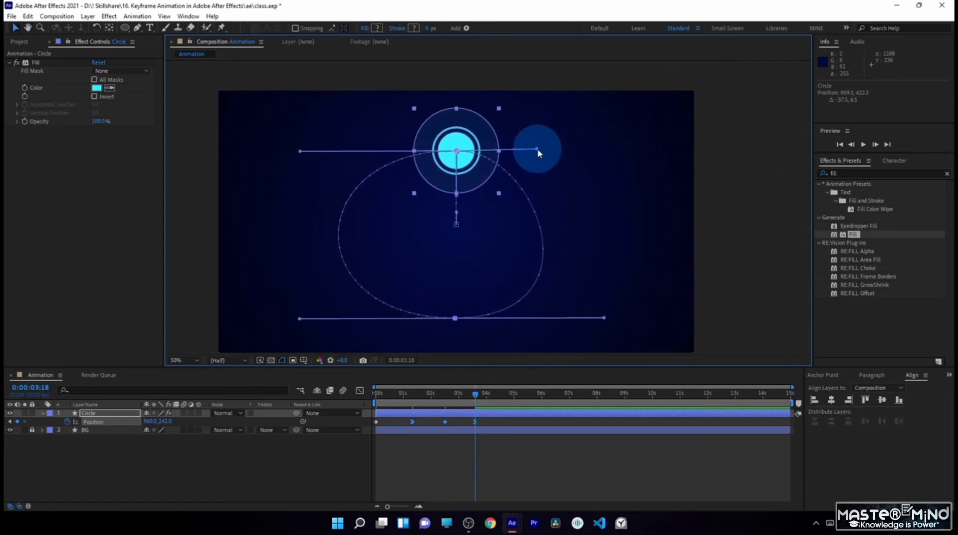
drag(539, 152, 607, 153)
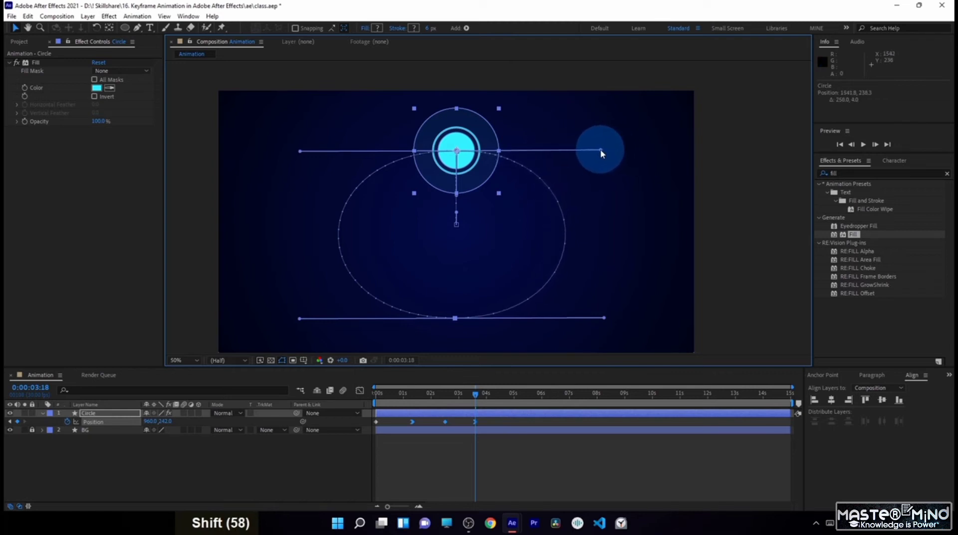
drag(601, 152, 601, 152)
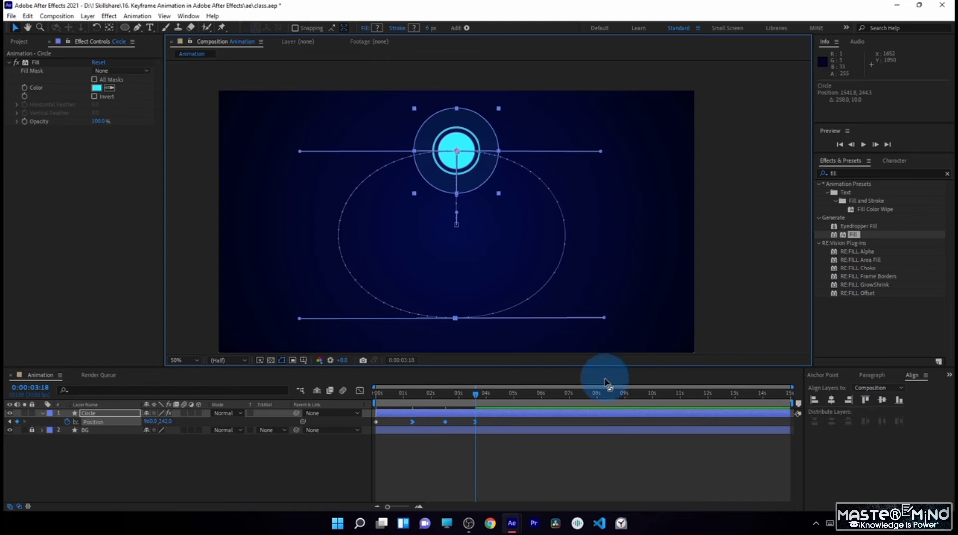
- Copy the circle's first position keyframe at 0:00:00:00 and paste it at 0:00:04:24
click(475, 395)
drag(477, 396, 479, 396)
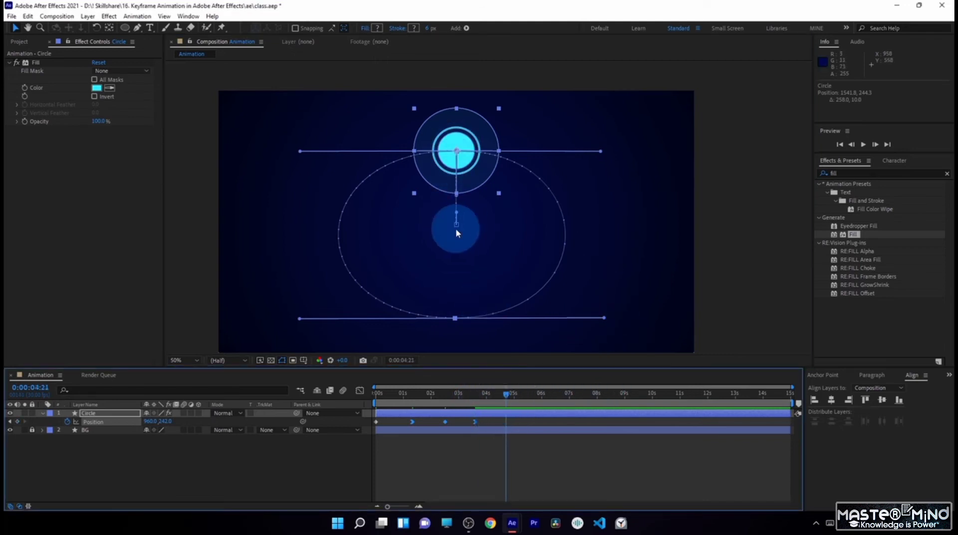
drag(505, 395, 368, 428)
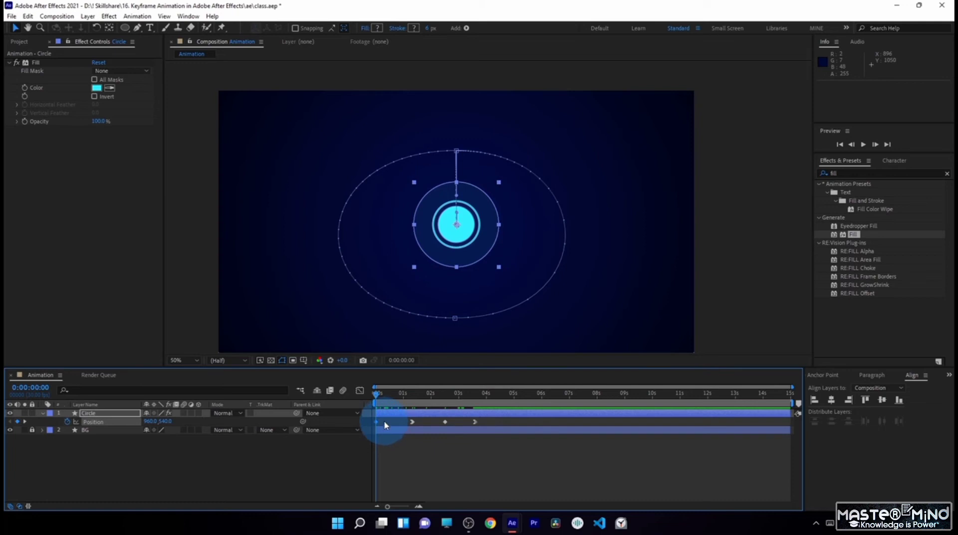
drag(385, 425, 364, 424)
key(ctrl+c)
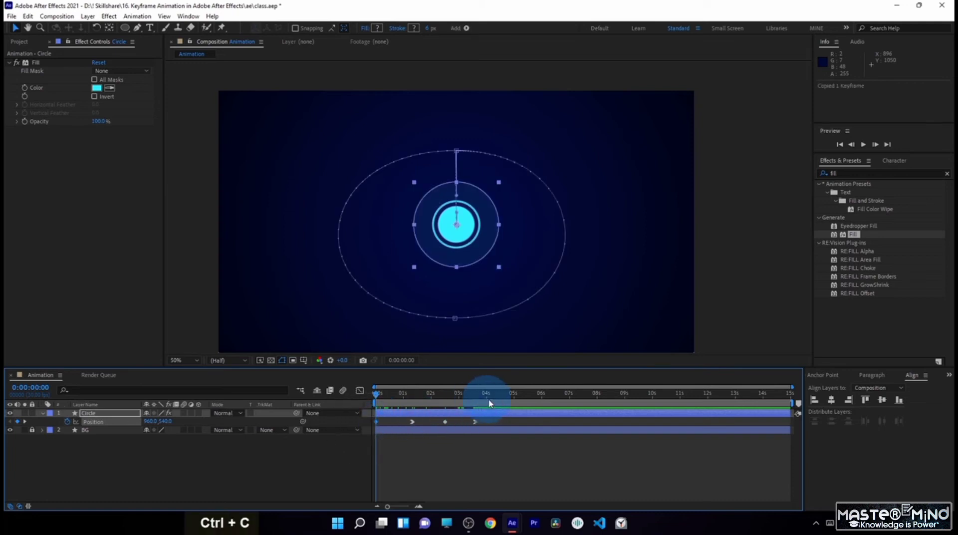
drag(489, 403, 508, 401)
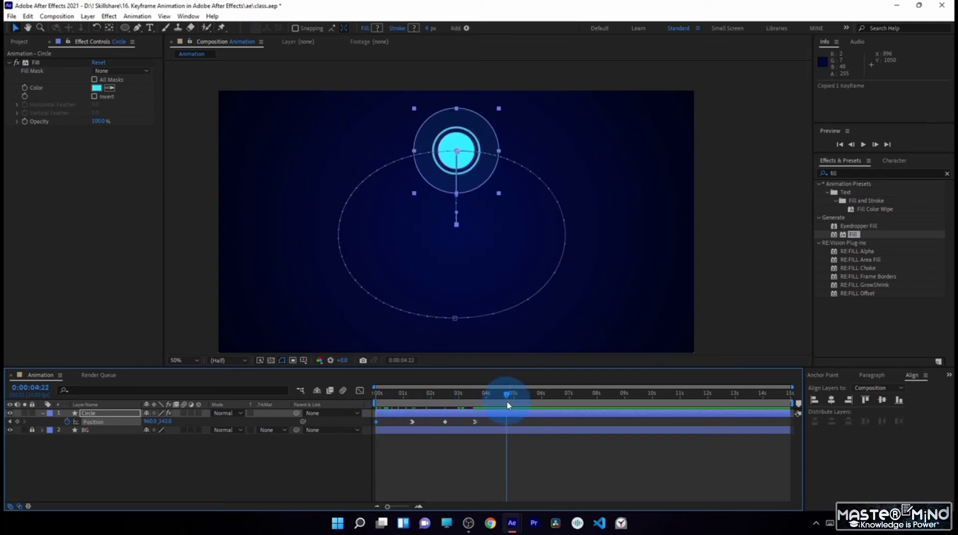
key(ctrl+v)
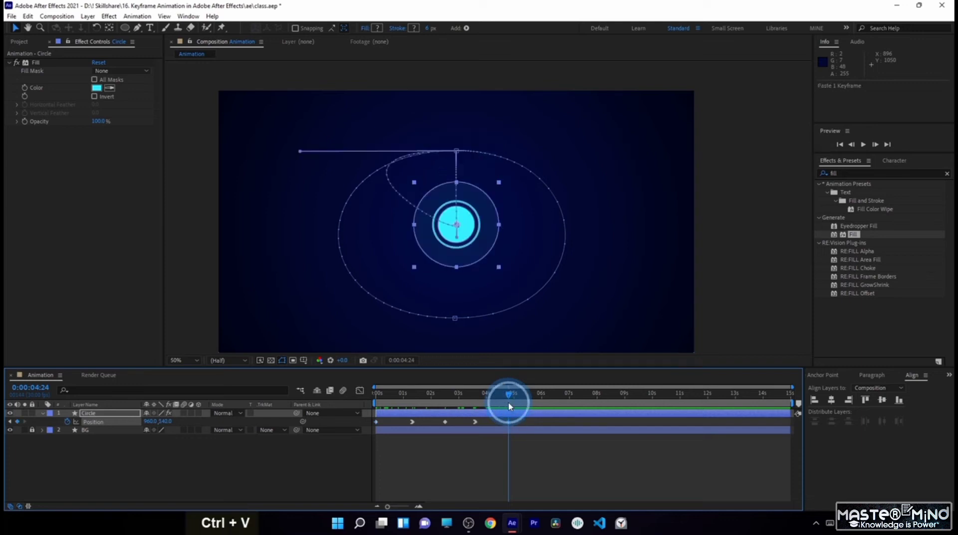
- Preview the animation to check how the circle returns to the centre
click(509, 396)
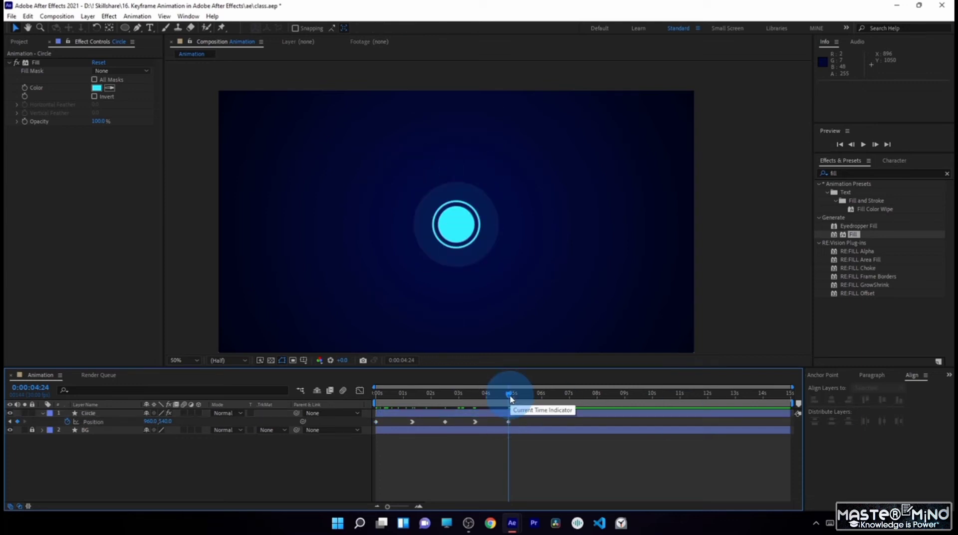
key(KP_0)
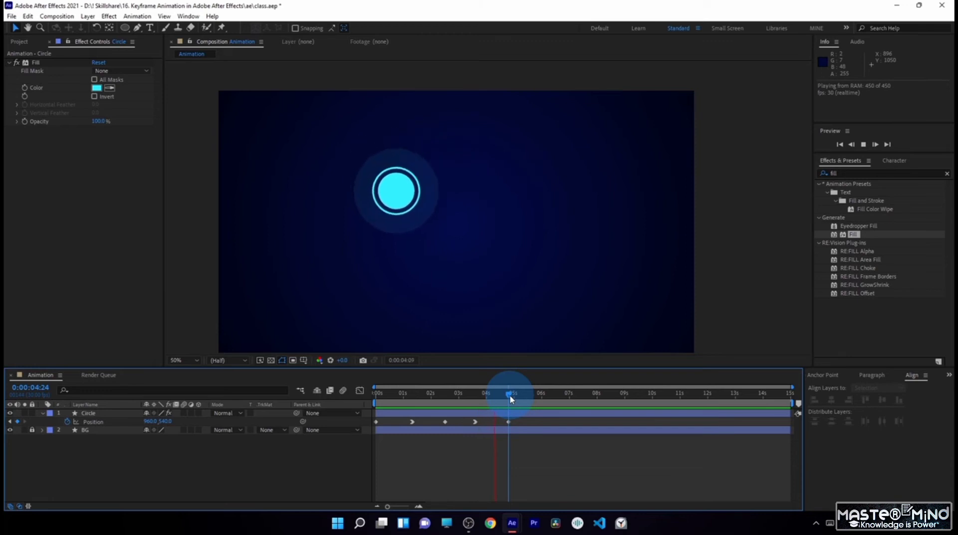
key(KP_0)
key(KP_0)
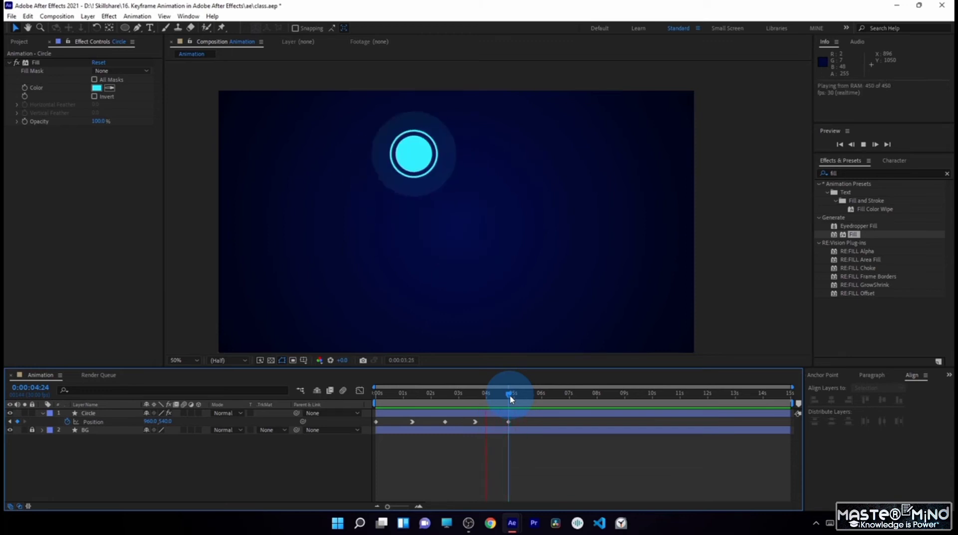
key(KP_0)
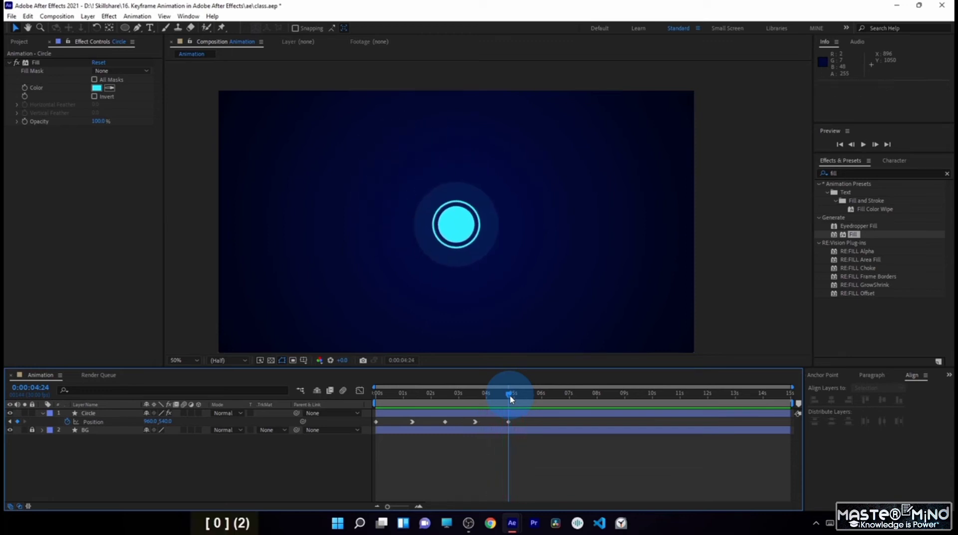
- Pull the 0:00:04:24 keyframe's incoming path handle vertically up to about 959, 392
click(505, 414)
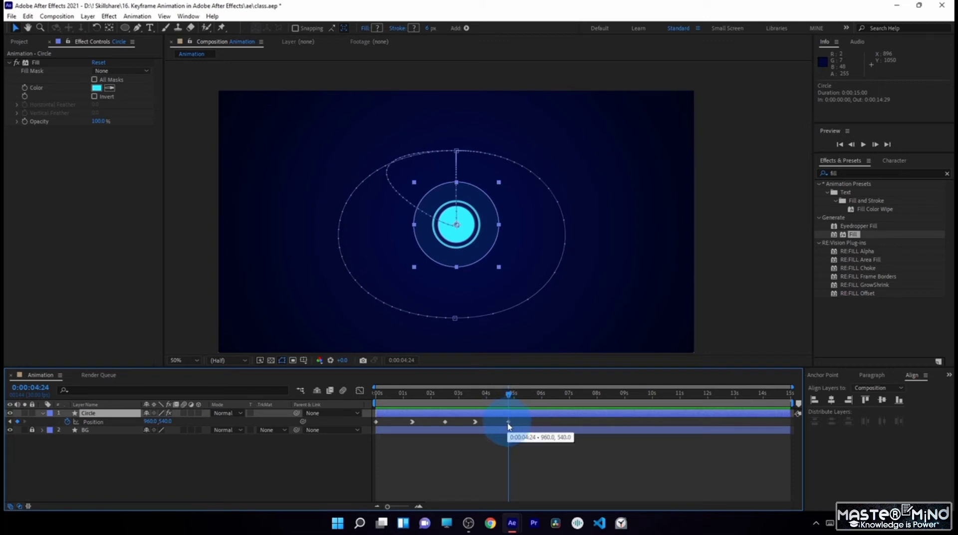
click(509, 424)
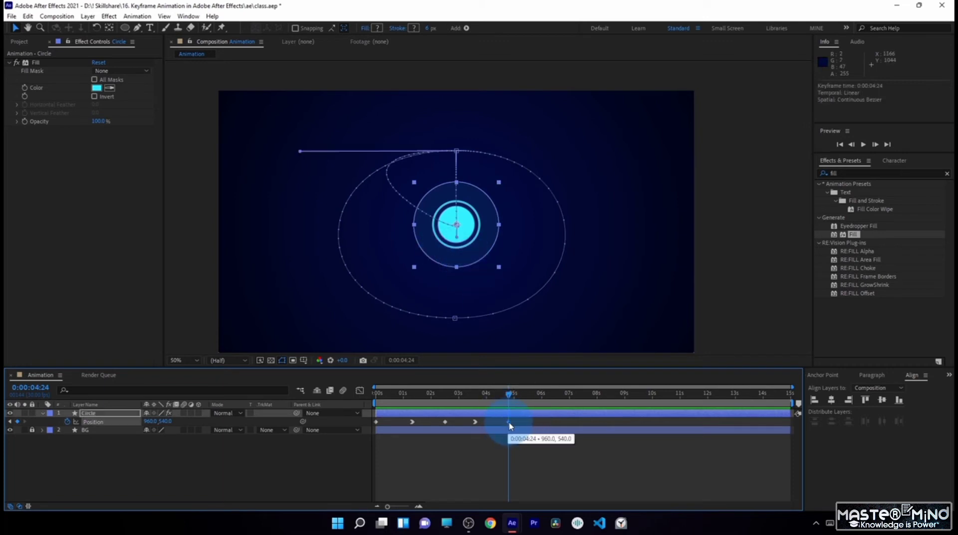
scroll(431, 206, down, 1)
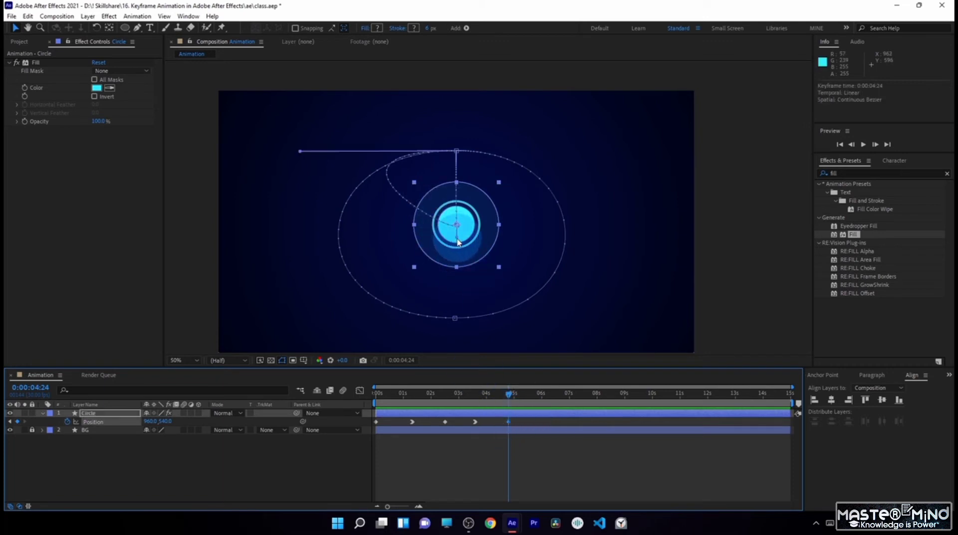
click(461, 258)
drag(475, 395, 506, 401)
scroll(427, 270, up, 1)
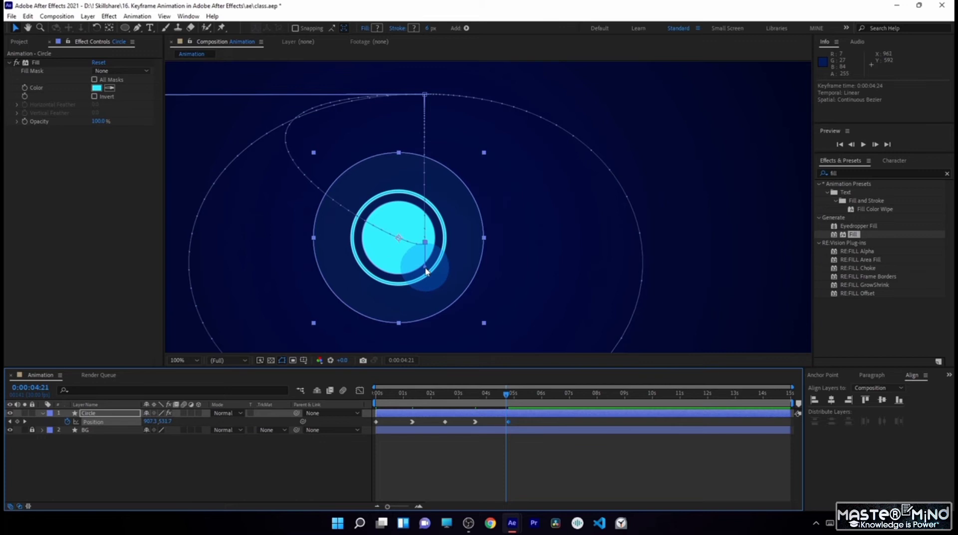
drag(426, 271, 426, 176)
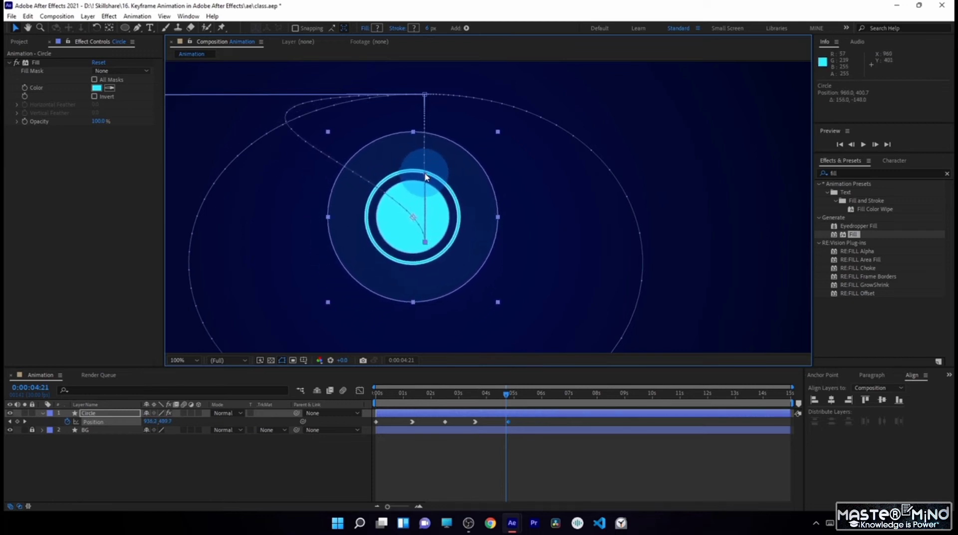
key(ctrl+z)
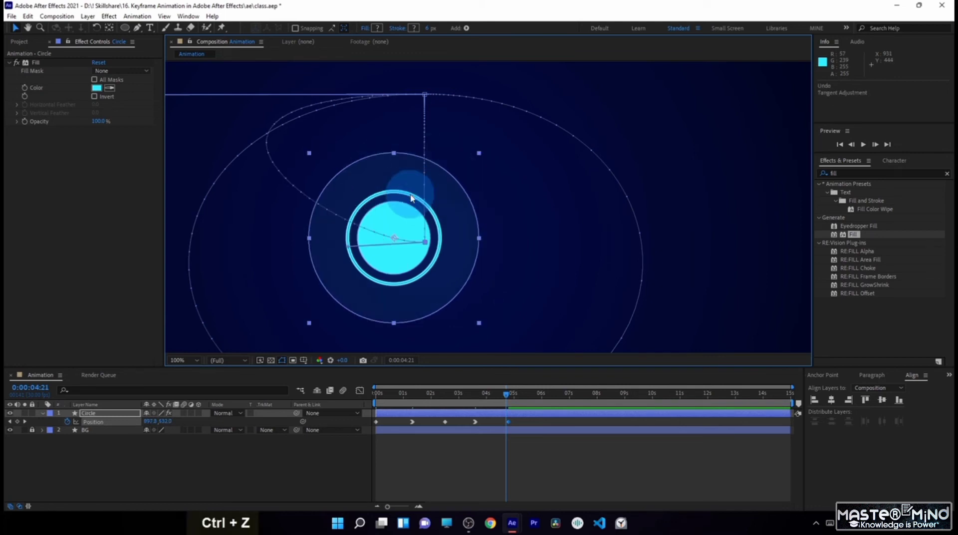
drag(348, 247, 451, 240)
key(space)
scroll(442, 241, down, 2)
key(space)
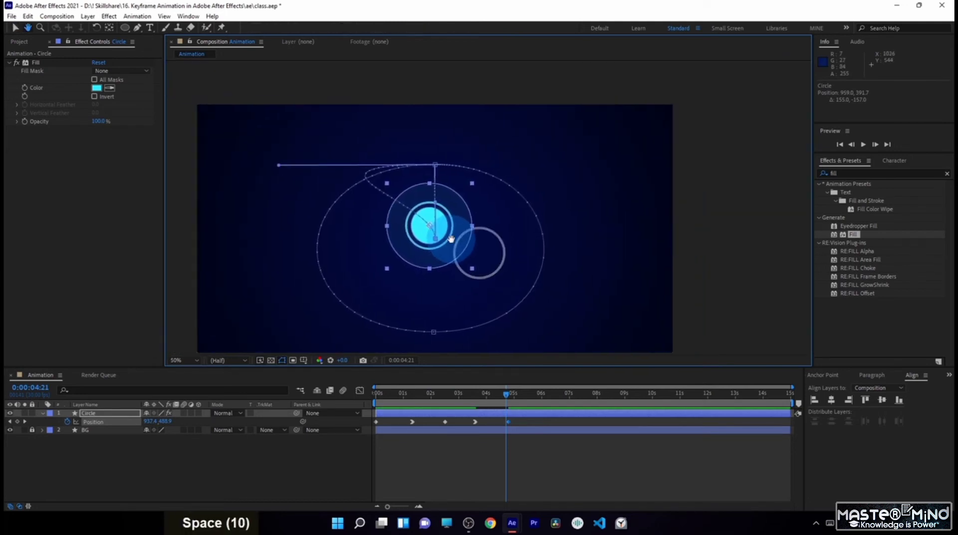
- Pull the 0:00:03:18 keyframe's outgoing path handle in to about 957, 412 to straighten the return path
click(28, 16)
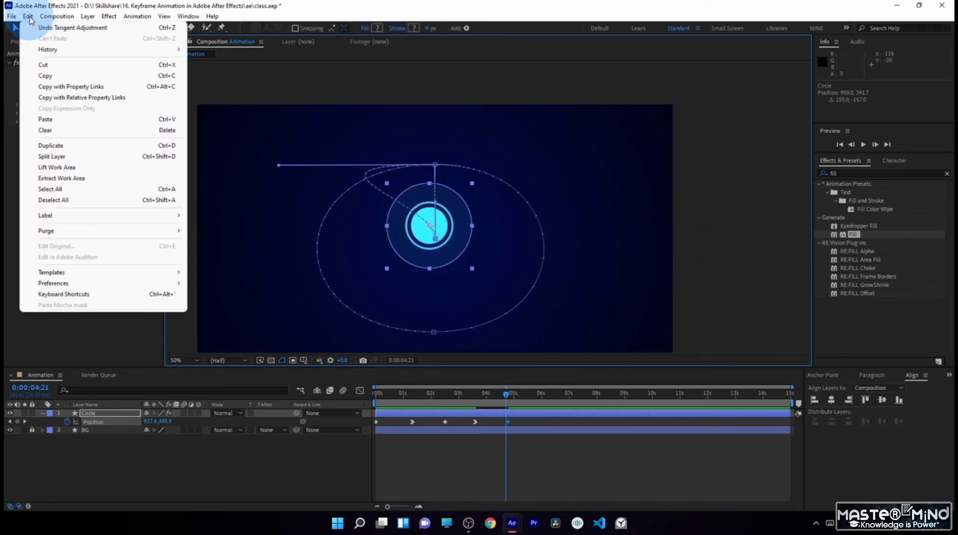
click(300, 5)
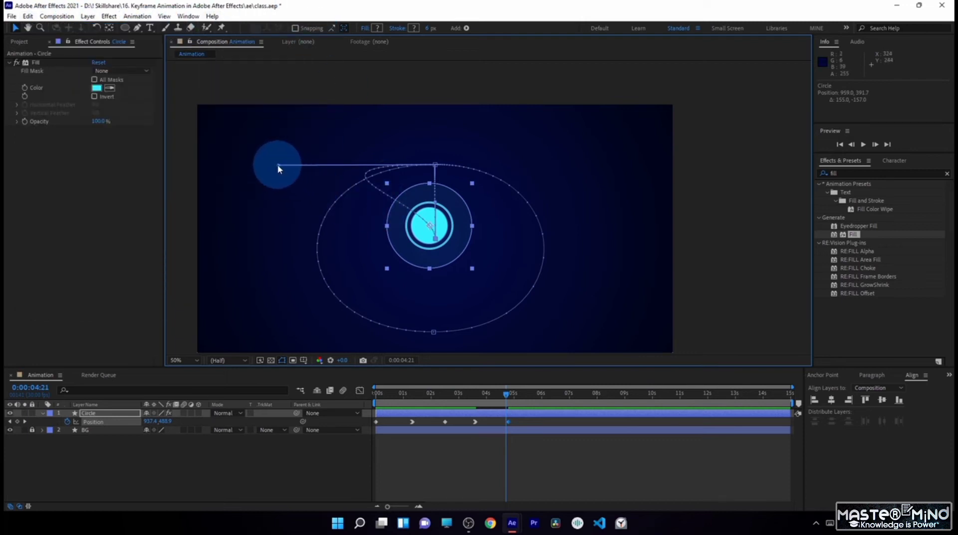
drag(278, 169, 422, 191)
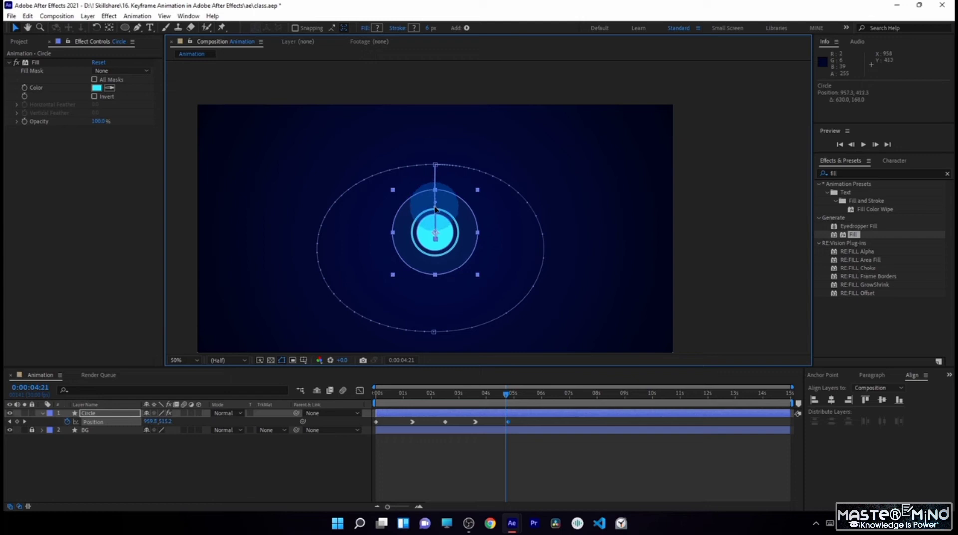
- Shift the circle's last position keyframe to just past 5 seconds and preview the whole animation
drag(494, 393, 468, 446)
click(455, 442)
key(space)
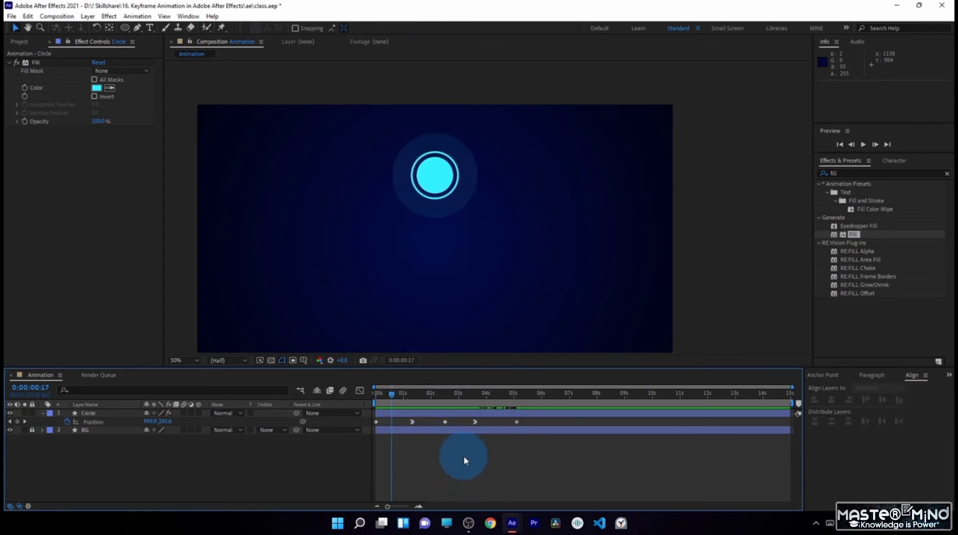
key(KP_0)
key(KP_0)
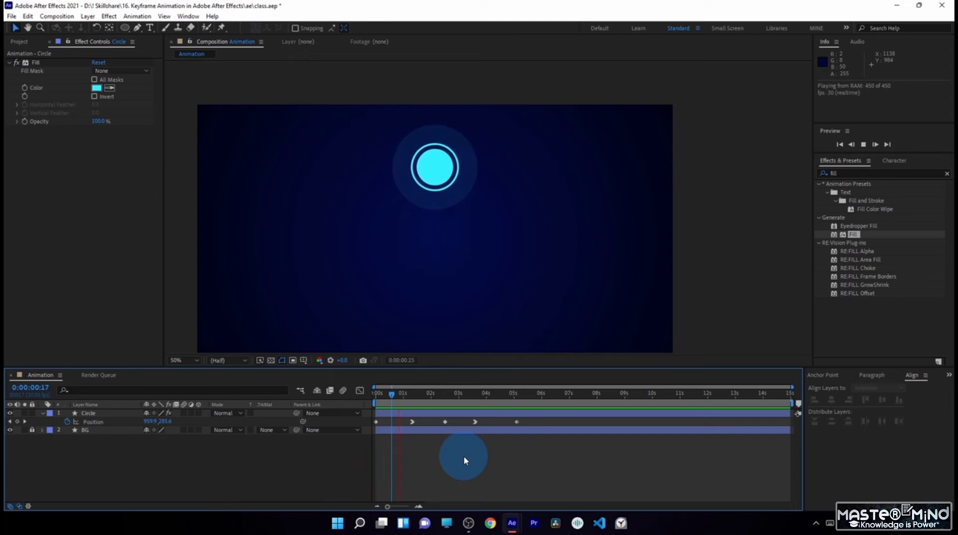
key(KP_0)
key(KP_0)
key(KP_0)
key(KP_0)
key(KP_0)
key(KP_0)
key(KP_0)
key(KP_0)
key(KP_0)
key(KP_0)
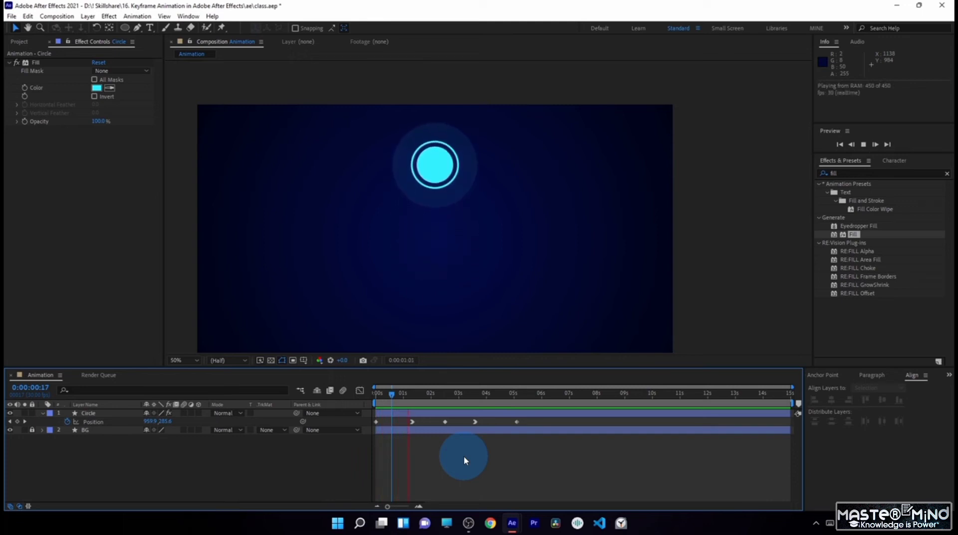
drag(419, 393, 471, 424)
click(449, 159)
click(466, 395)
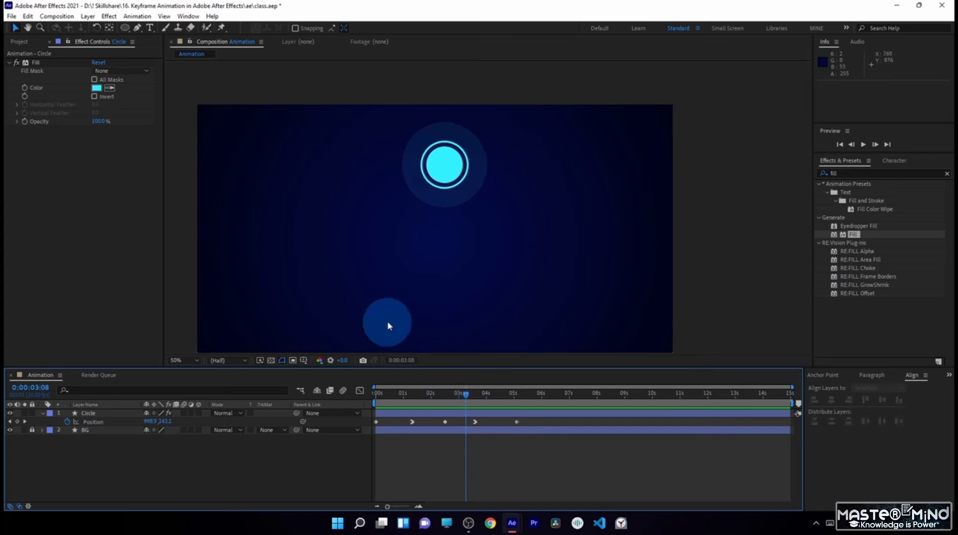
- Show the circle's Position speed graph and scrub through the motion around the 0:00:01:10 keyframe
click(92, 421)
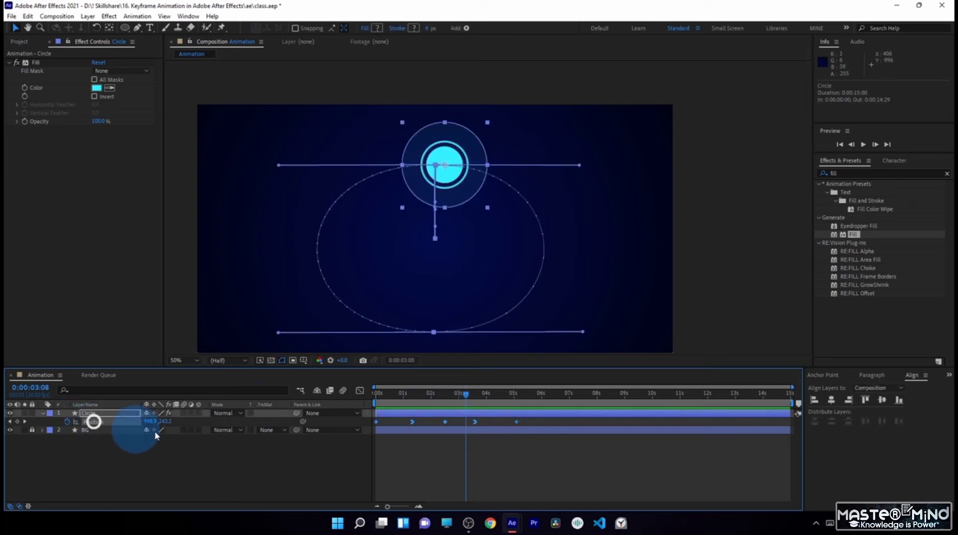
click(361, 391)
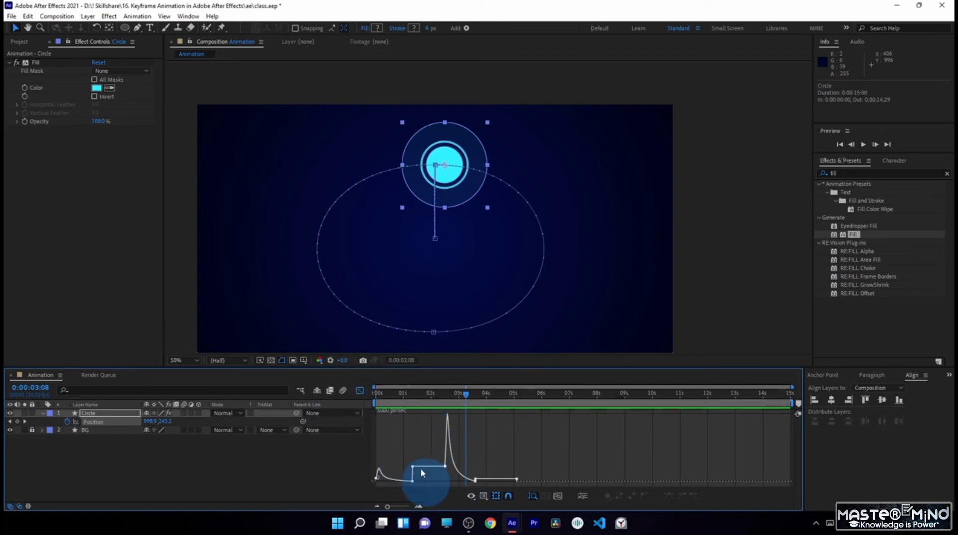
mouse_move(481, 482)
drag(376, 394, 417, 393)
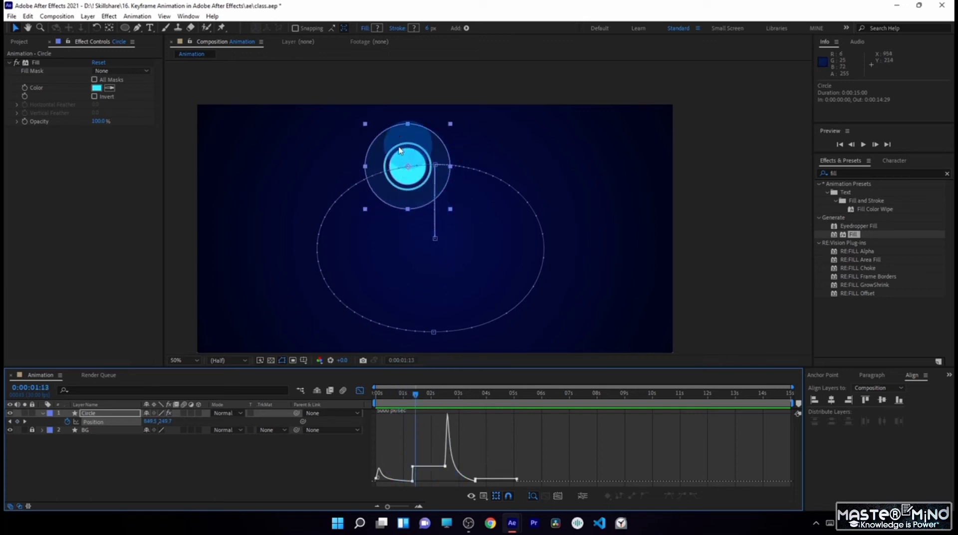
mouse_move(426, 396)
mouse_down()
mouse_move(449, 393)
mouse_move(450, 417)
mouse_move(453, 392)
mouse_move(469, 410)
mouse_move(434, 402)
mouse_up()
- Lower the outgoing speed handle of the 0:00:01:10 position keyframe to the graph's baseline and extend it forward in time
click(414, 464)
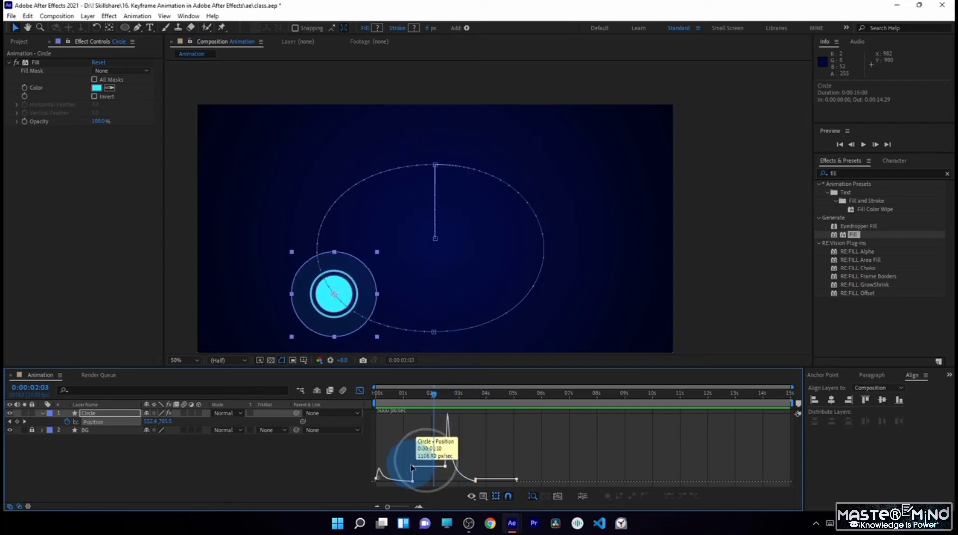
click(413, 467)
click(416, 468)
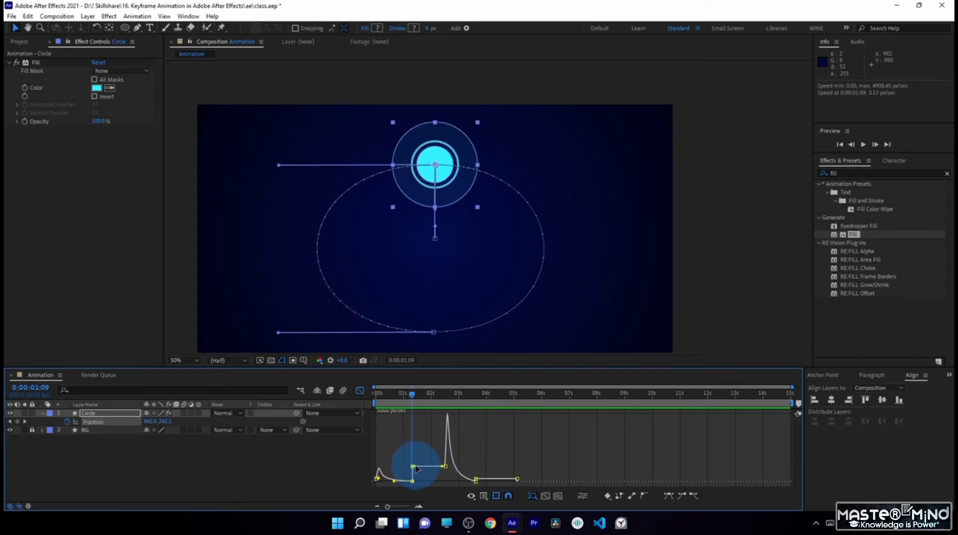
drag(417, 468, 444, 483)
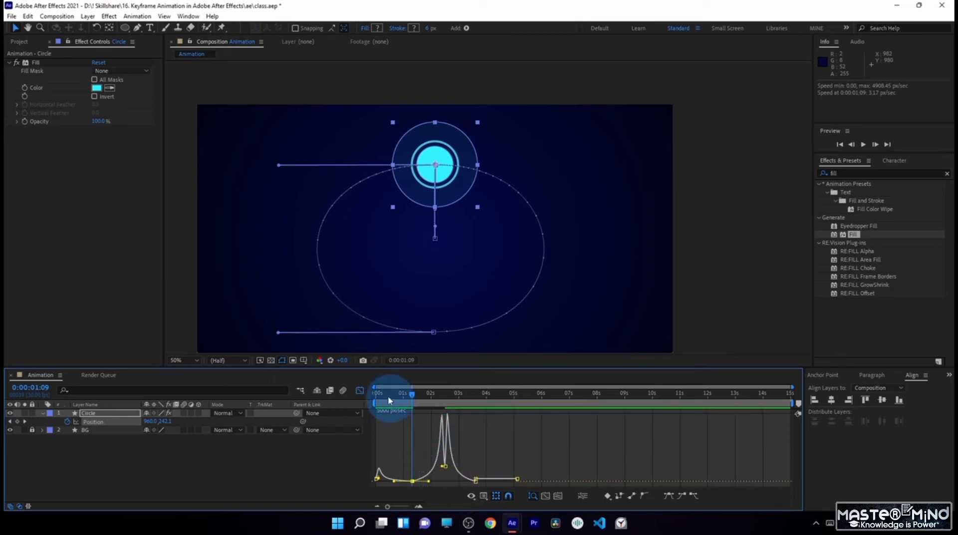
- Scrub through the oval motion and shorten the work area to end at 0:00:03:14
drag(389, 399, 470, 481)
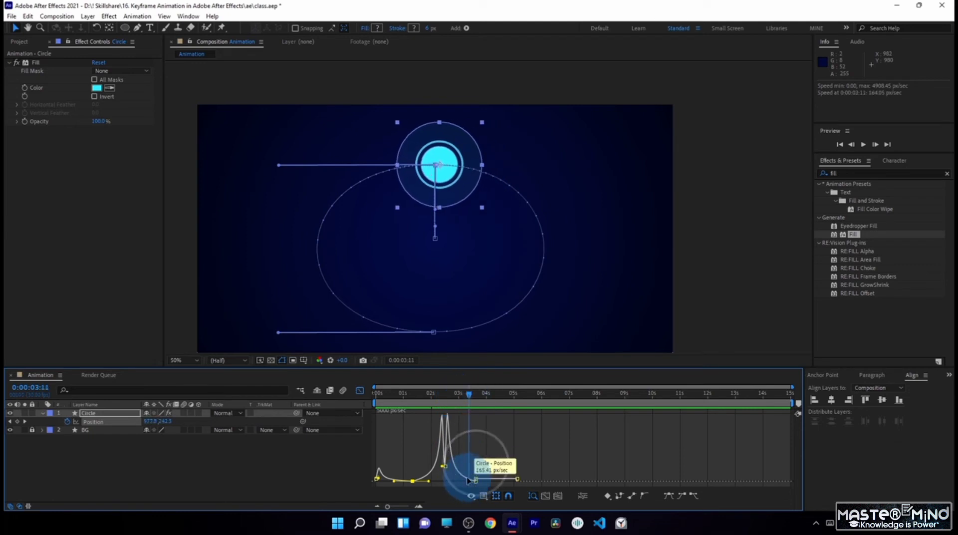
mouse_move(470, 397)
mouse_down()
mouse_move(392, 396)
mouse_move(449, 396)
mouse_move(474, 410)
mouse_up()
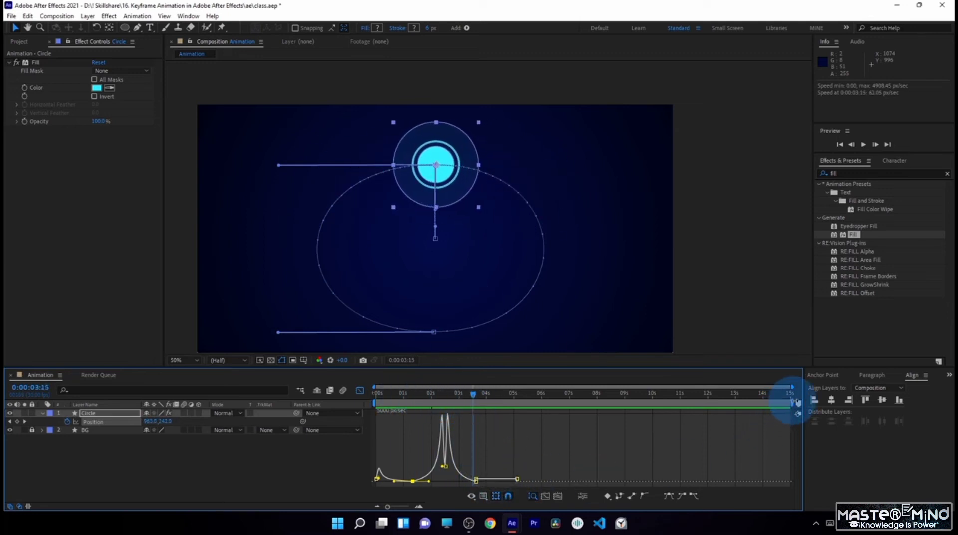
drag(794, 403, 476, 408)
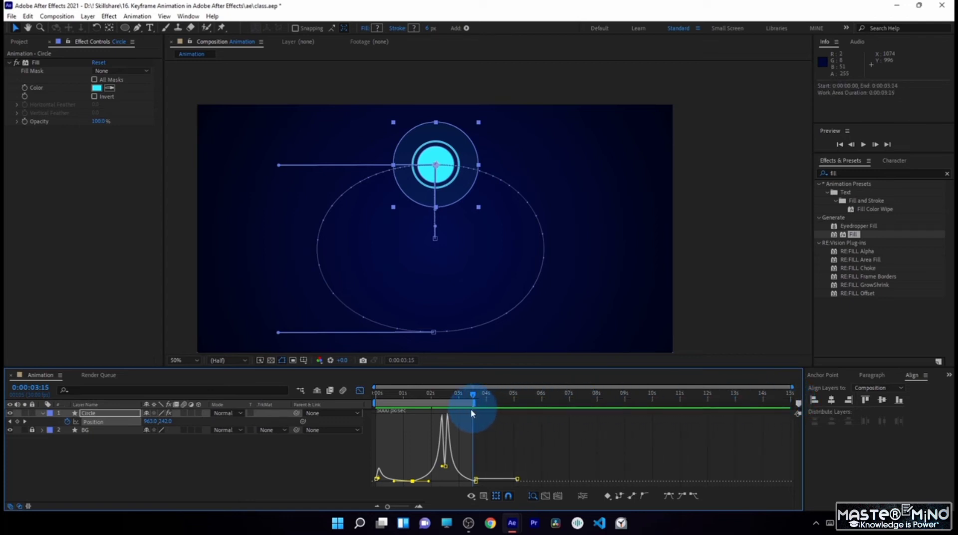
- Preview the circle's motion around the oval within the work area
drag(390, 394, 451, 403)
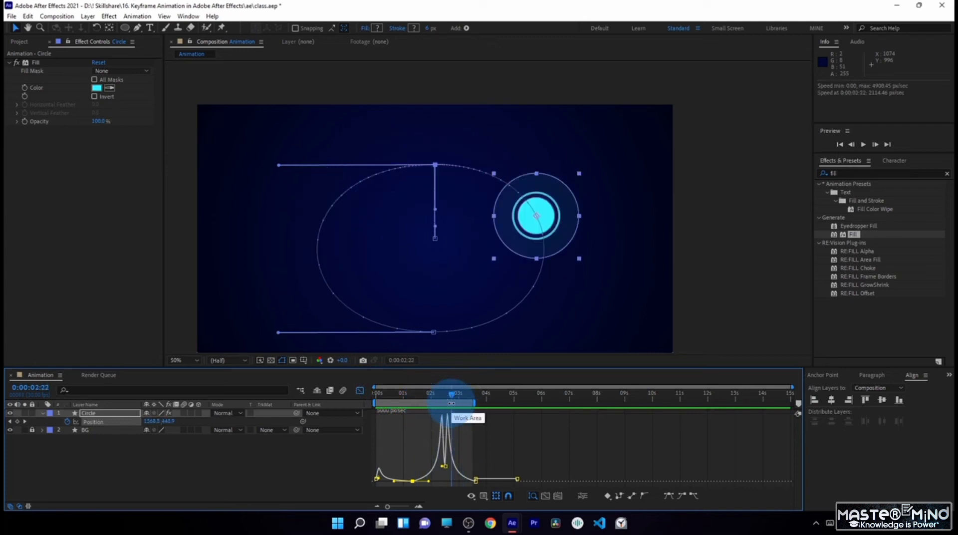
key(space)
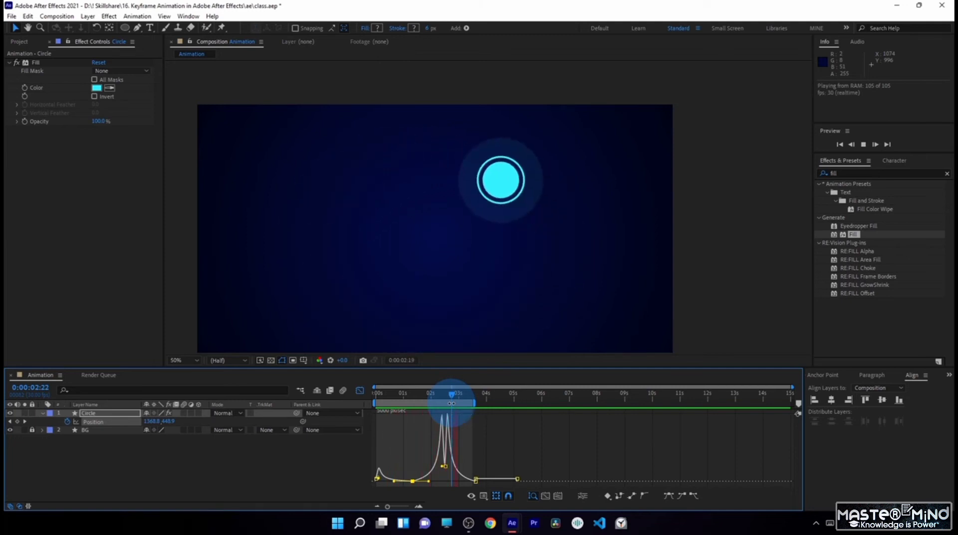
key(KP_0)
drag(380, 397, 460, 393)
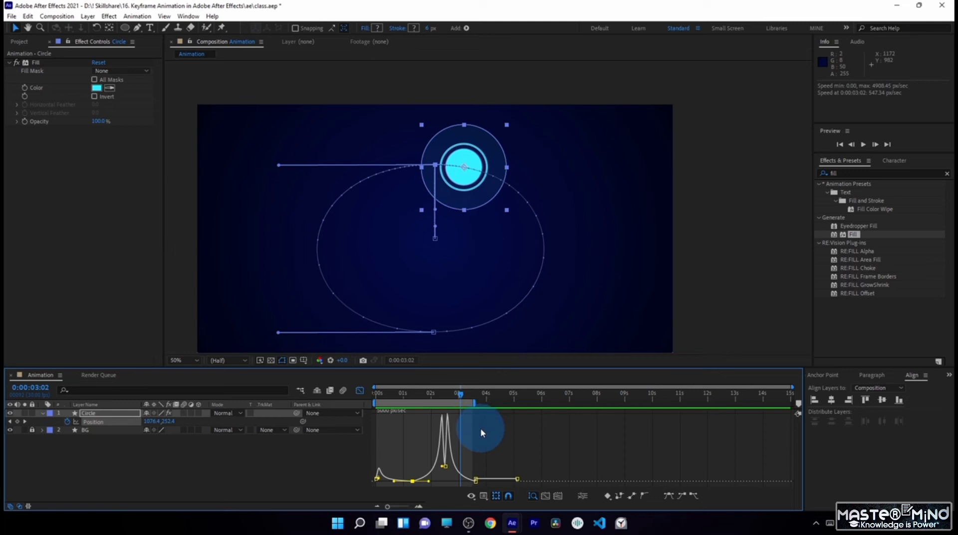
- Preview the oval motion and park the playhead at 0:00:02:14, near the path's lowest point
key(space)
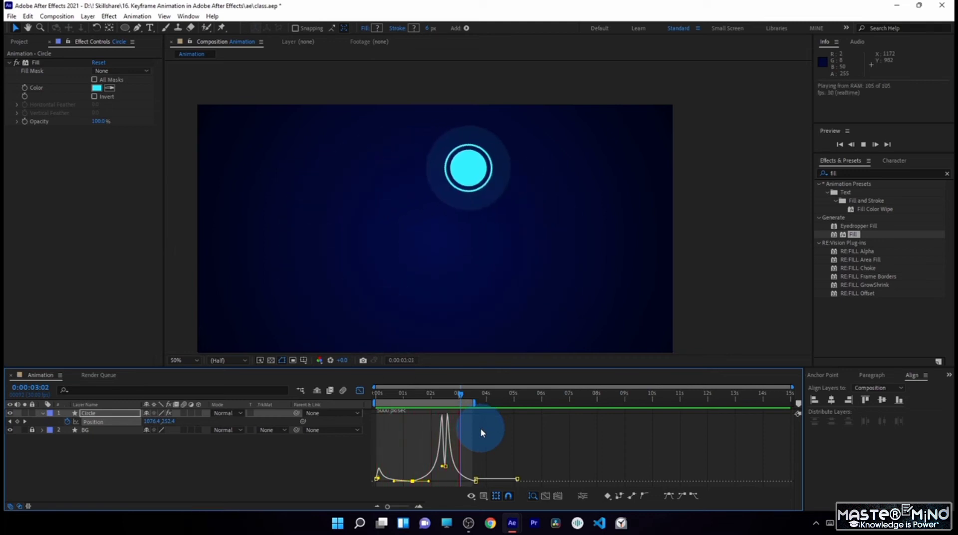
key(0)
drag(439, 402, 445, 404)
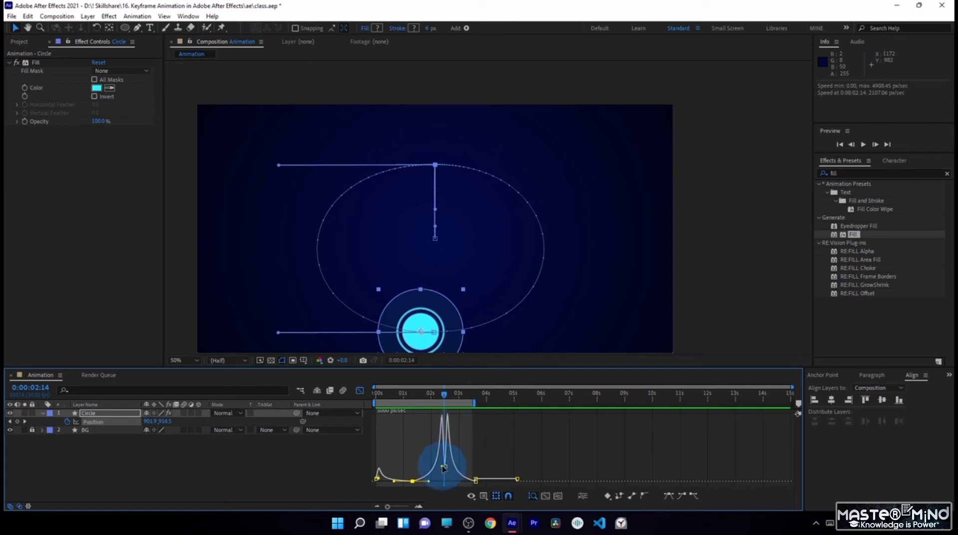
- Shorten both speed handles of the position keyframe just after 0:00:02:14 to almost zero influence and level them, forming one sharp peak
click(420, 507)
click(420, 507)
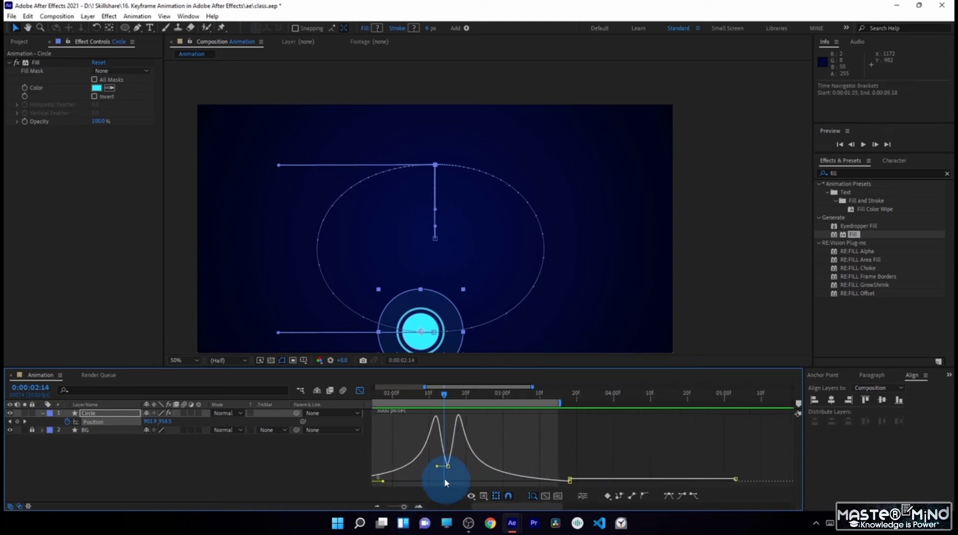
mouse_move(439, 429)
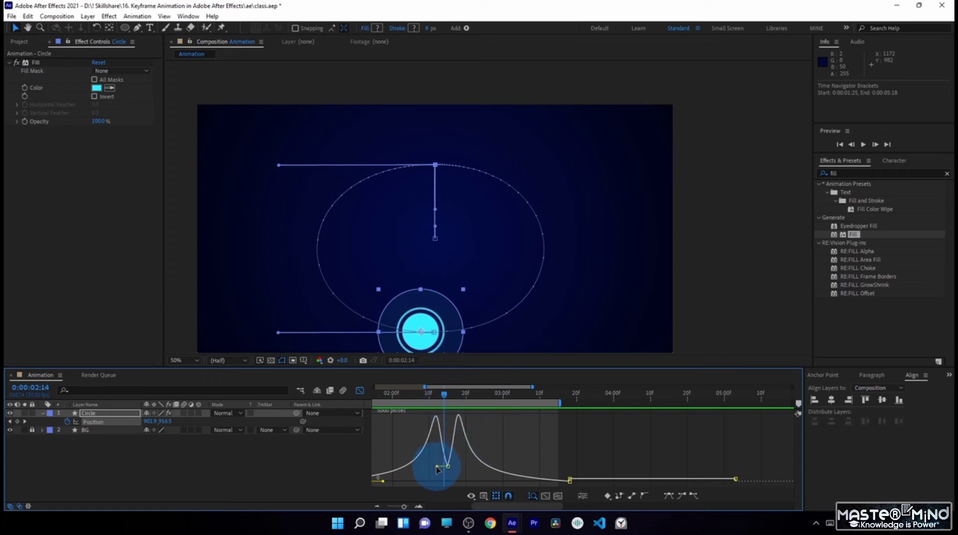
drag(440, 469, 456, 481)
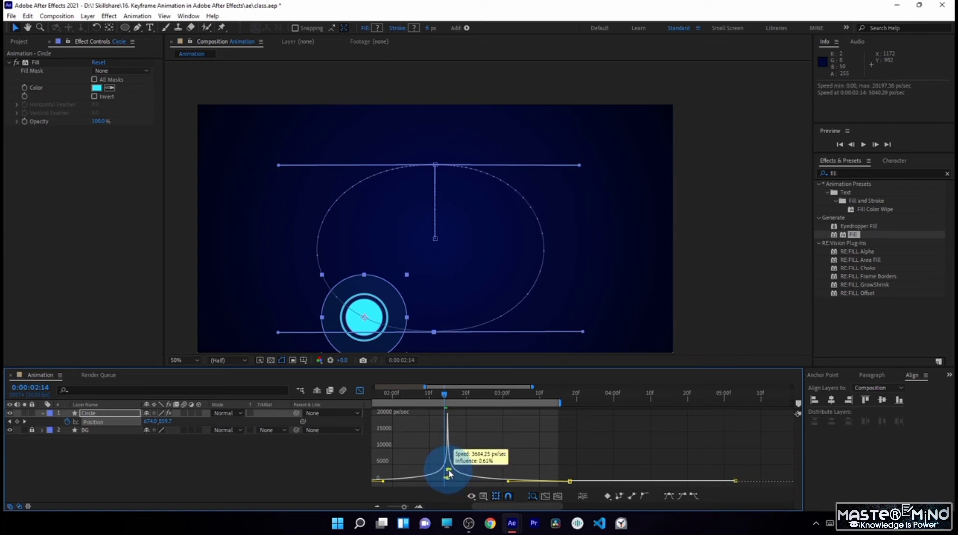
drag(448, 474, 449, 472)
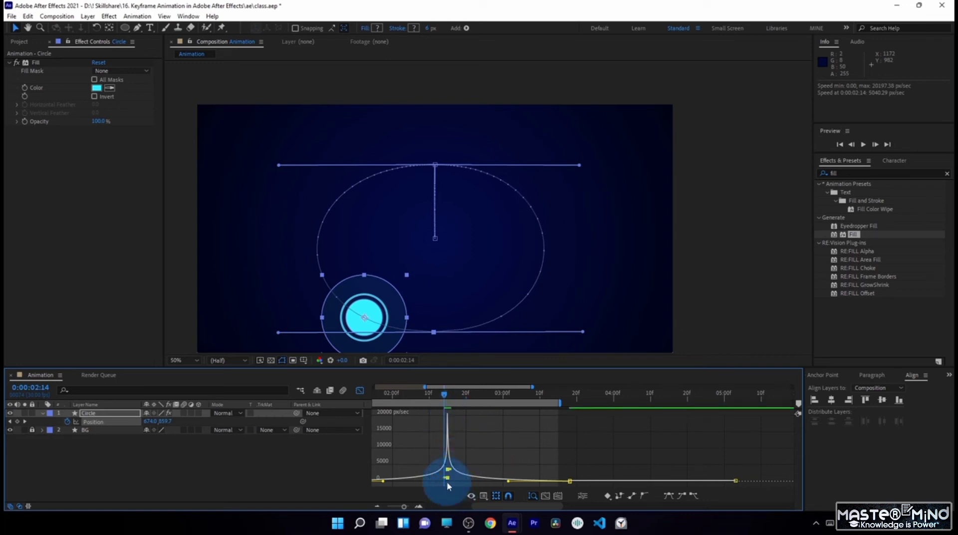
drag(446, 472, 449, 468)
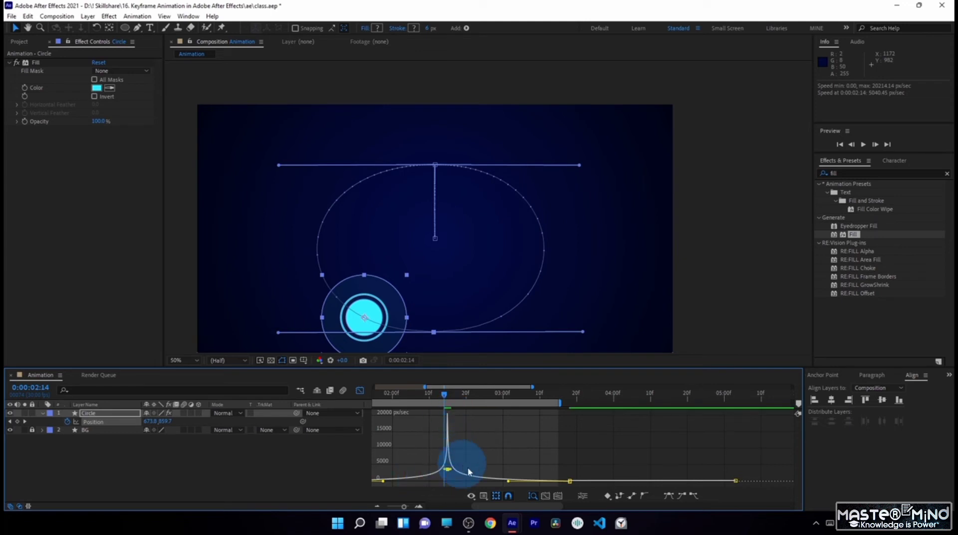
- Deselect the keyframes, preview the sped-up oval motion, and inspect the circle at 0:00:02:17
click(479, 439)
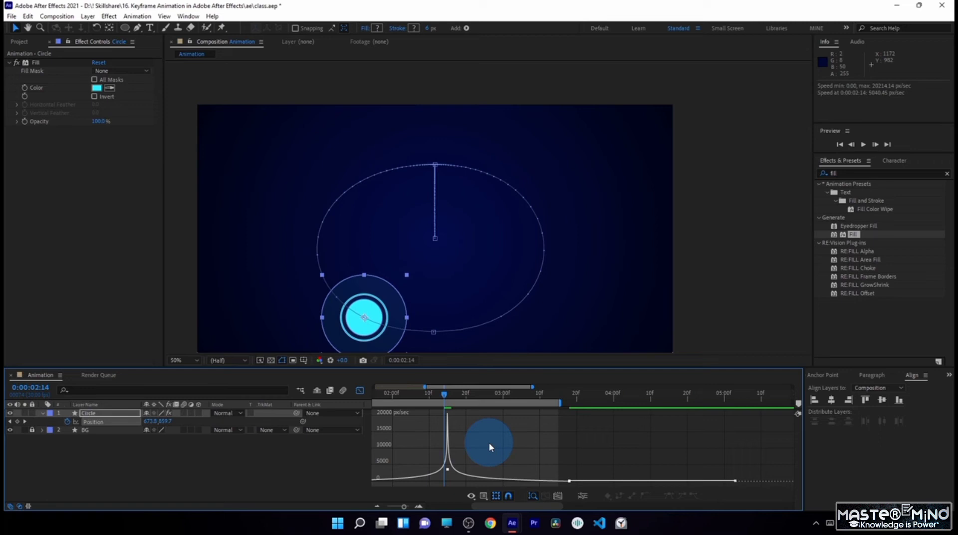
key(space)
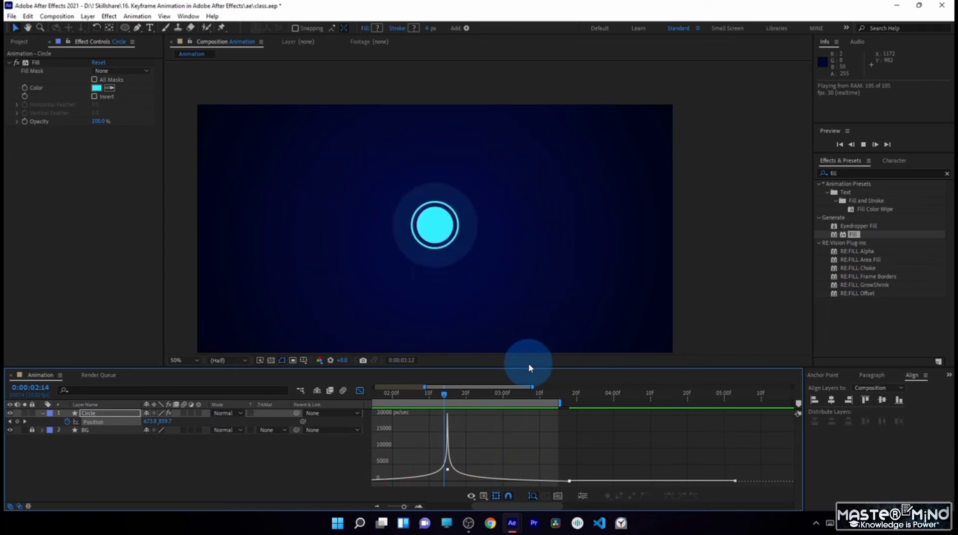
click(454, 394)
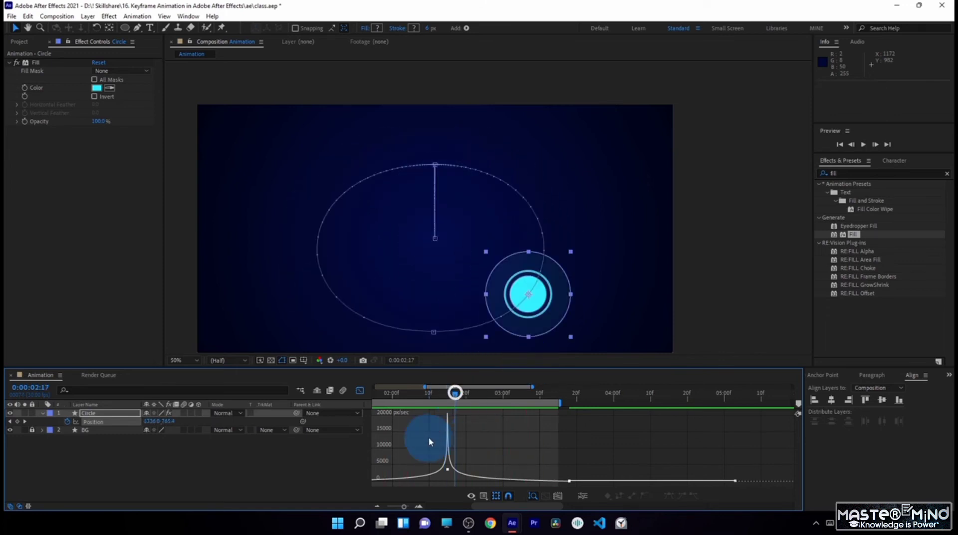
- Show the full timeline range and extend the work area to end at 0:00:05:13, scrubbing the motion to 0:00:03:04
click(376, 506)
click(377, 506)
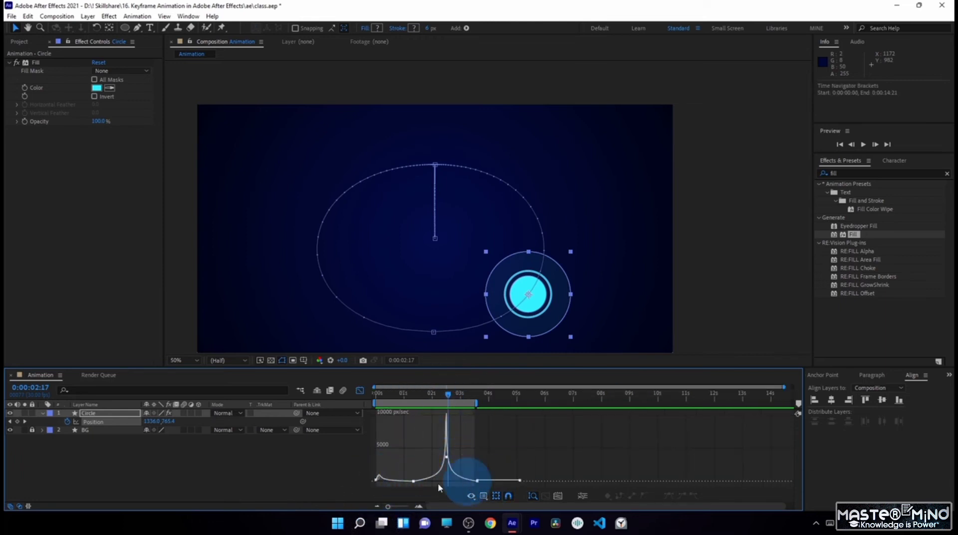
click(460, 394)
drag(463, 397, 532, 404)
drag(465, 393, 467, 440)
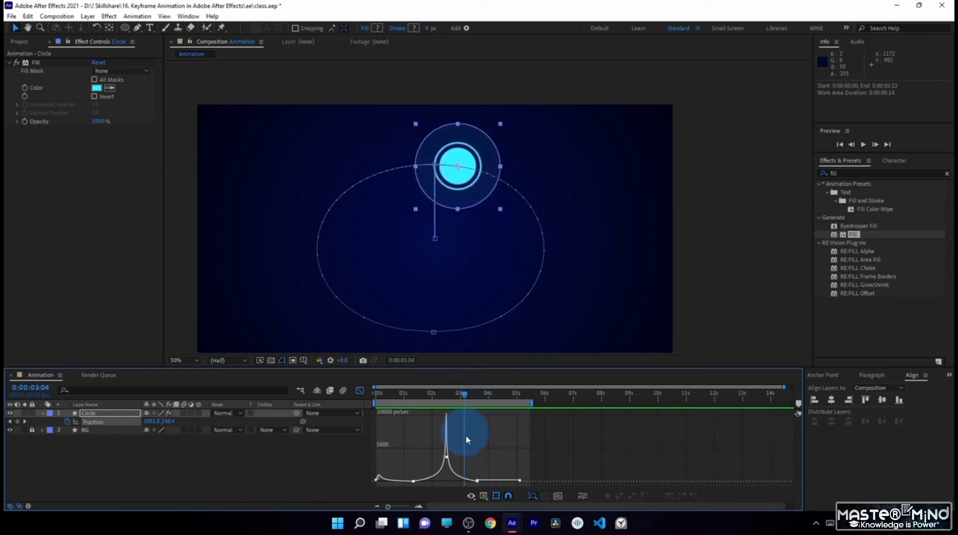
- Extend the outgoing speed handle of the 0:00:03:18 keyframe and the final keyframe's incoming handle along the graph's baseline
click(478, 481)
drag(481, 481, 490, 483)
drag(465, 394, 476, 395)
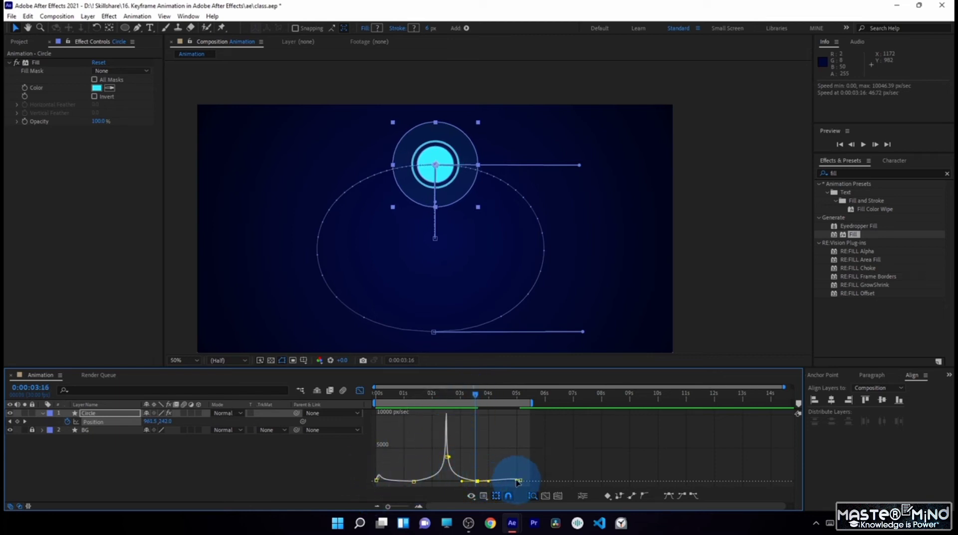
drag(517, 483, 507, 482)
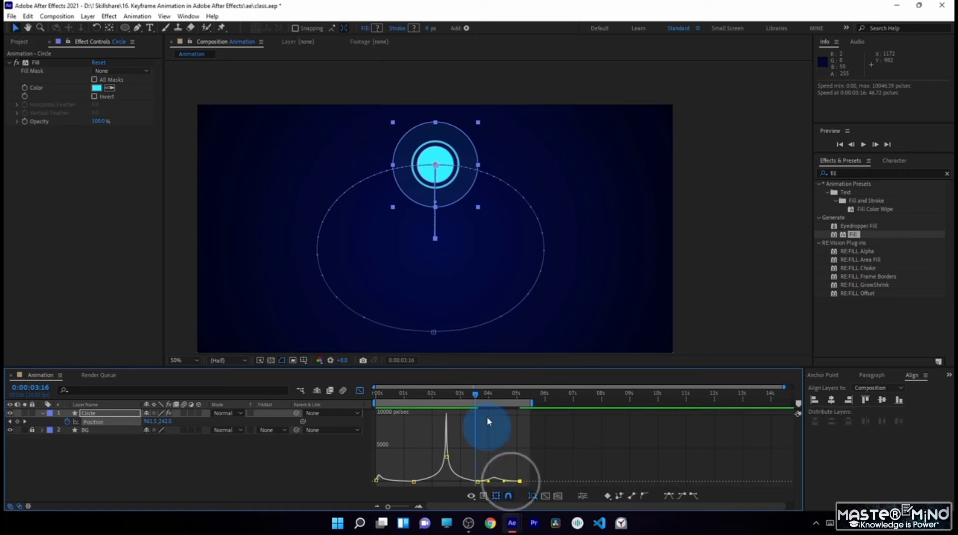
- Scrub the circle's return to centre up to 0:00:04:26 and preview the whole work area
drag(477, 397, 512, 425)
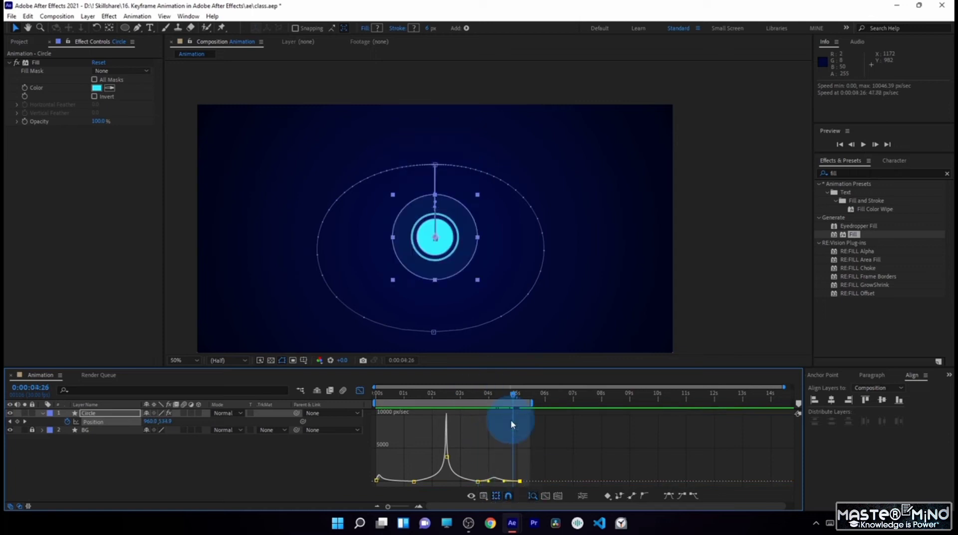
key(space)
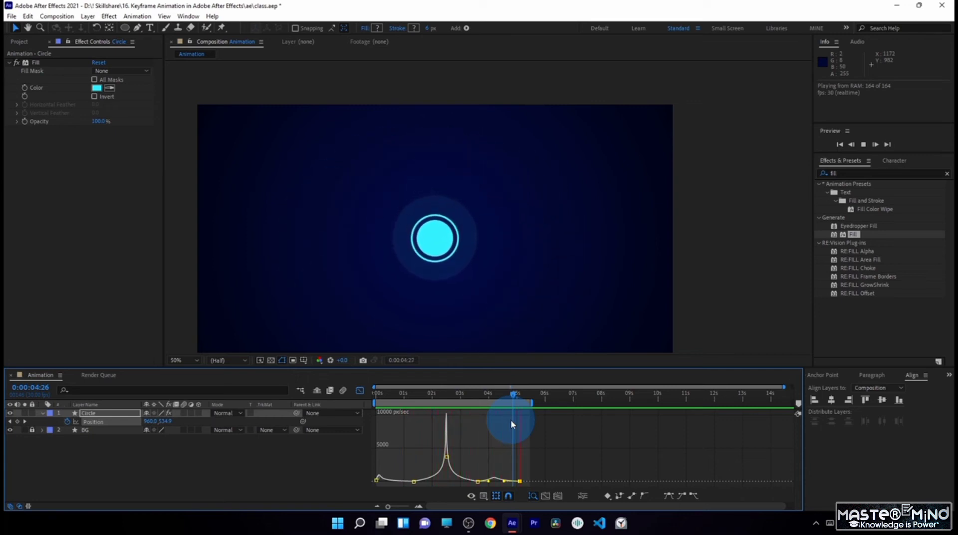
key(space)
- Shift the last two position keyframes slightly earlier in time and preview the motion
drag(488, 482, 490, 482)
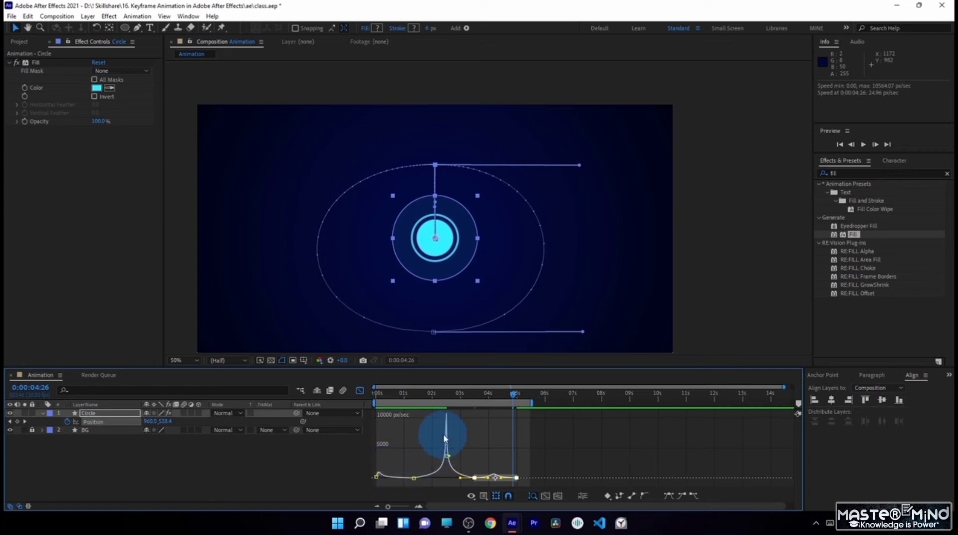
click(515, 437)
key(space)
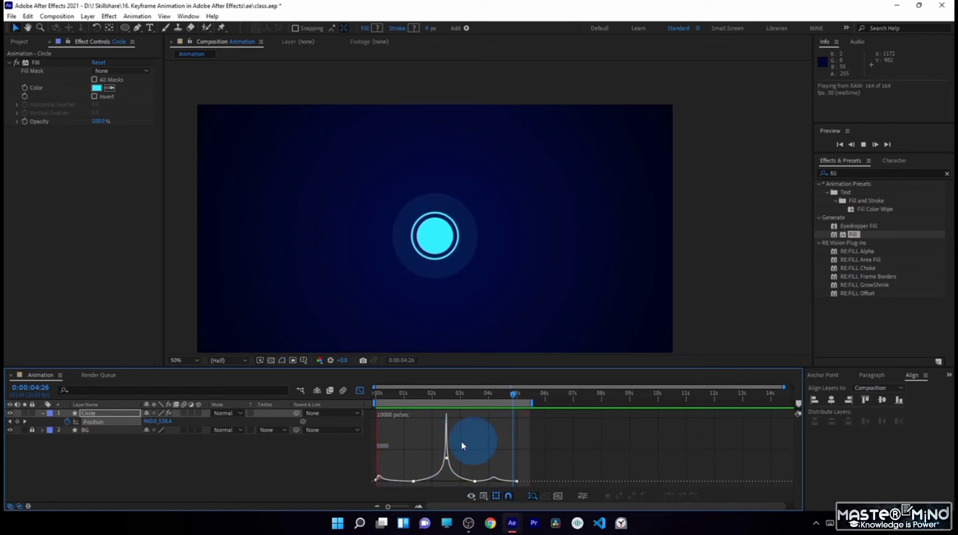
- Leave the graph editor for the keyframe view and scrub the circle's first move up to 0:00:01:06
click(359, 390)
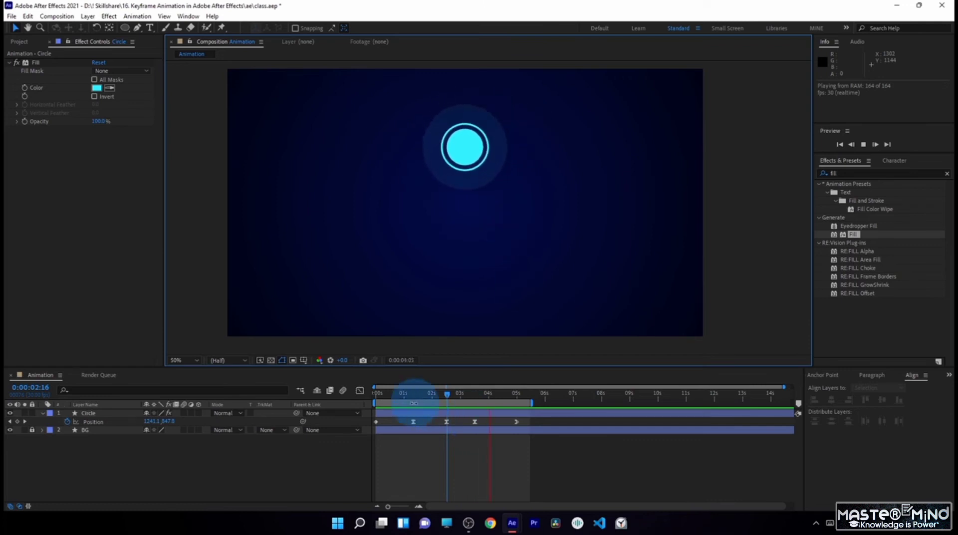
click(410, 394)
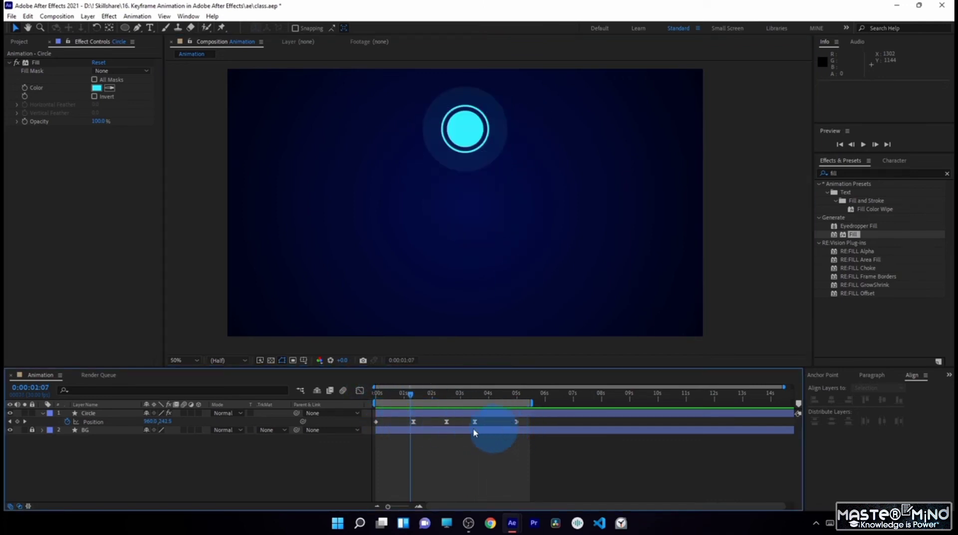
click(360, 391)
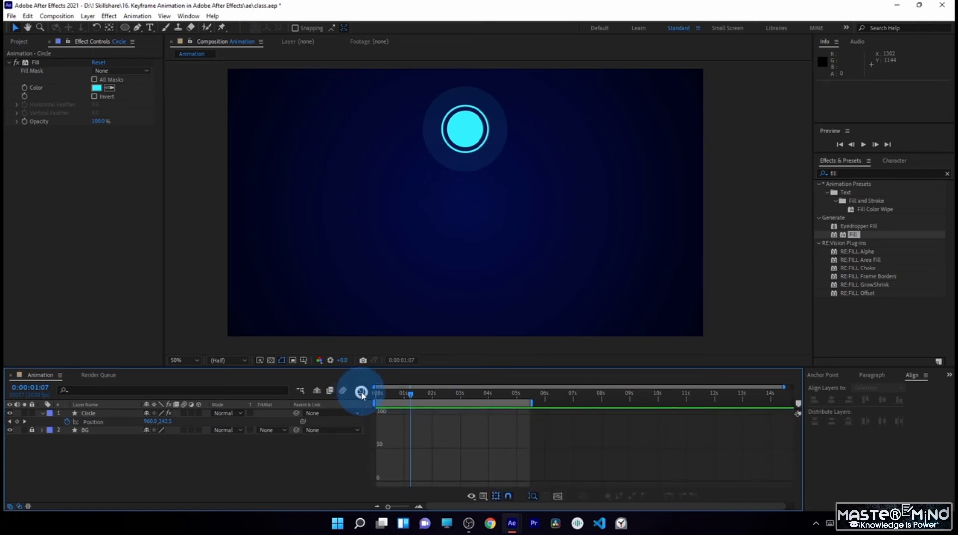
click(361, 392)
drag(379, 397, 407, 394)
click(426, 424)
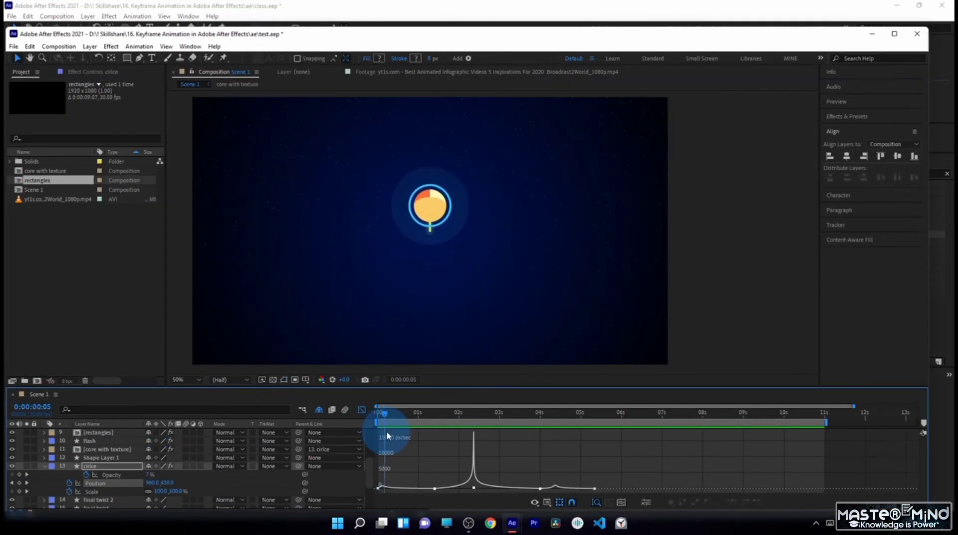
- Move the test.aep project window out of the way and collapse the Circle layer's properties in the Animation composition
drag(386, 431, 523, 366)
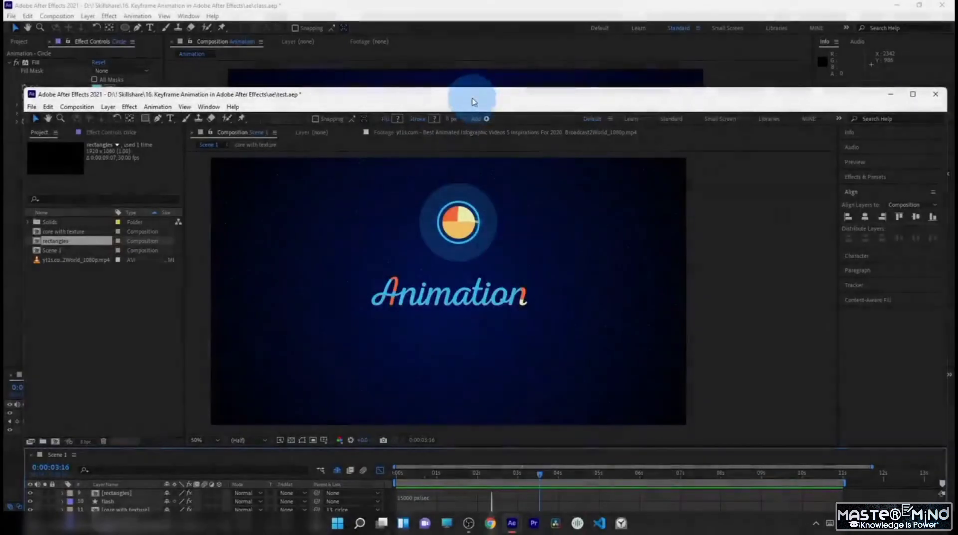
drag(484, 100, 957, 19)
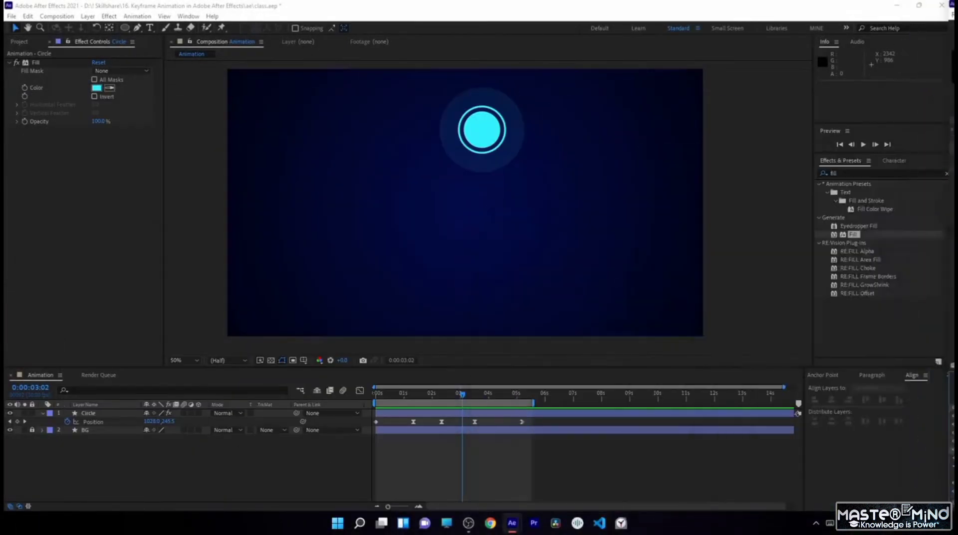
click(391, 420)
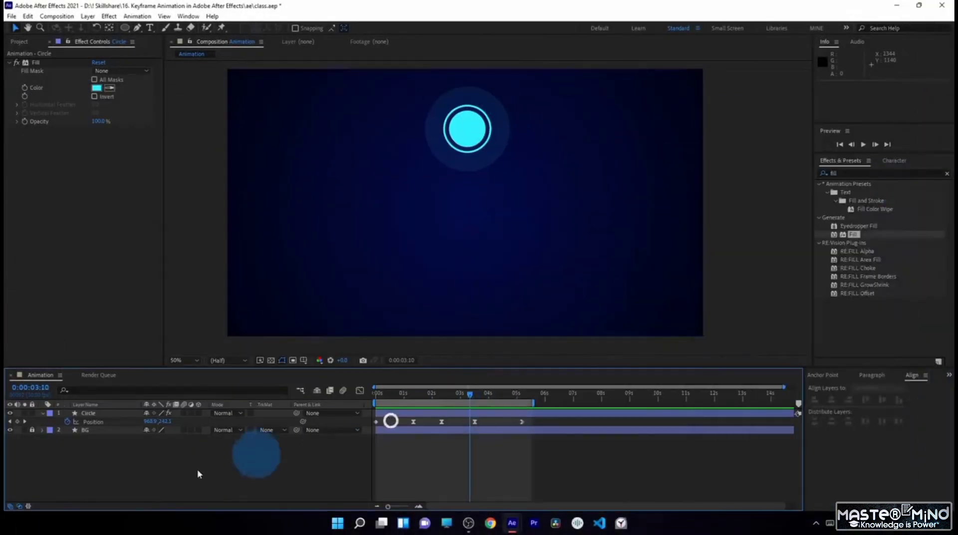
click(43, 414)
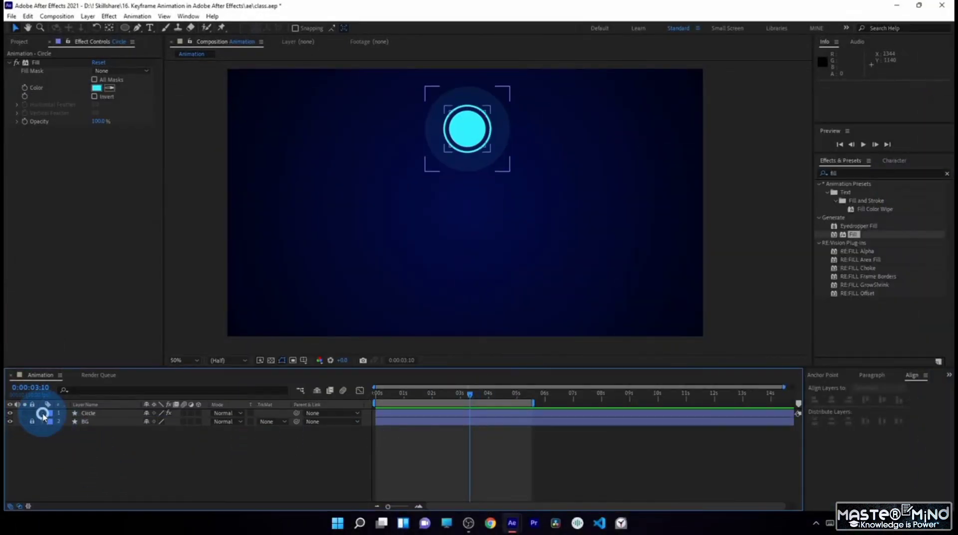
click(177, 456)
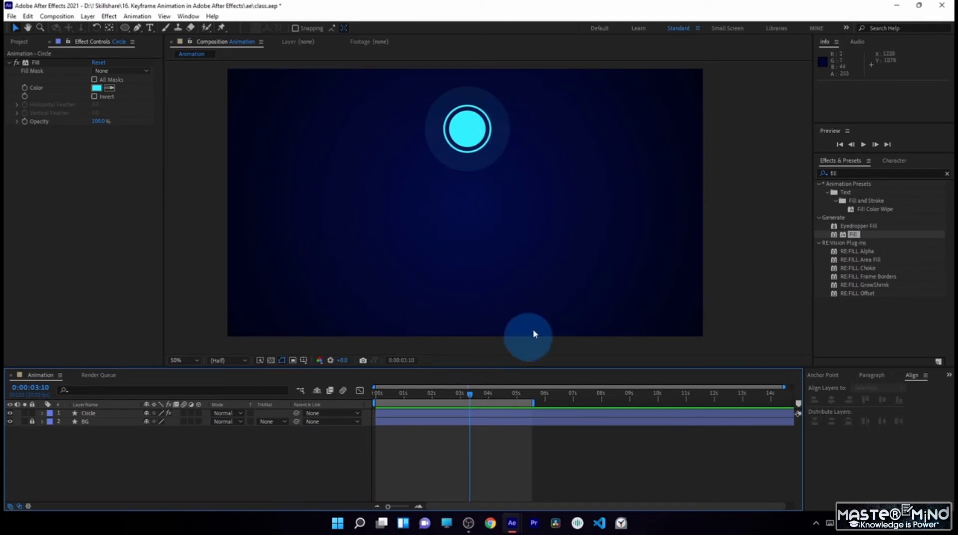
click(464, 125)
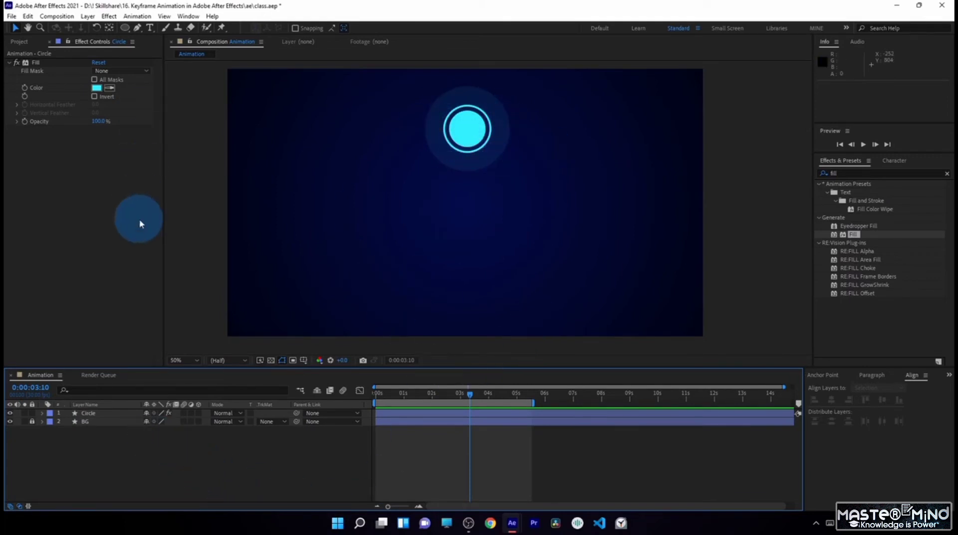
- Create a 1920 x 1080, 30 fps composition named "texture" with a duration of 0:00:15:00
click(20, 42)
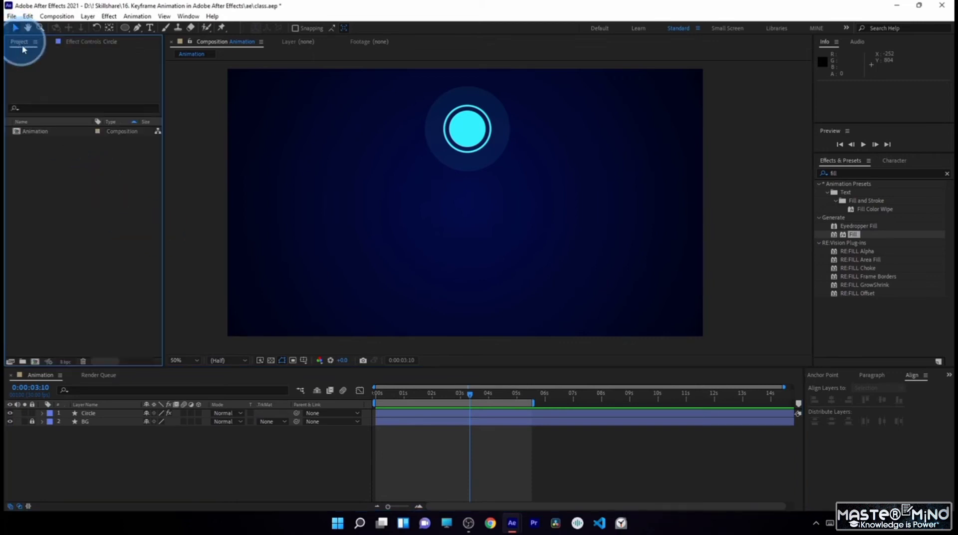
click(35, 362)
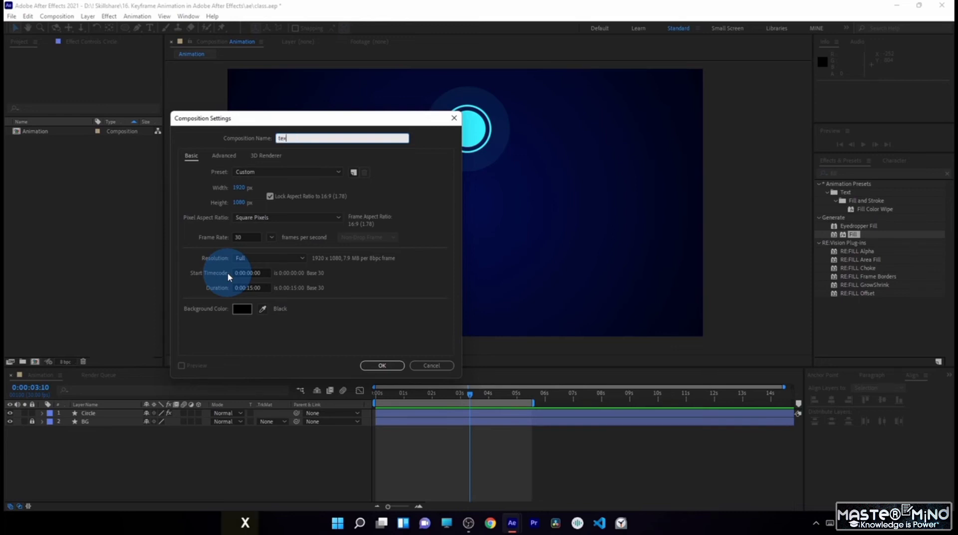
click(383, 366)
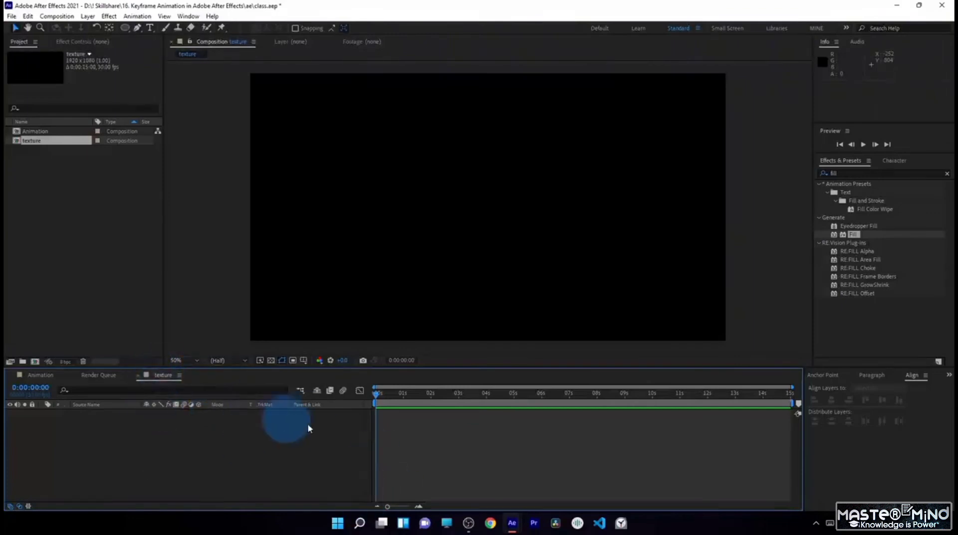
- Compare the Animation and texture compositions by switching between them and scrubbing the circle's motion, ending in Animation
click(34, 133)
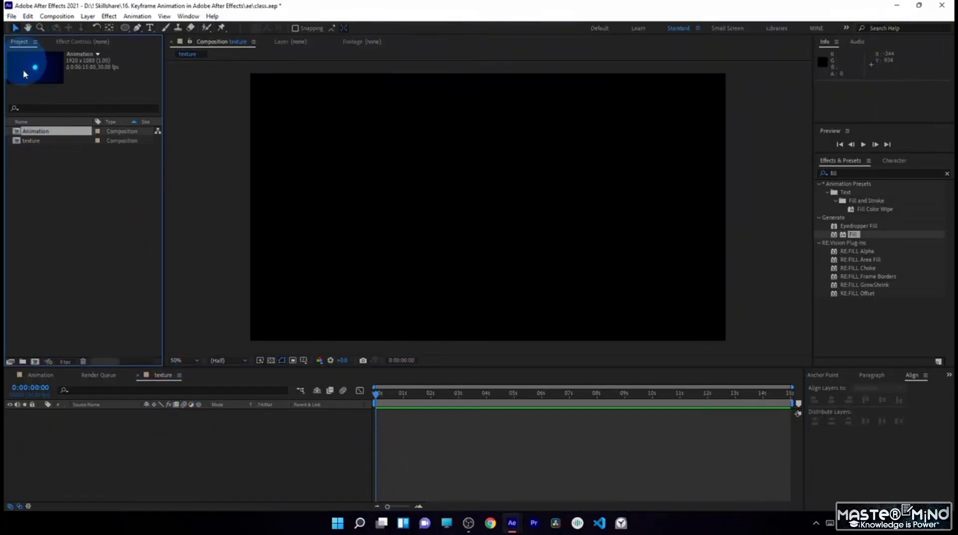
click(35, 140)
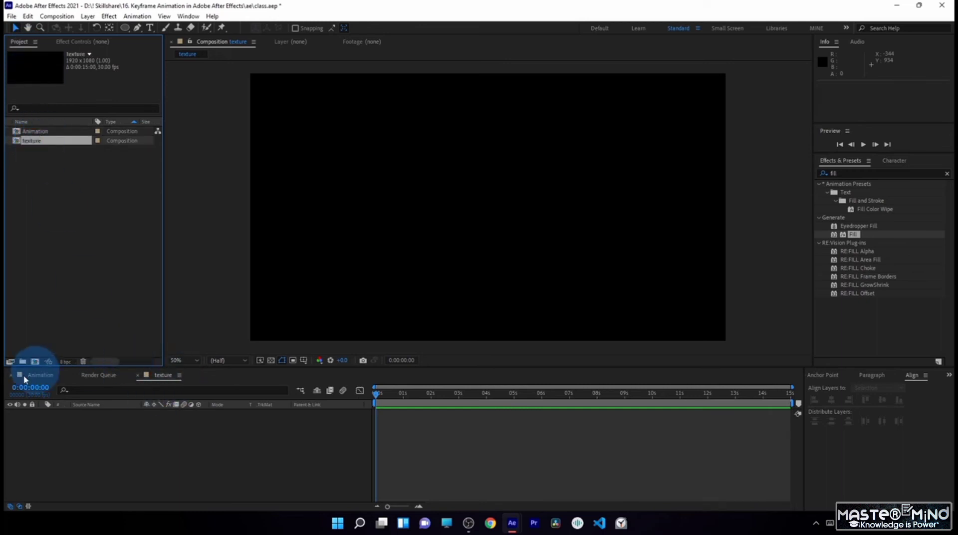
click(42, 377)
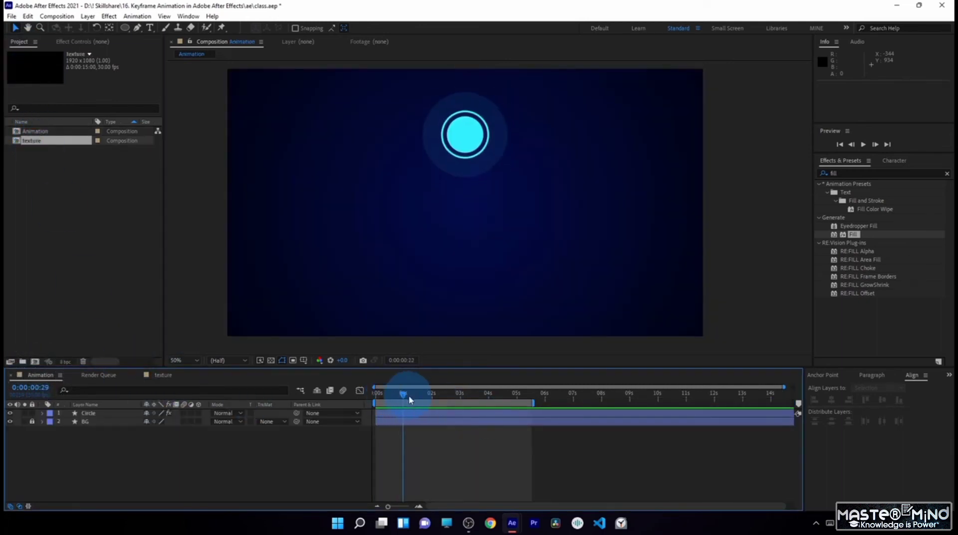
drag(407, 397, 452, 415)
click(160, 378)
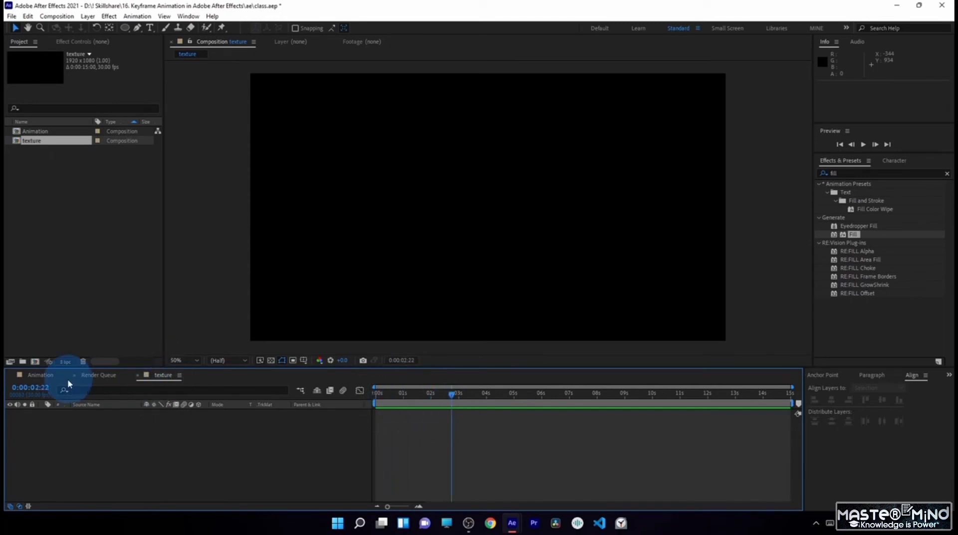
click(42, 375)
click(158, 374)
click(35, 376)
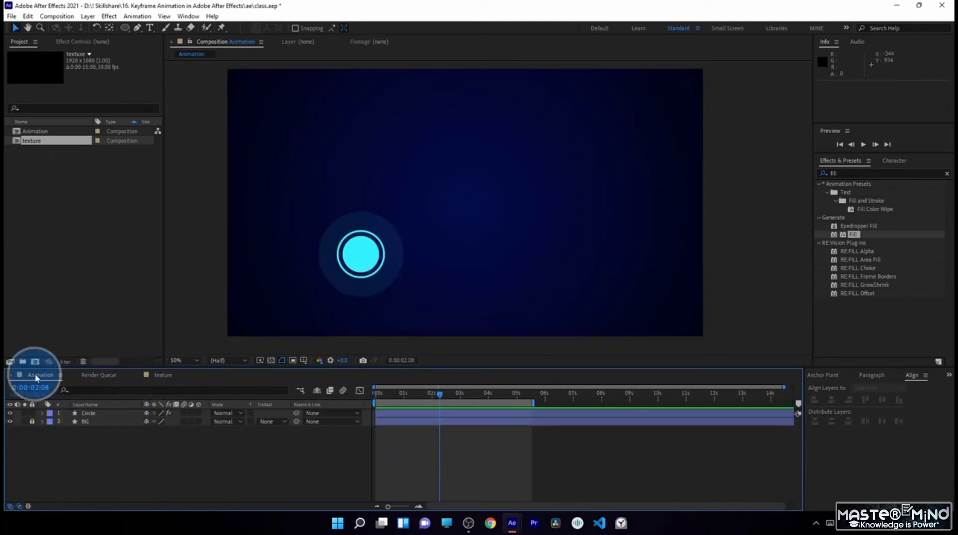
- Save the class.aep project
click(338, 283)
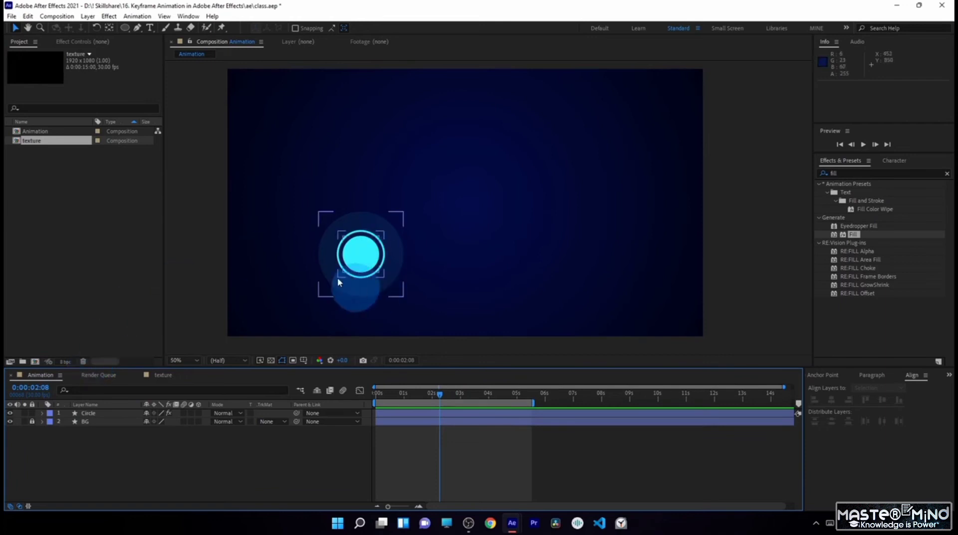
click(11, 16)
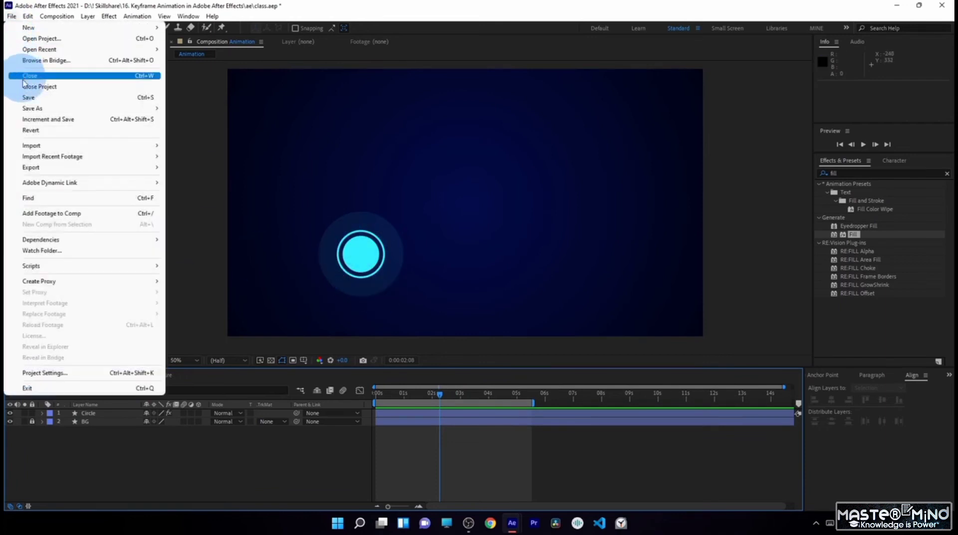
click(39, 98)
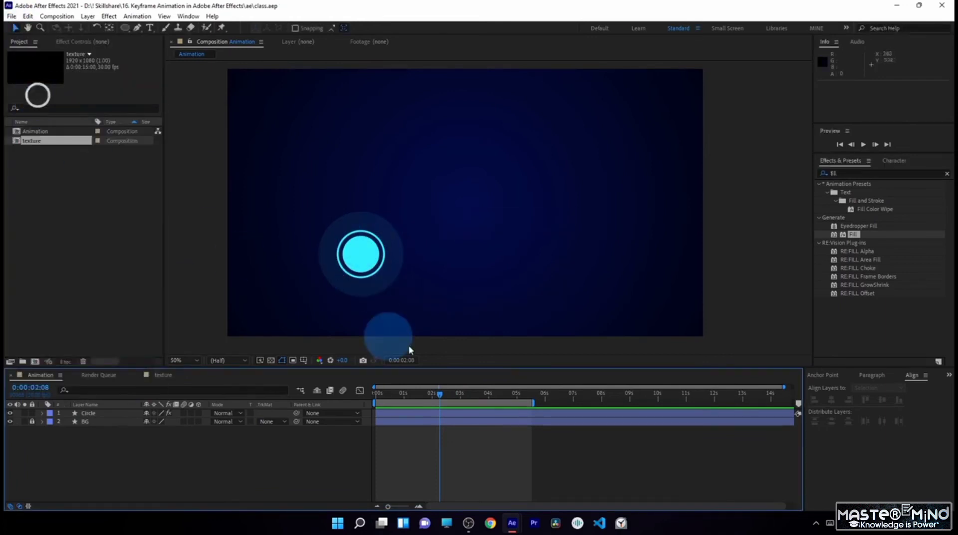
key(ctrl+s)
- In the texture composition, draw a filled rectangle of about 2200 x 570 px covering the lower half and overhanging both sides
click(167, 378)
drag(388, 398, 453, 410)
click(520, 446)
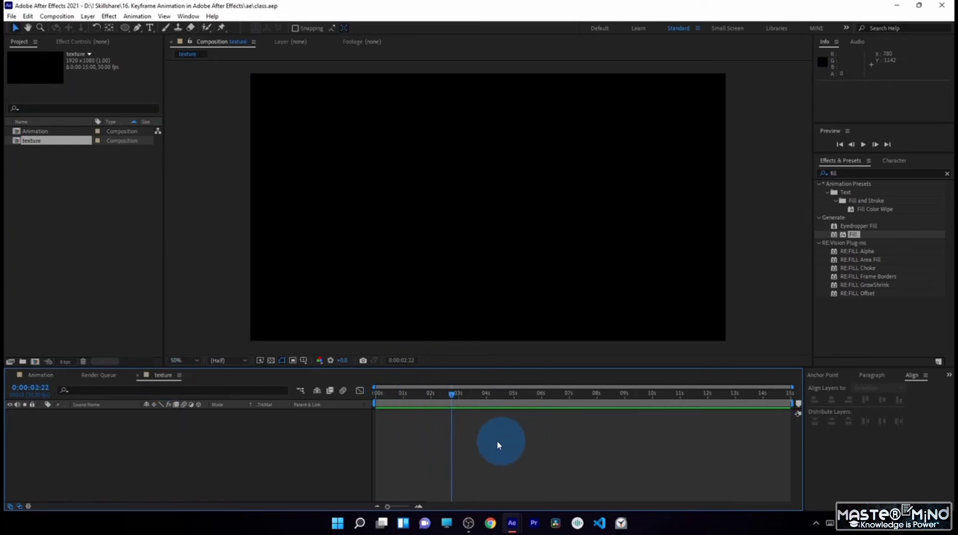
drag(125, 31, 170, 32)
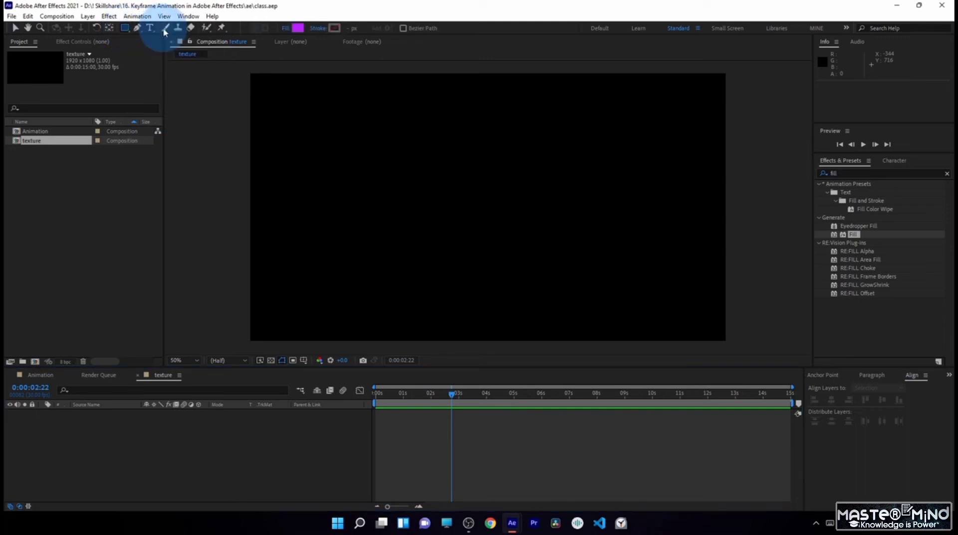
drag(215, 212, 762, 353)
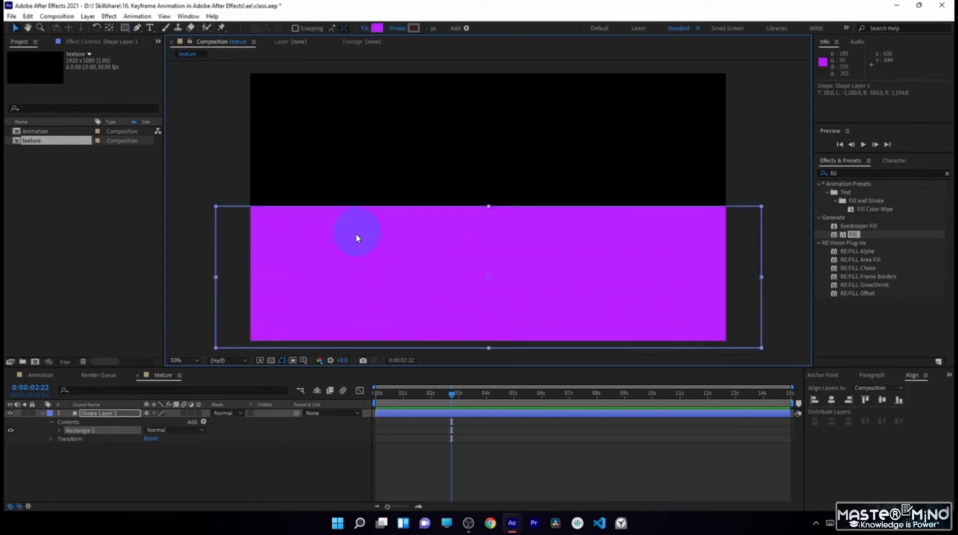
- Show the title/action safe guides and nudge the rectangle so its top edge lines up with the composition's vertical centre mark
click(303, 360)
click(347, 376)
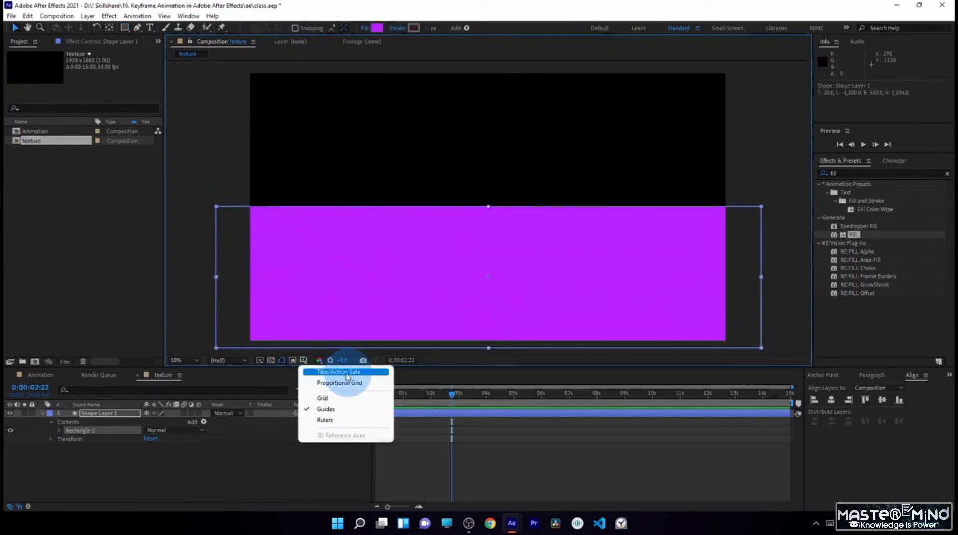
click(350, 376)
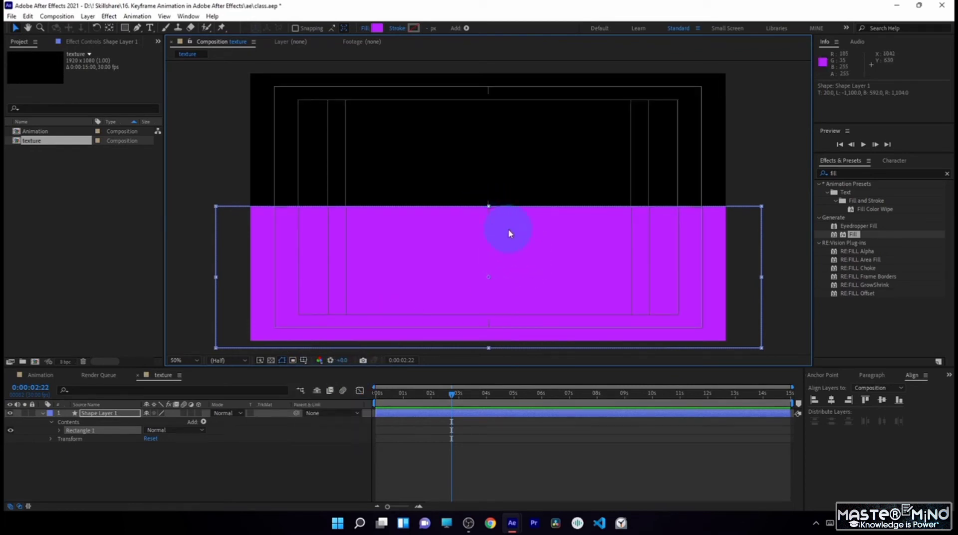
drag(508, 230, 508, 230)
scroll(485, 212, up, 2)
shift+click(532, 267)
drag(531, 276, 528, 255)
scroll(529, 253, down, 2)
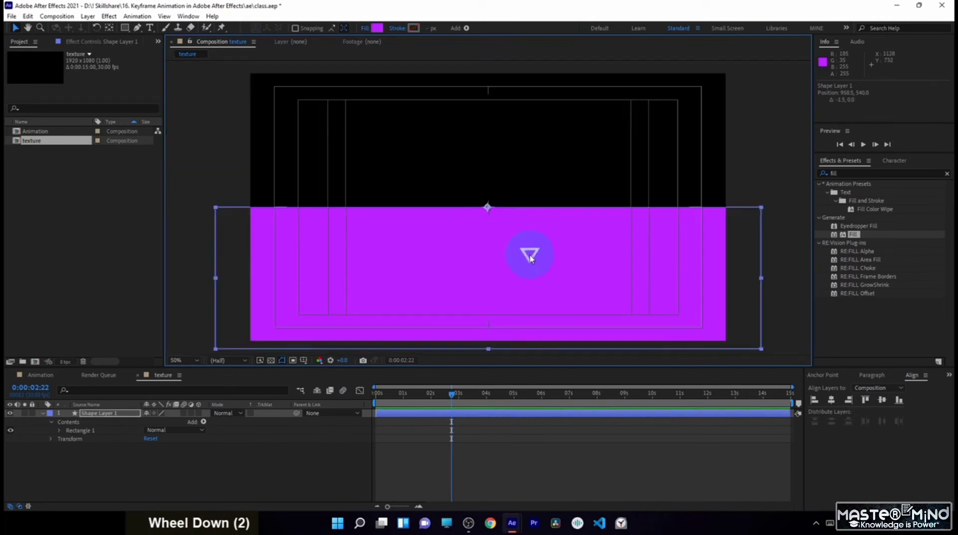
- Change the lower rectangle's fill to a light orange and rename its layer "bottom"
click(378, 28)
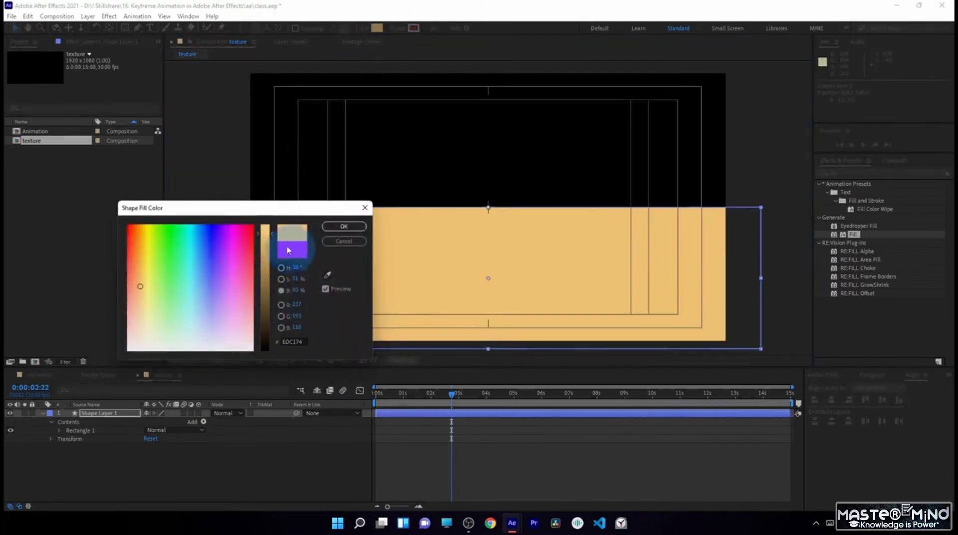
click(351, 227)
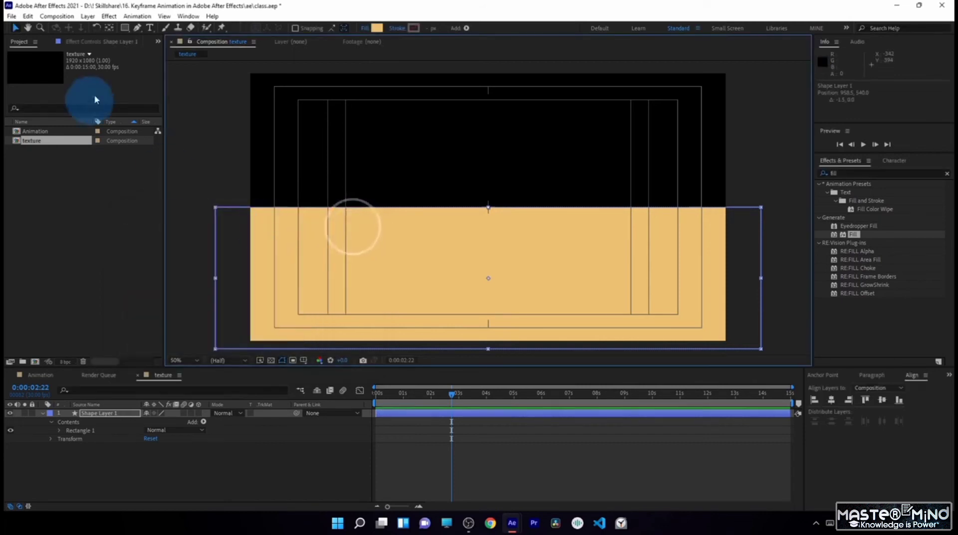
click(124, 27)
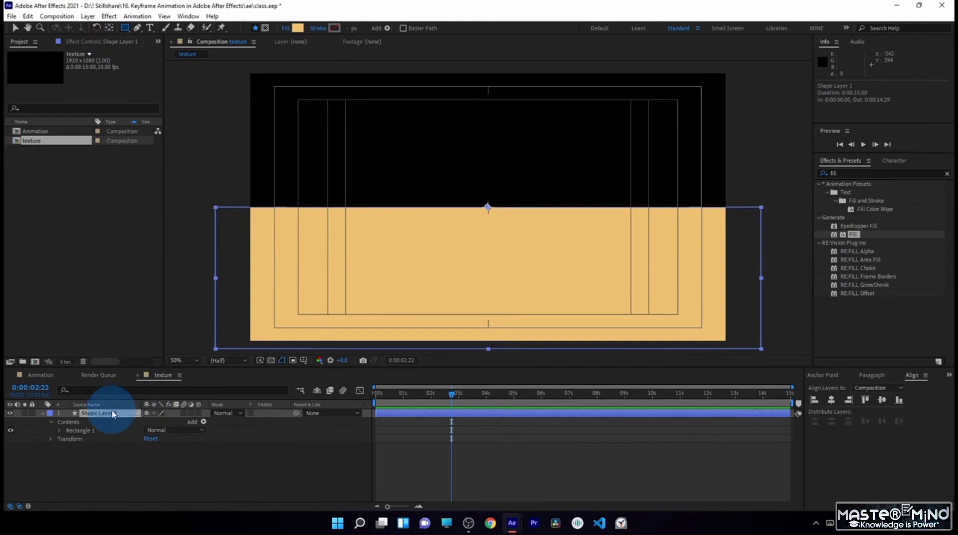
key(Return)
text(b)
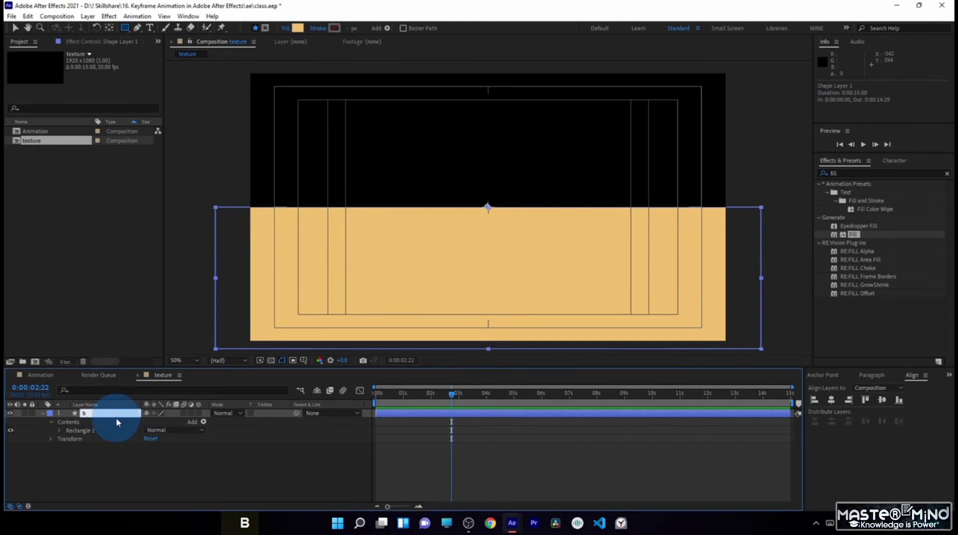
text(o)
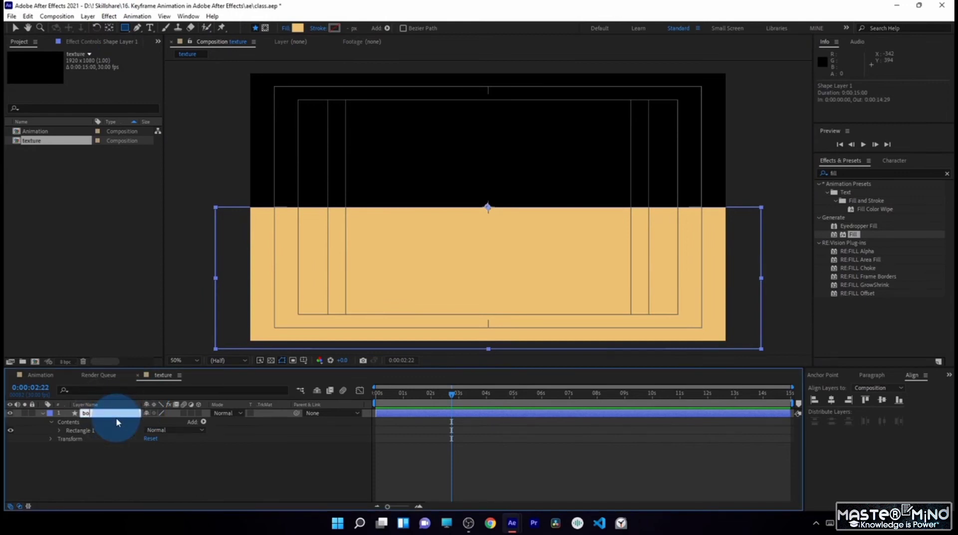
text(ttom)
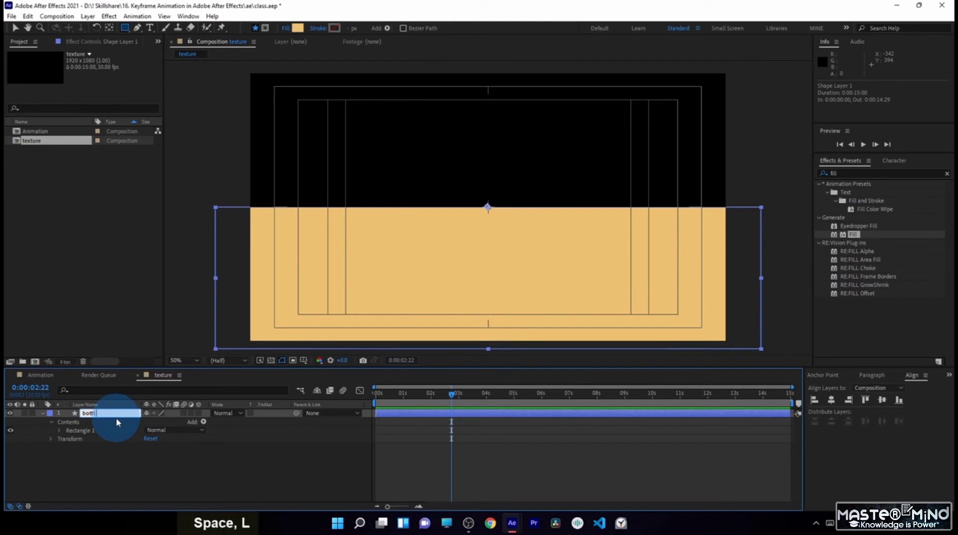
key(Return)
click(178, 481)
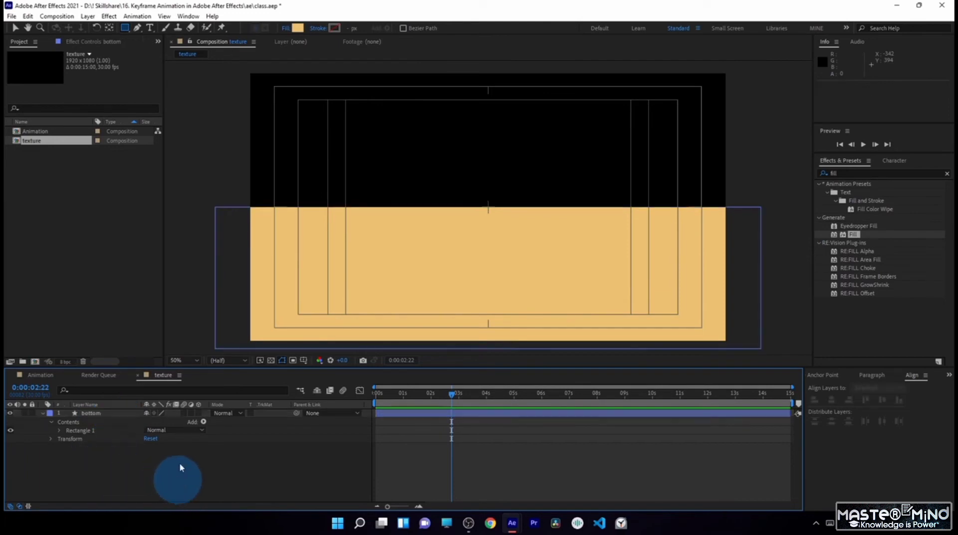
- Draw a second rectangle over the upper-left quarter, ending at the horizontal centre mark, and rename its layer "left"
click(125, 27)
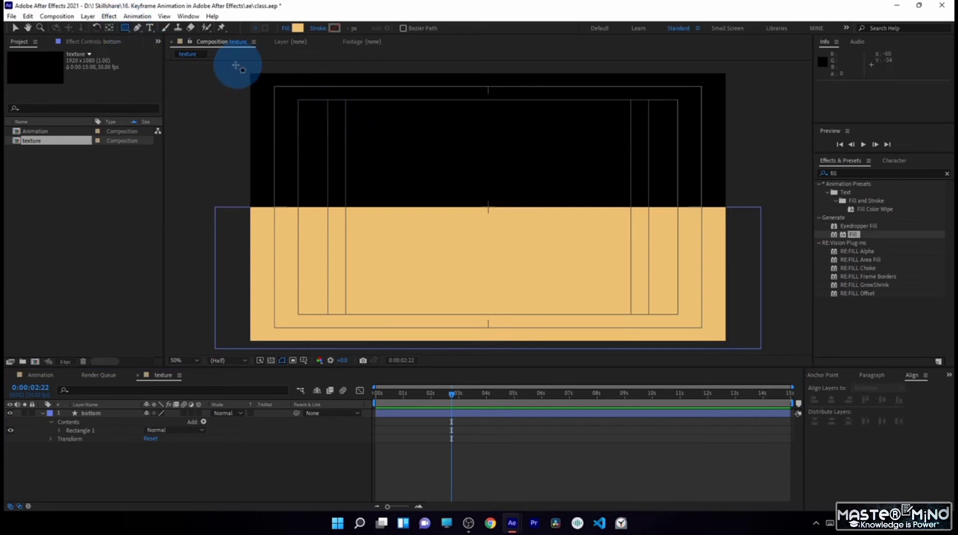
drag(236, 65, 490, 223)
mouse_move(487, 223)
mouse_down()
mouse_move(479, 224)
mouse_move(489, 203)
mouse_move(489, 226)
mouse_up()
click(97, 413)
key(Return)
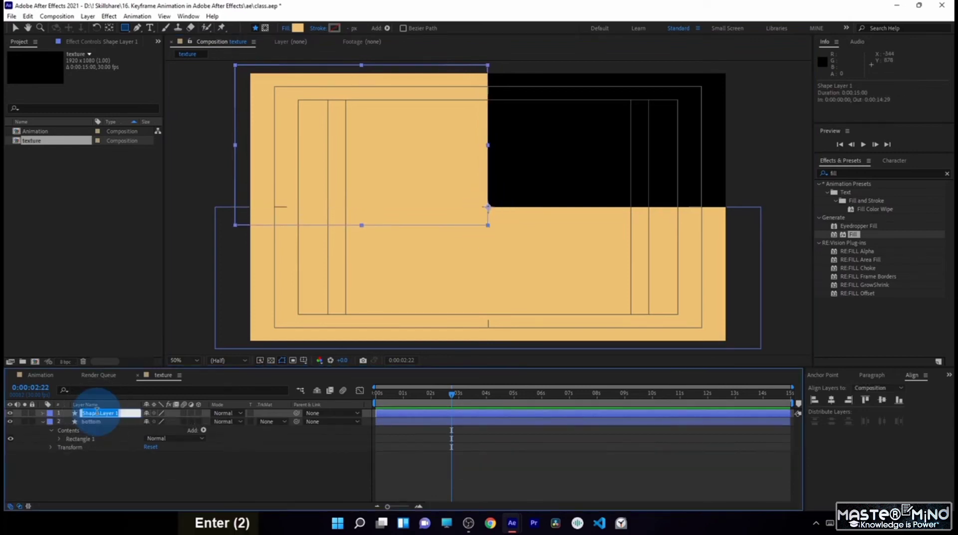
text(le)
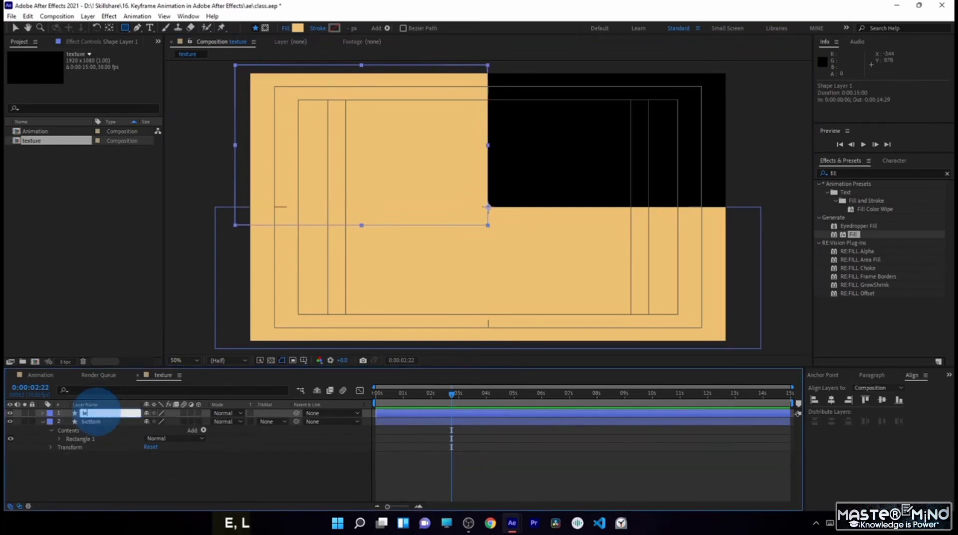
text(ft)
- Set the left rectangle's fill to orange, ED7C3E
click(298, 28)
click(136, 260)
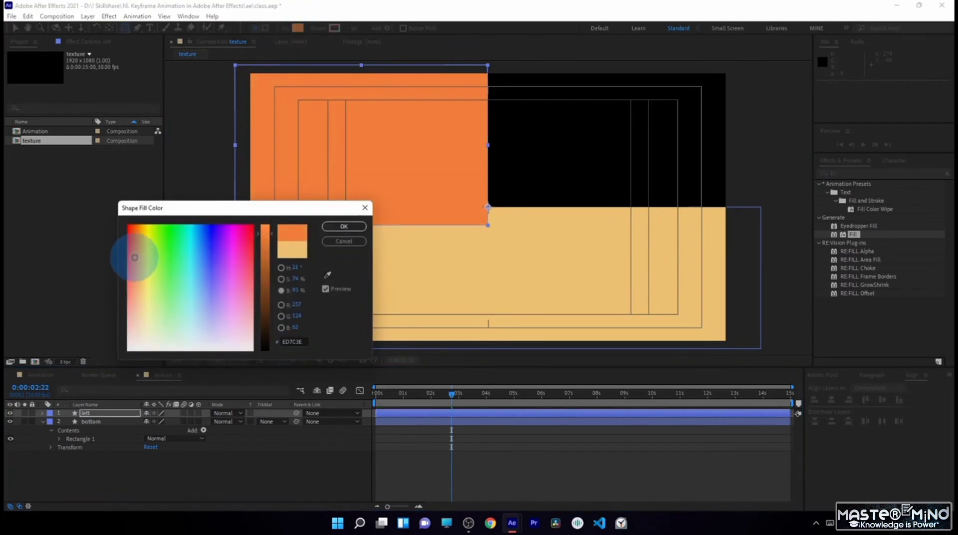
click(344, 226)
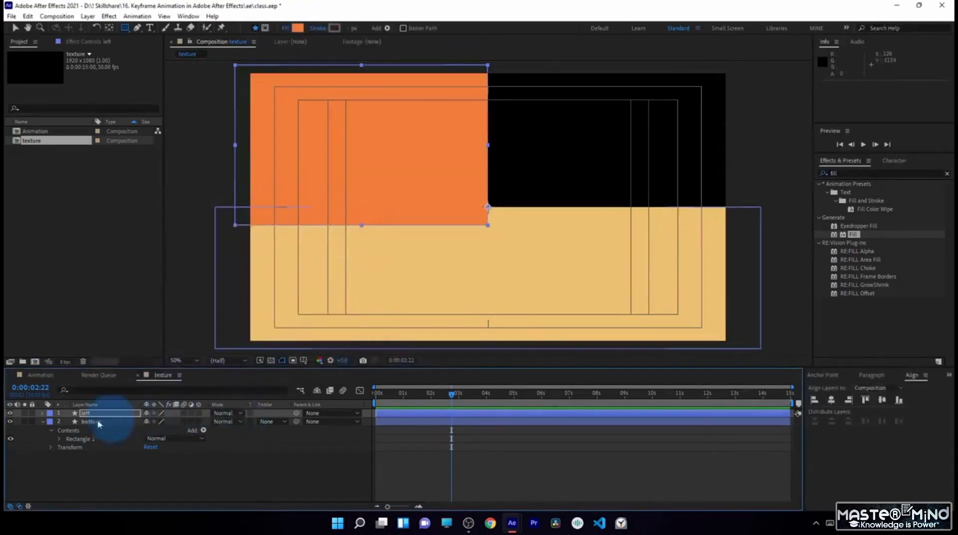
- Collapse the bottom layer's properties and move the left layer beneath the bottom layer
click(42, 425)
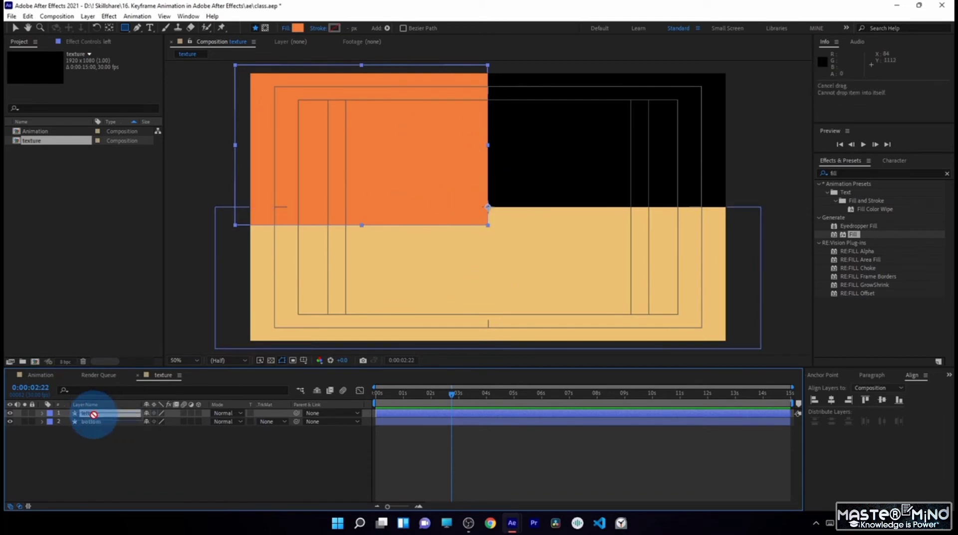
drag(94, 415, 93, 435)
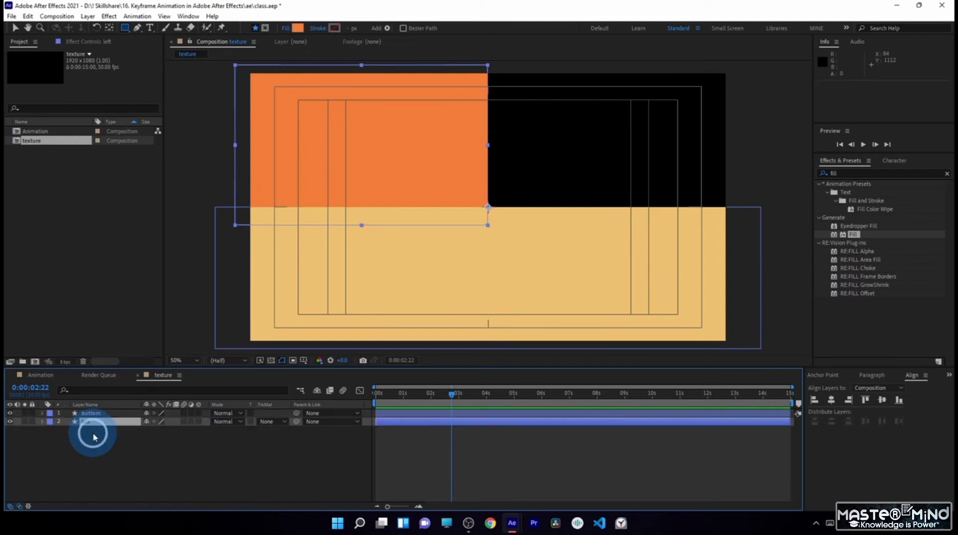
click(97, 414)
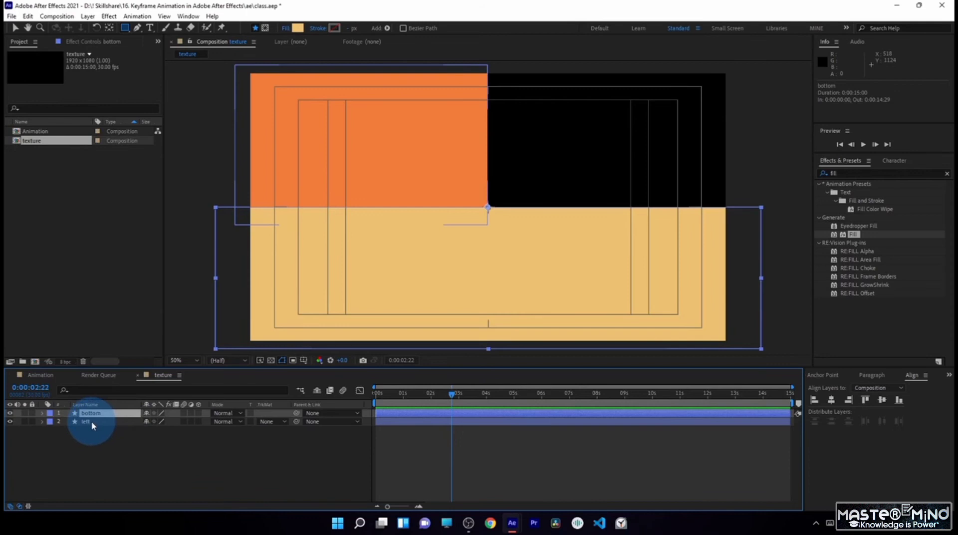
click(121, 457)
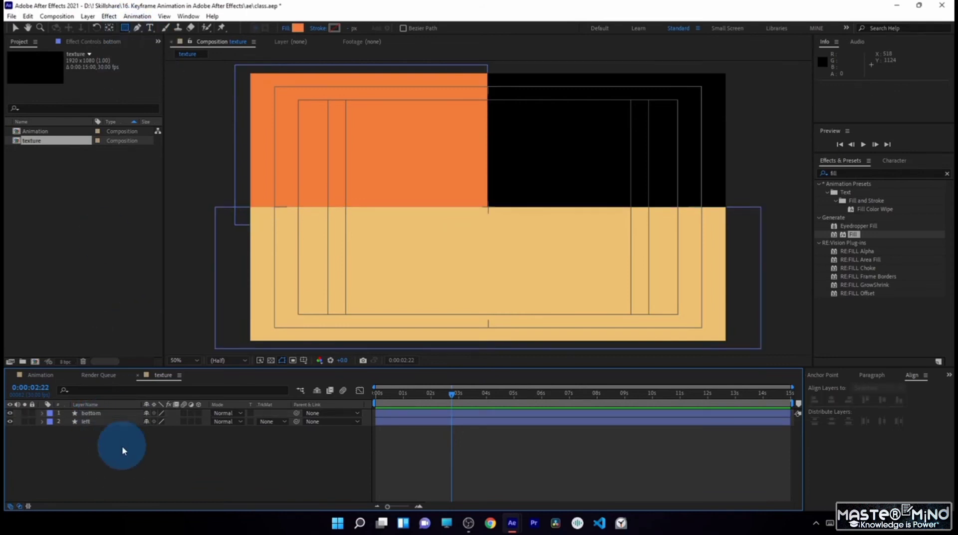
- Draw a rectangle of about 1270 x 650 px over the upper-right quarter on a new layer and fill it with pale yellow, EDDE98
click(121, 475)
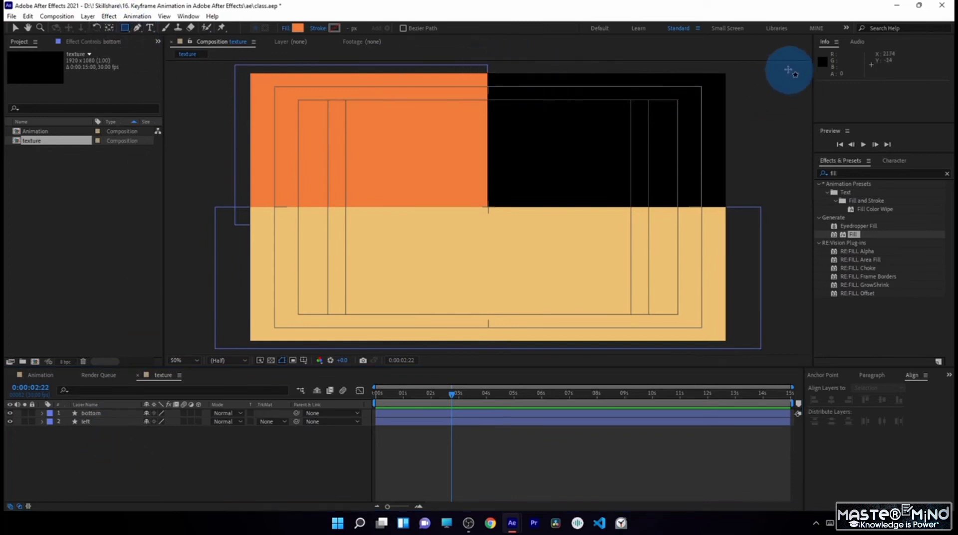
drag(785, 64, 471, 226)
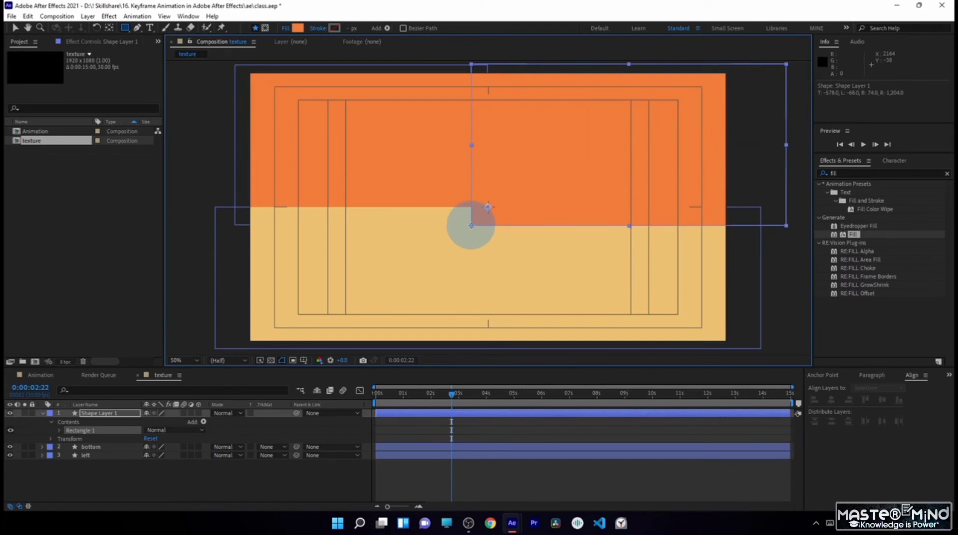
click(298, 28)
drag(142, 295, 145, 305)
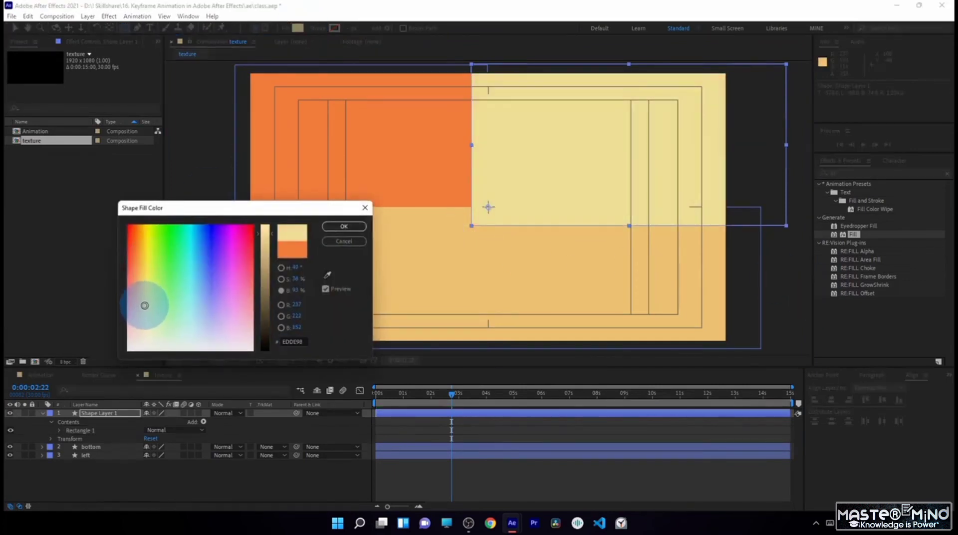
click(340, 226)
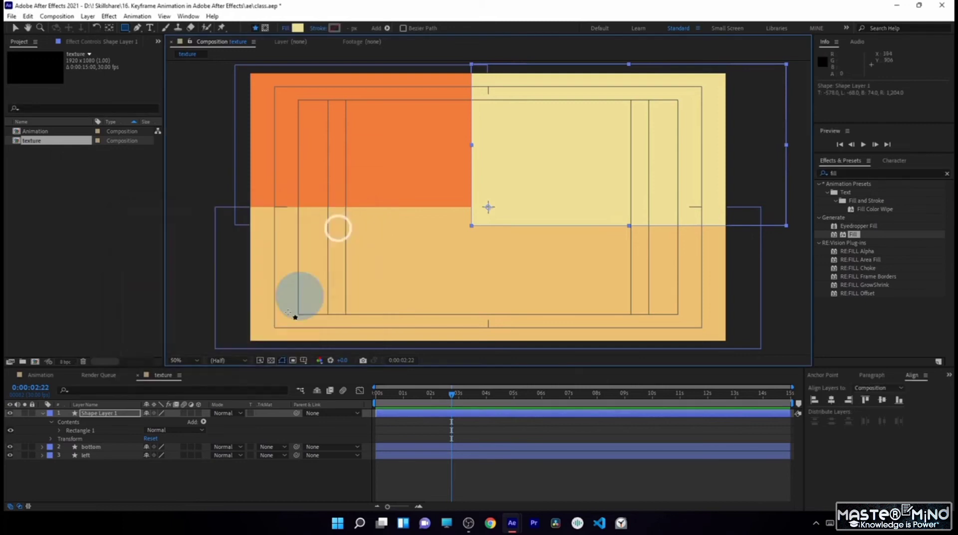
- Move the pale yellow rectangle's layer beneath the left layer and rename it "right"
drag(116, 414, 105, 473)
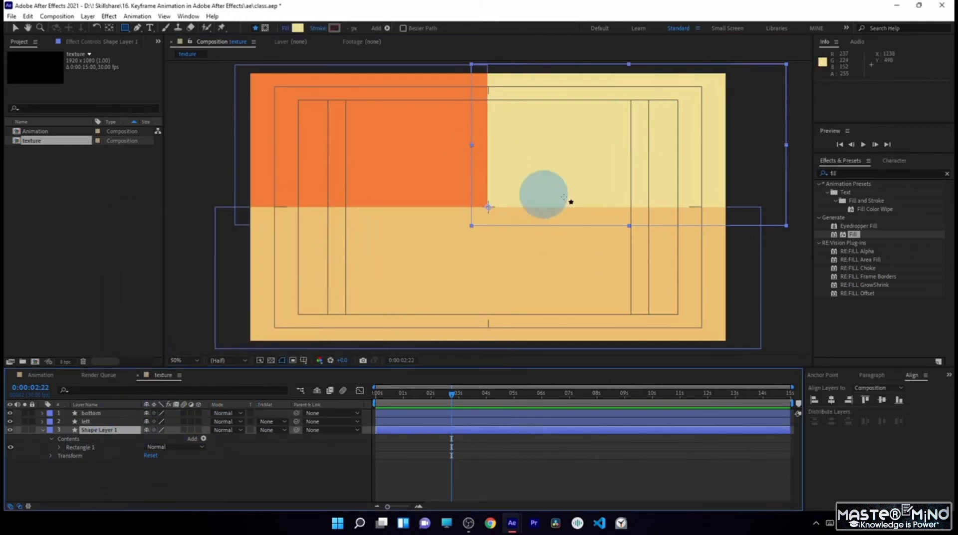
key(Return)
key(Return)
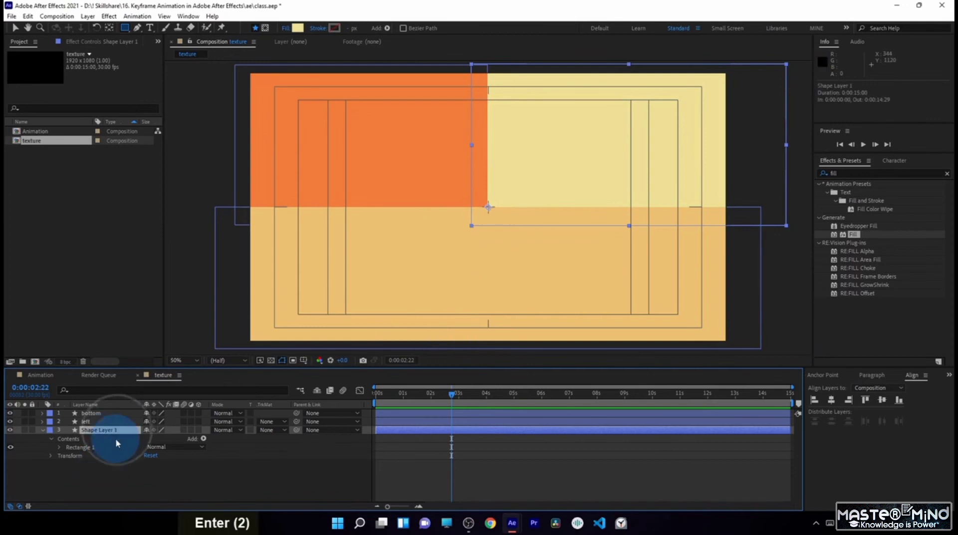
text(right)
key(Return)
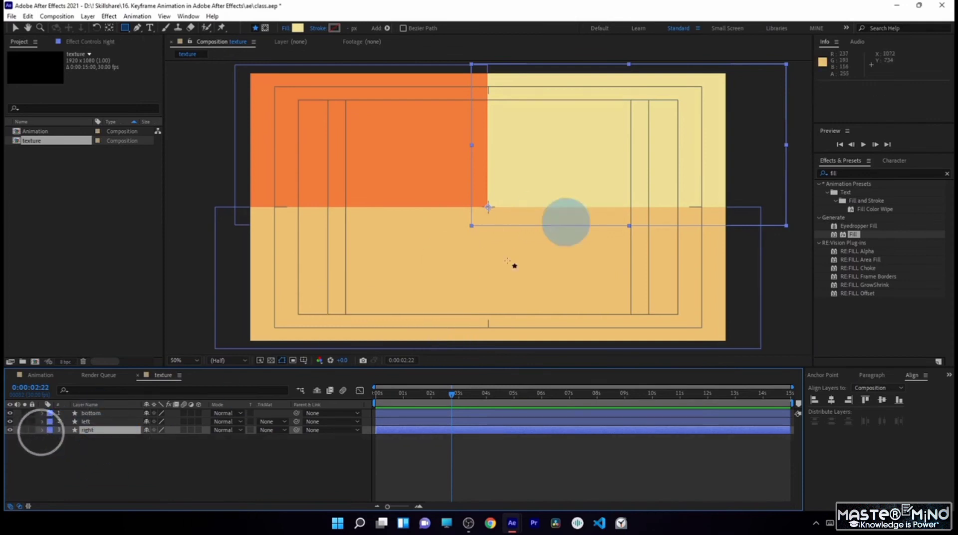
- Return to the start of the Animation composition and add the texture composition as its top layer
click(14, 28)
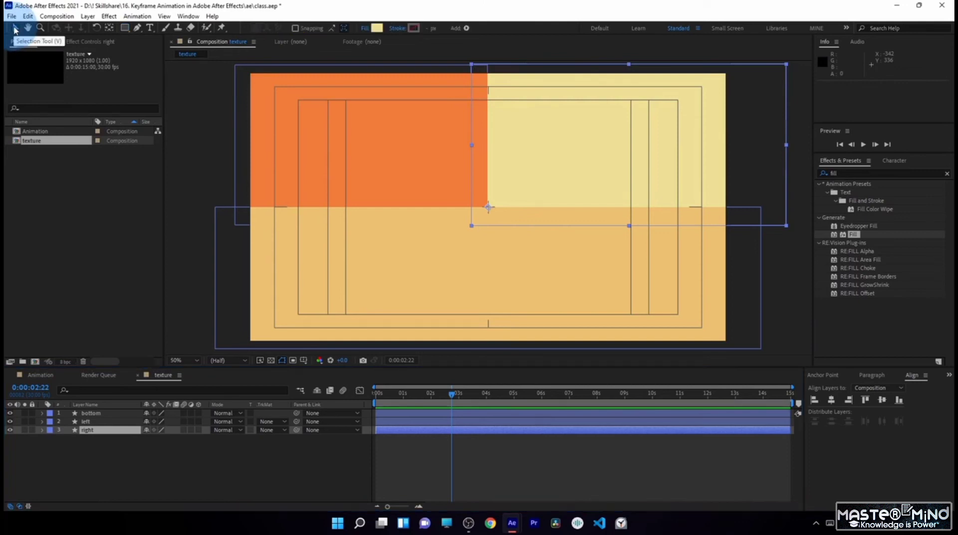
click(45, 378)
drag(442, 395, 324, 395)
drag(51, 143, 93, 415)
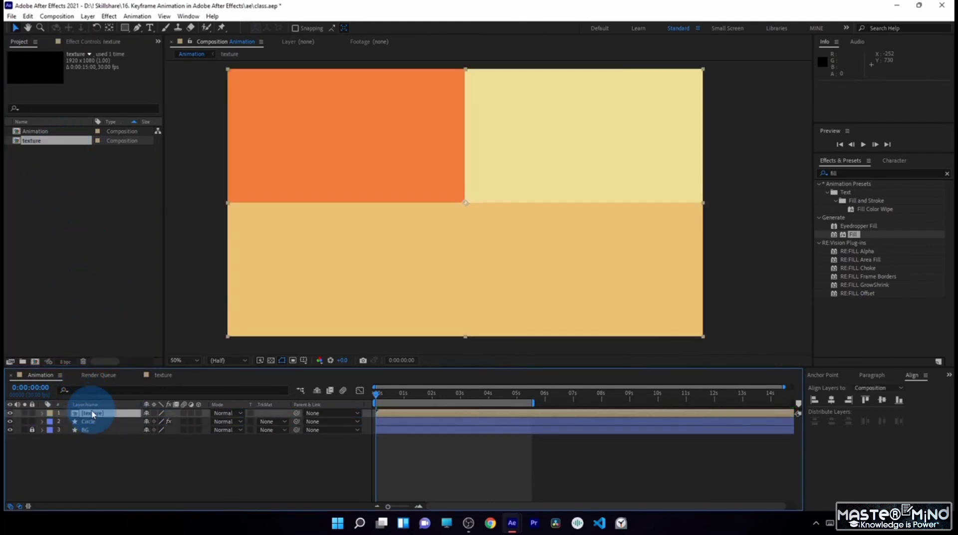
- Apply the CC Sphere effect to the texture layer in the Animation composition
drag(842, 170, 100, 413)
text(cc sphere)
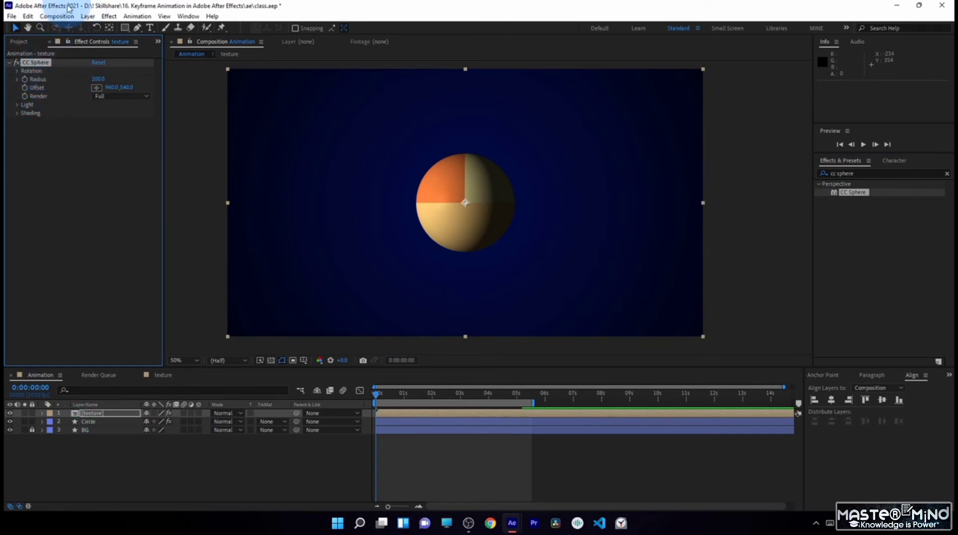
- Save the project and set the Diffuse and Specular shading of the texture layer's CC Sphere to 0
click(11, 16)
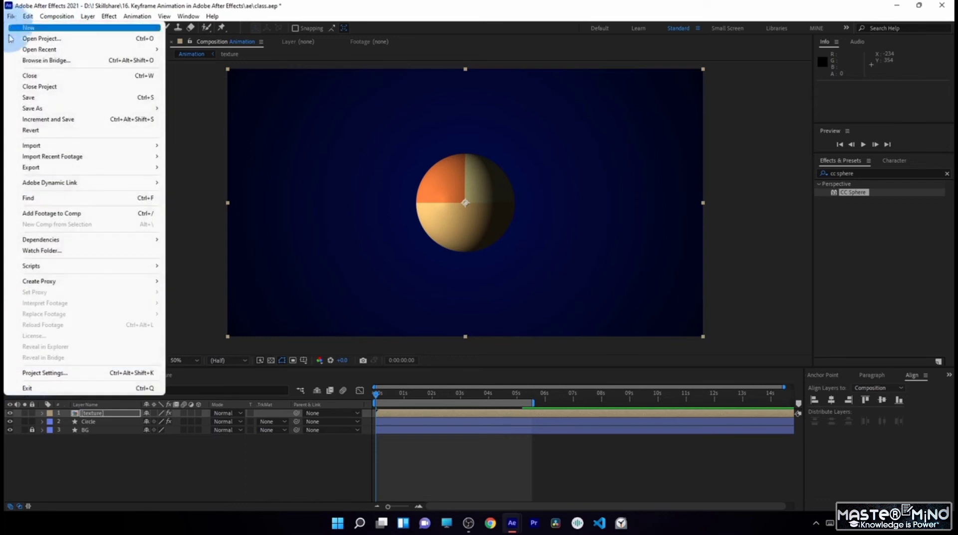
click(30, 99)
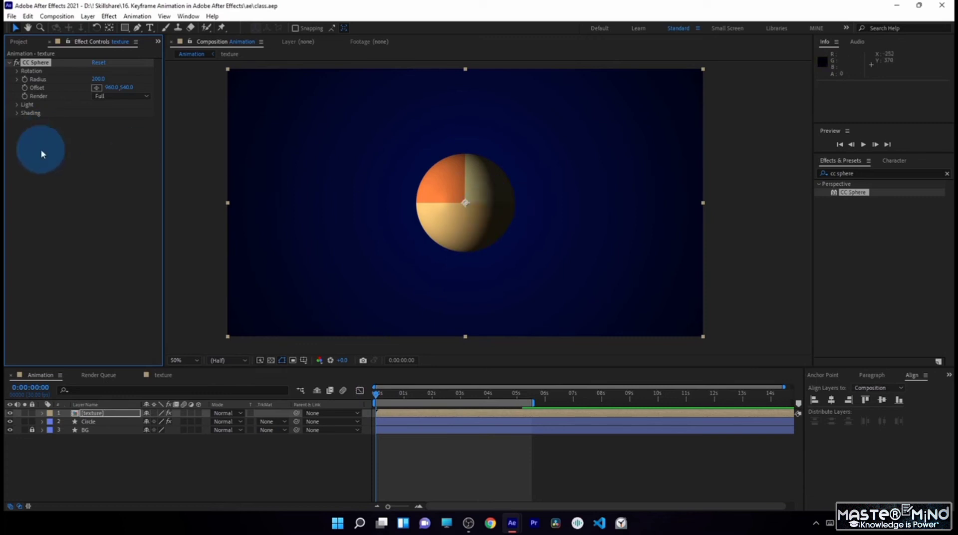
click(17, 114)
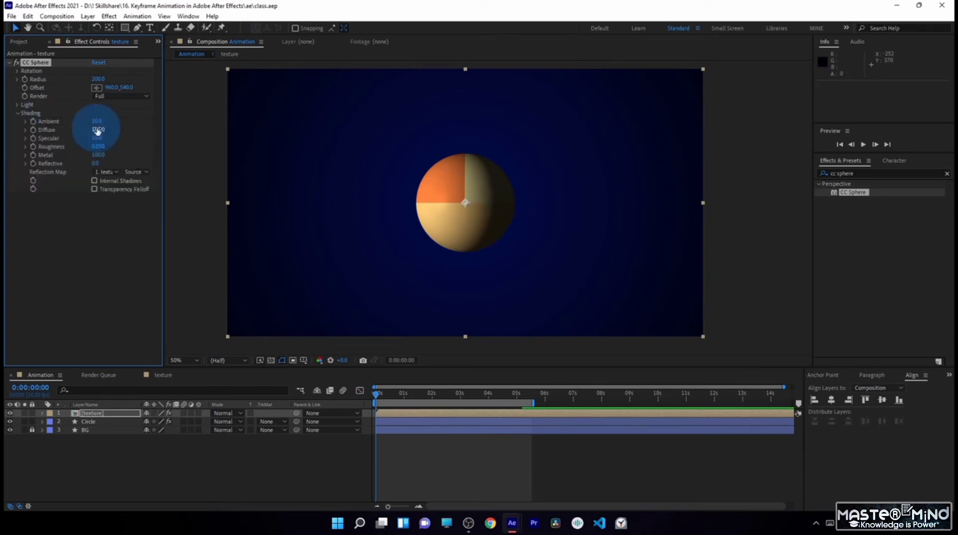
text(0)
key(Return)
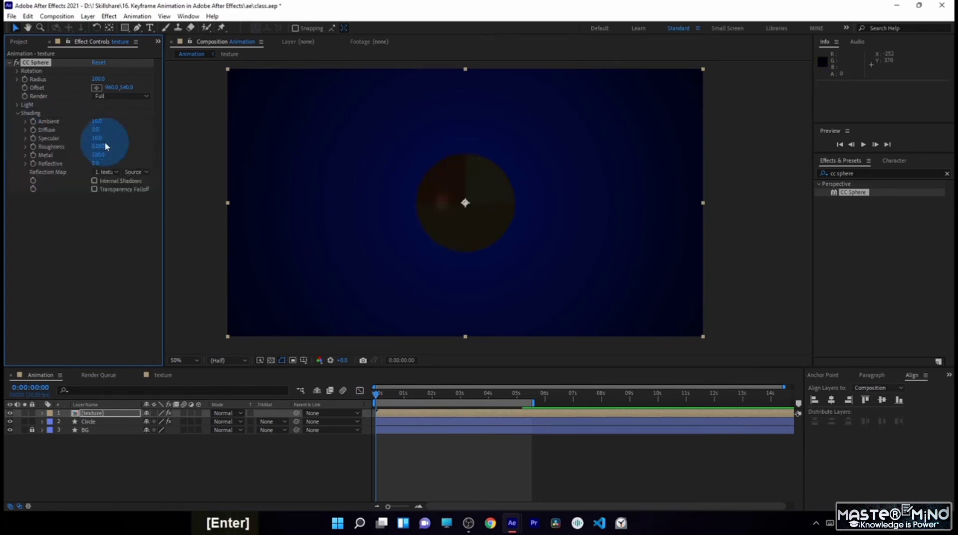
click(98, 138)
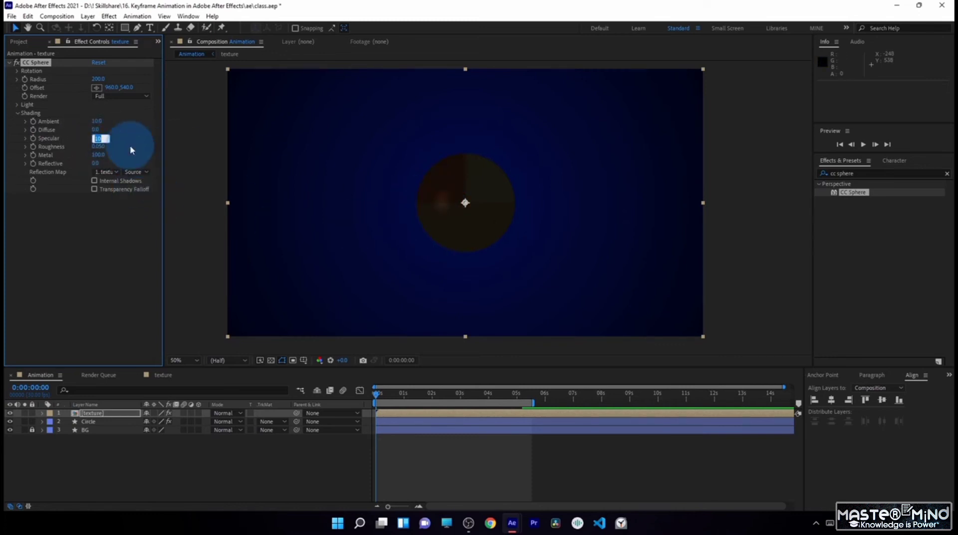
text(0)
key(Return)
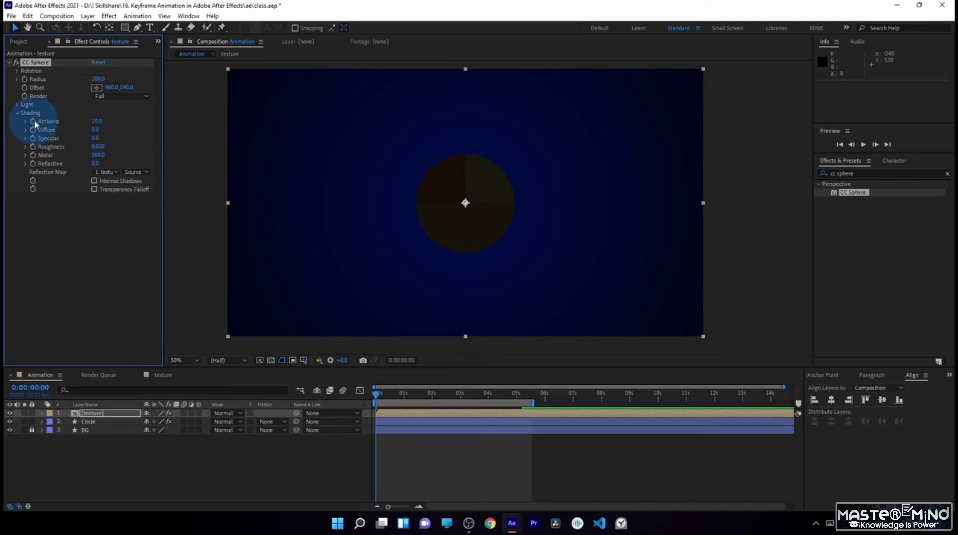
- Set the CC Sphere's Ambient shading to 100 and save the project
click(97, 121)
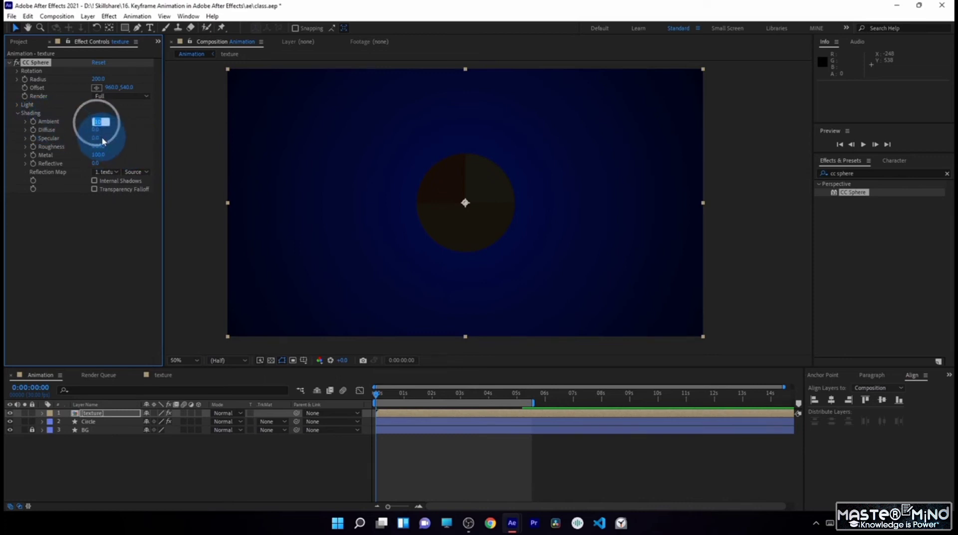
text(100)
key(Return)
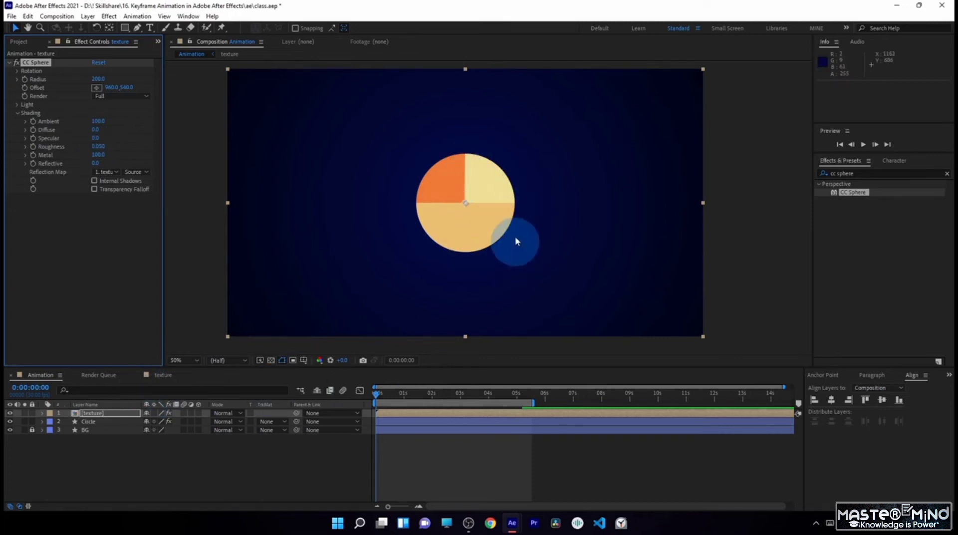
click(274, 449)
click(385, 413)
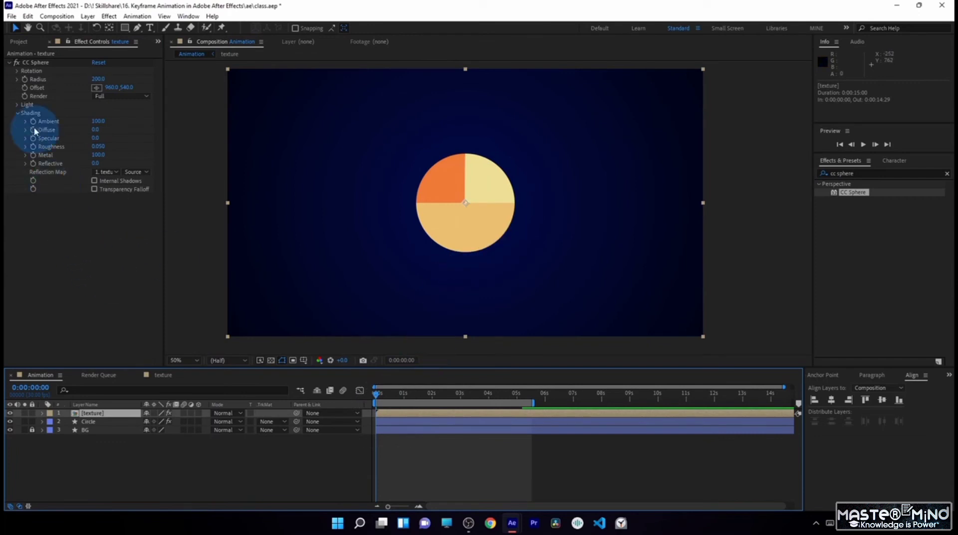
click(19, 116)
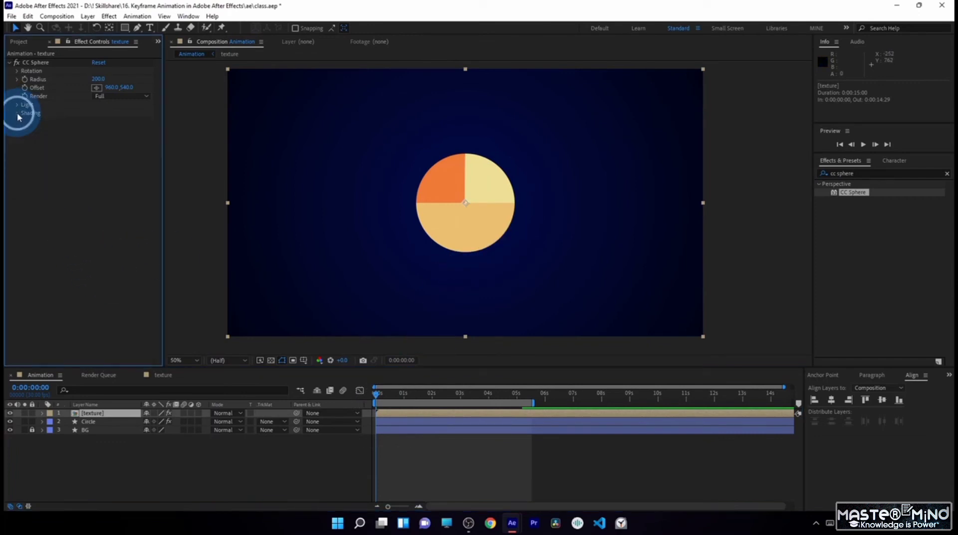
click(11, 16)
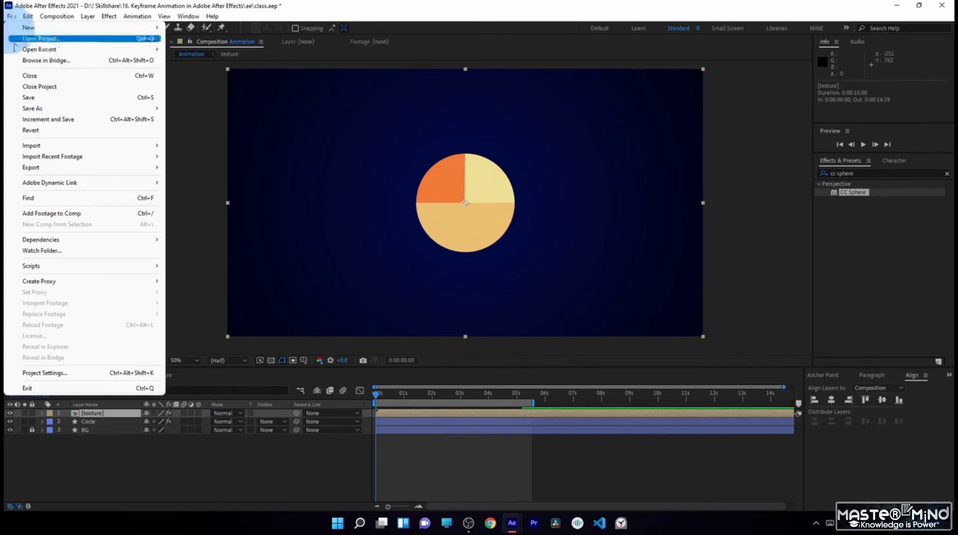
click(32, 98)
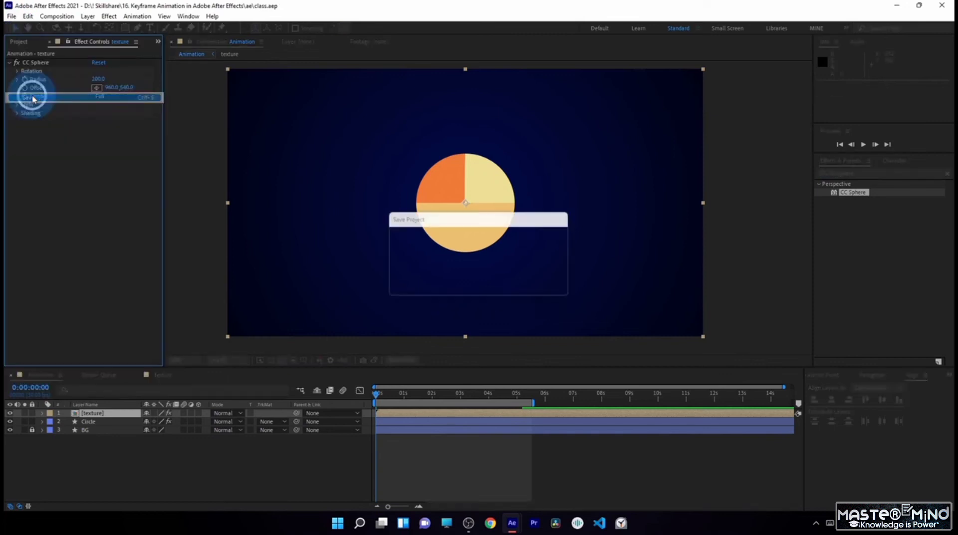
- Try out the CC Sphere's Rotation X and Rotation Y values and undo the changes
click(19, 73)
click(112, 110)
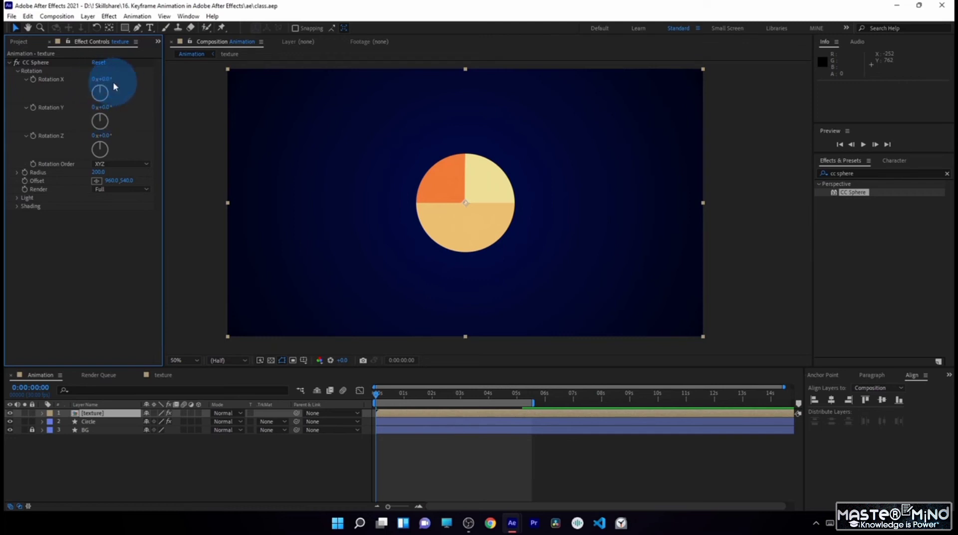
drag(108, 81, 120, 133)
key(ctrl+z)
key(ctrl+z)
key(ctrl+z)
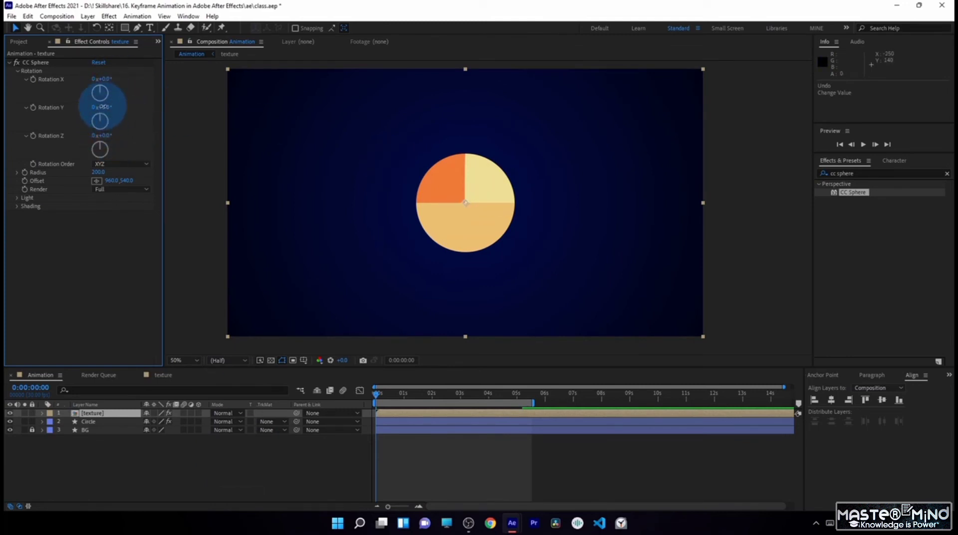
mouse_move(103, 106)
mouse_down()
mouse_move(128, 107)
mouse_move(100, 113)
mouse_up()
key(ctrl+z)
key(ctrl+z)
key(ctrl+z)
key(ctrl+z)
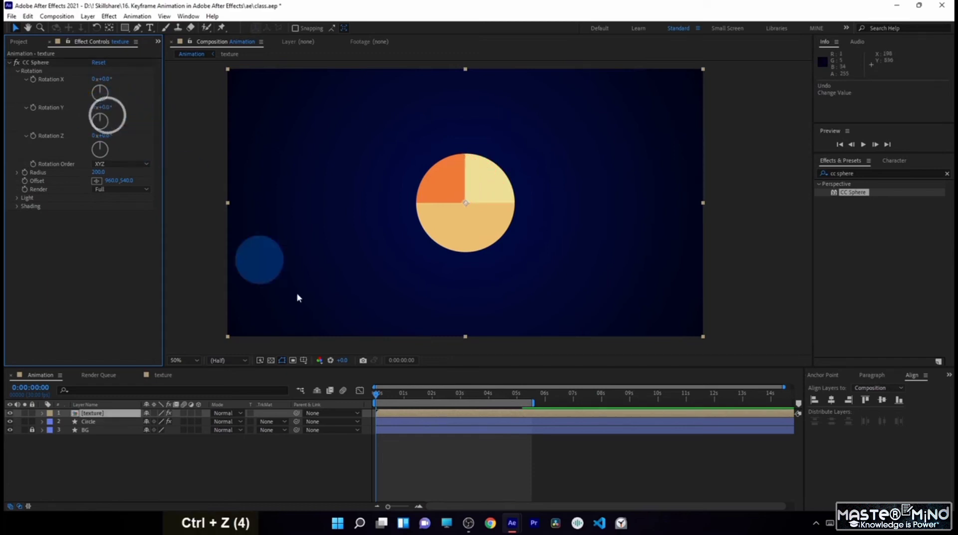
- Save the project and scale the texture layer down to 38% so the ball fits inside the cyan ring
click(101, 414)
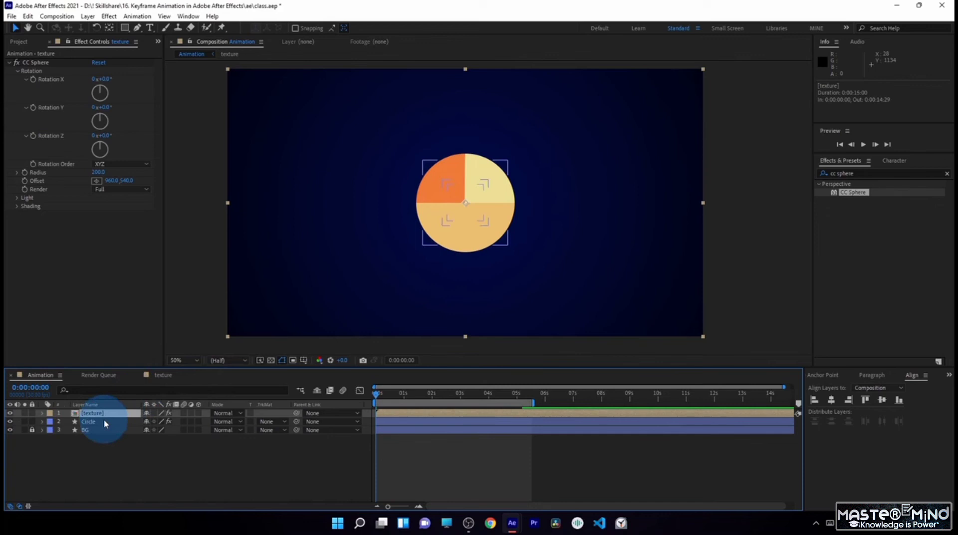
key(ctrl+s)
click(123, 415)
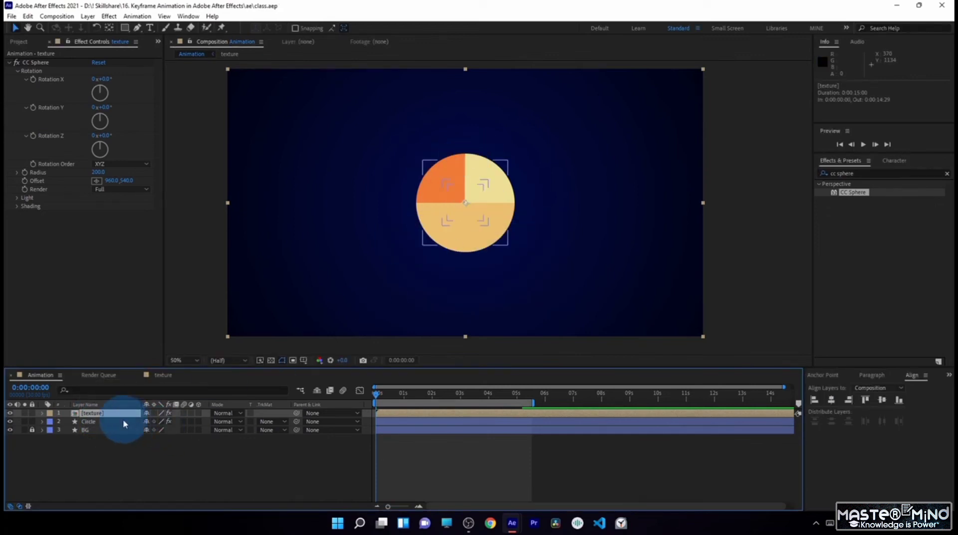
key(s)
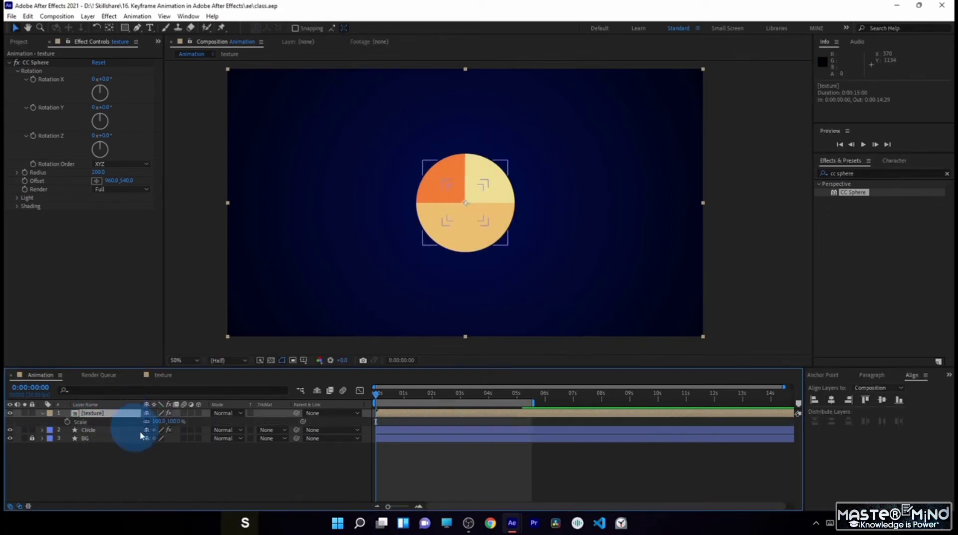
drag(160, 422, 132, 424)
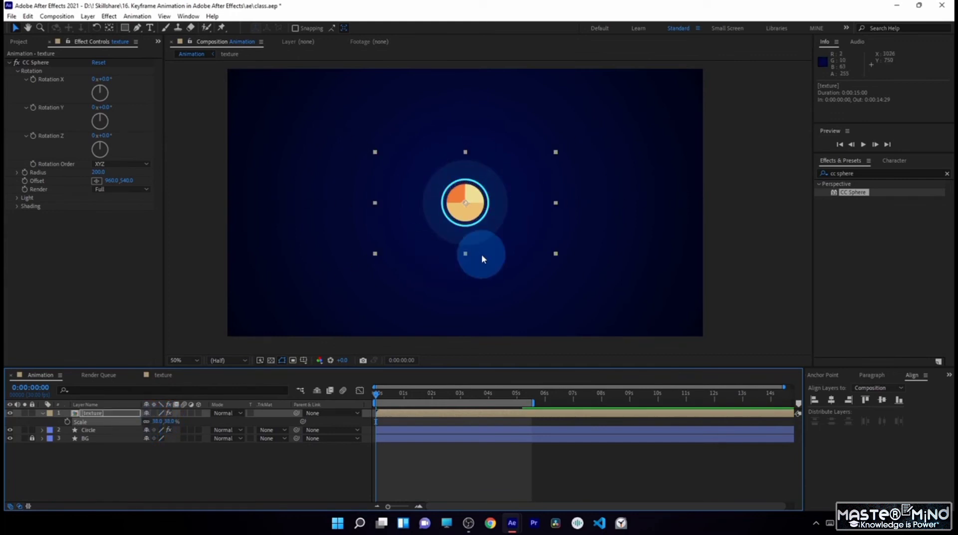
scroll(481, 253, up, 2)
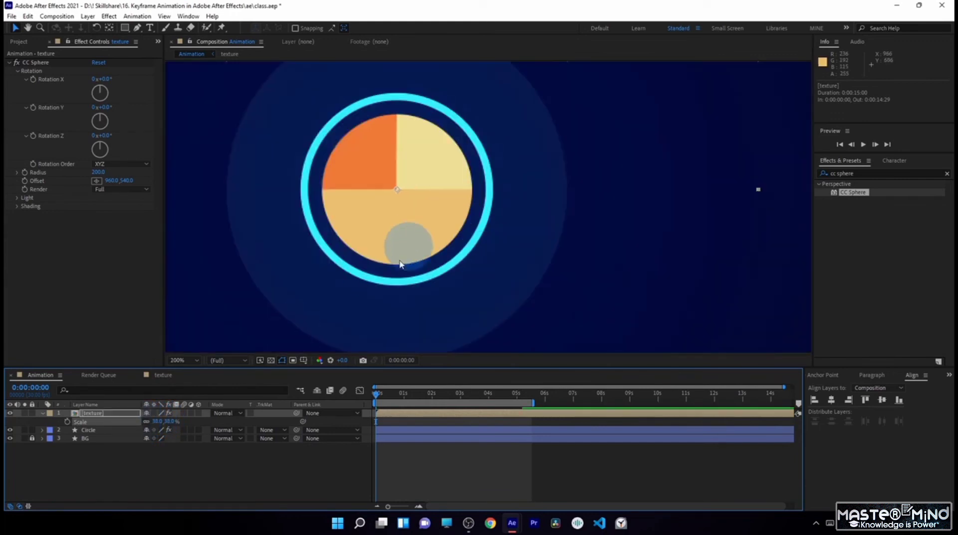
drag(157, 422, 157, 421)
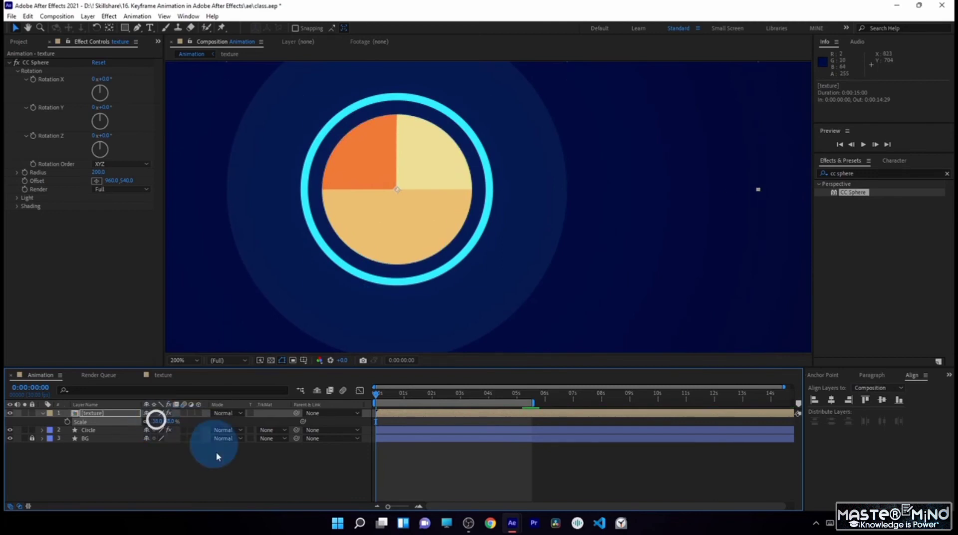
click(173, 477)
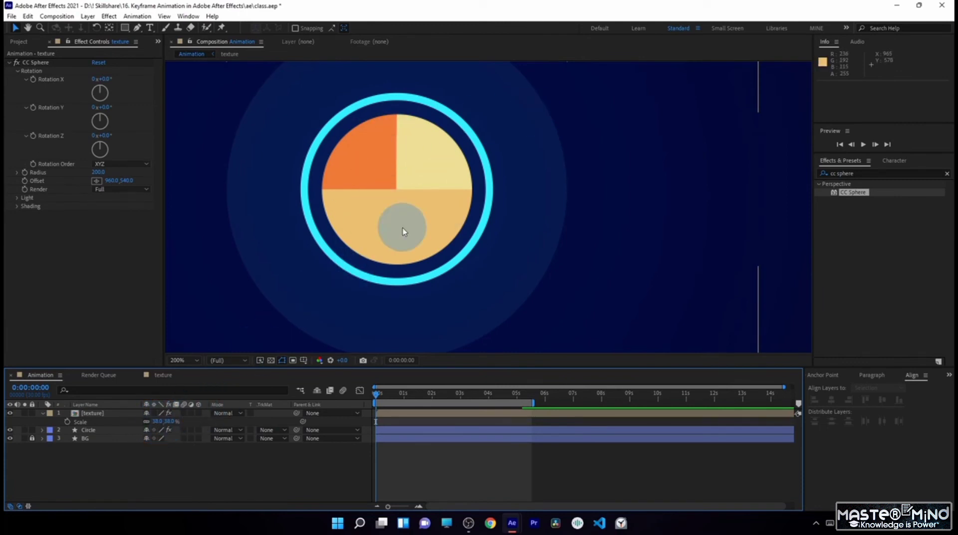
scroll(403, 232, down, 2)
drag(957, 50, 957, 15)
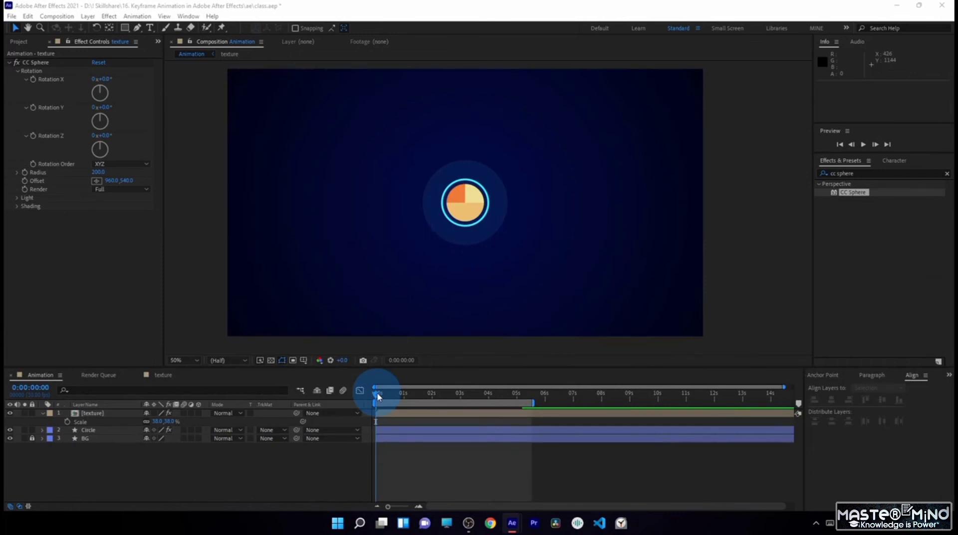
- Parent the texture layer to the Circle layer and scrub through the timeline to check the ball's movement
drag(378, 396, 359, 414)
click(476, 397)
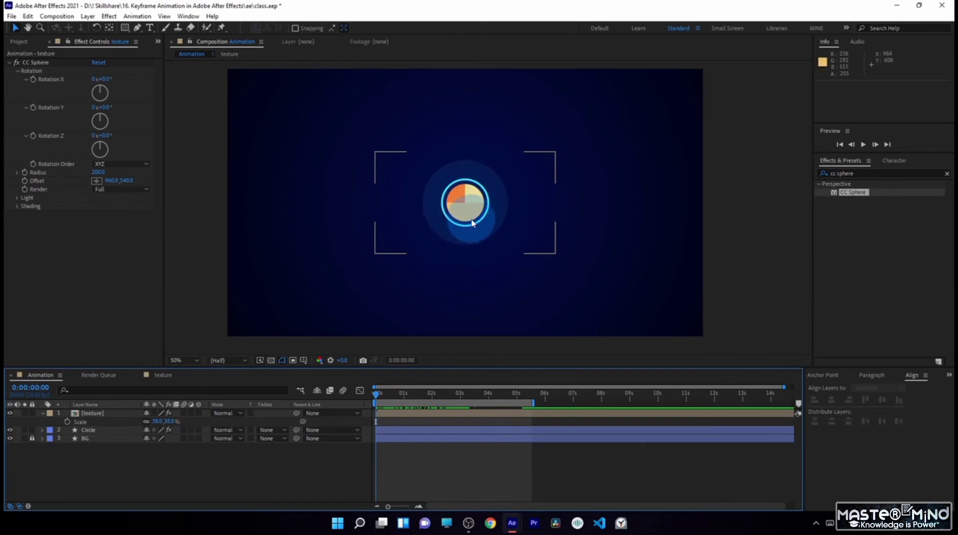
click(43, 412)
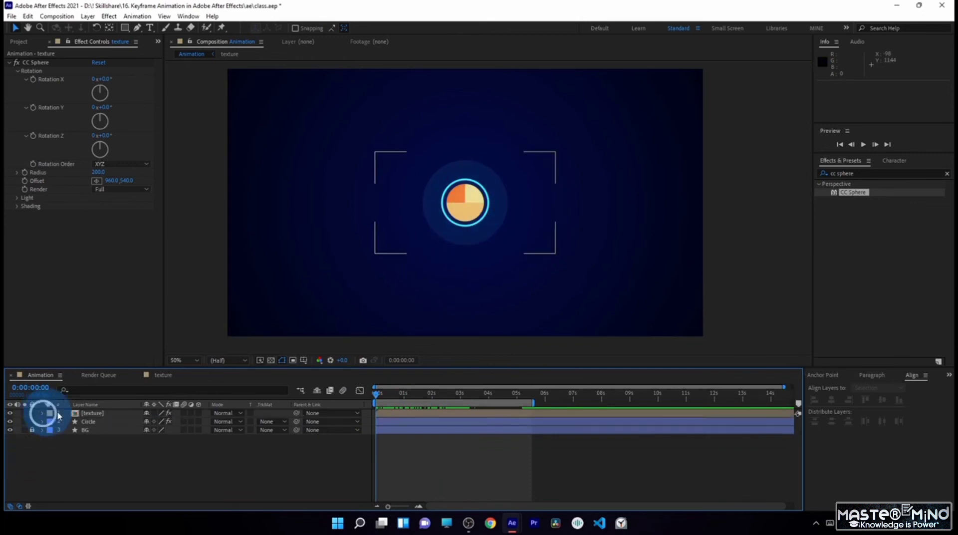
click(94, 414)
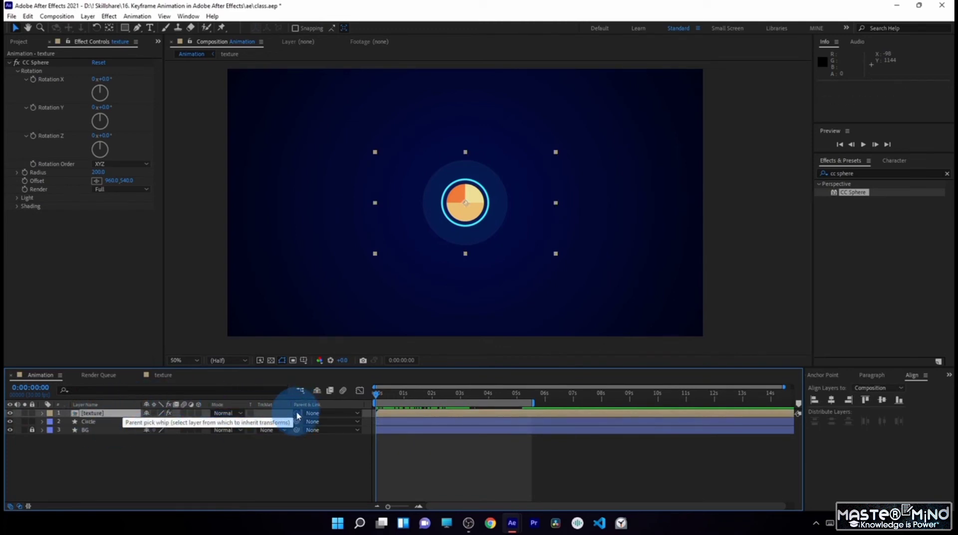
drag(297, 414, 90, 423)
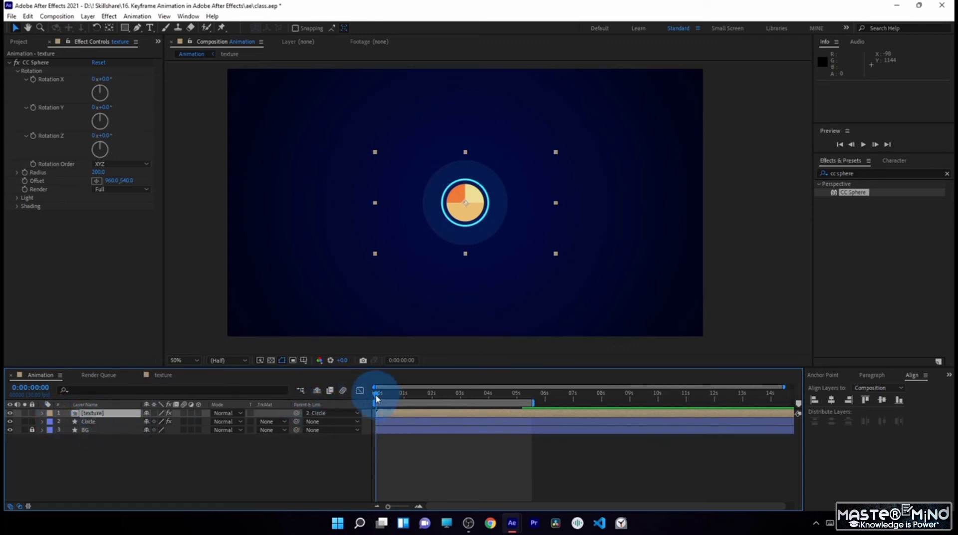
mouse_move(379, 398)
mouse_down()
mouse_move(489, 404)
mouse_move(376, 405)
mouse_up()
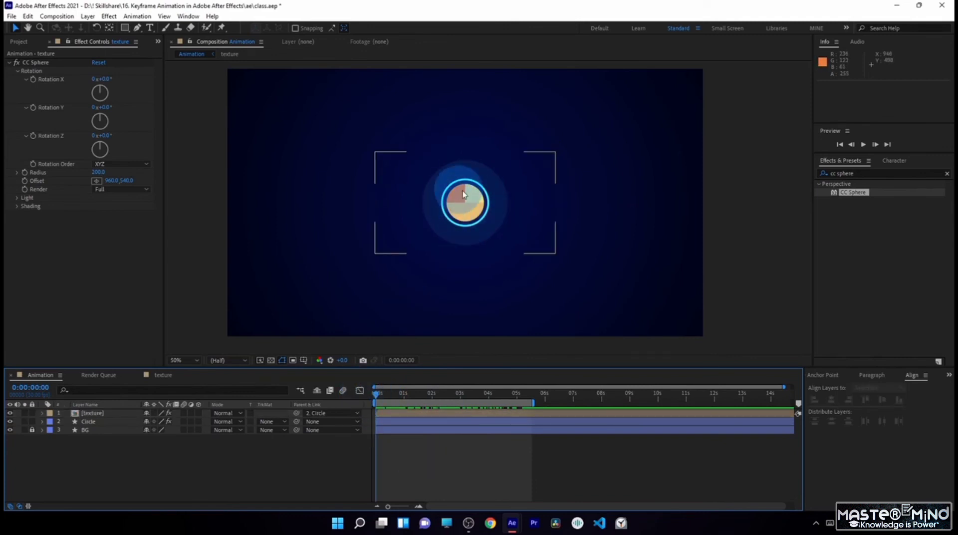
- Try changing the texture layer's CC Sphere Rotation X and set it back to 0°
click(116, 414)
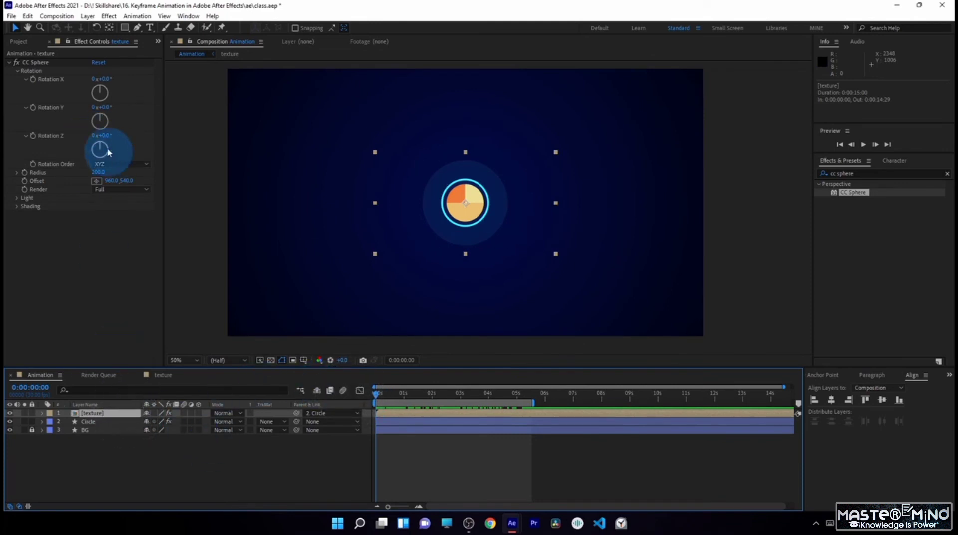
mouse_move(101, 79)
mouse_down()
mouse_move(112, 81)
mouse_move(100, 82)
mouse_up()
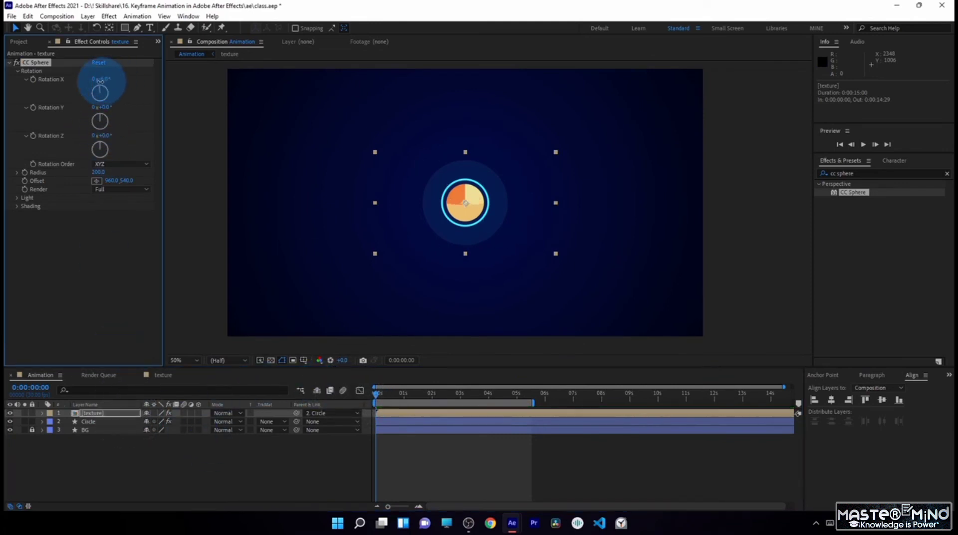
click(105, 79)
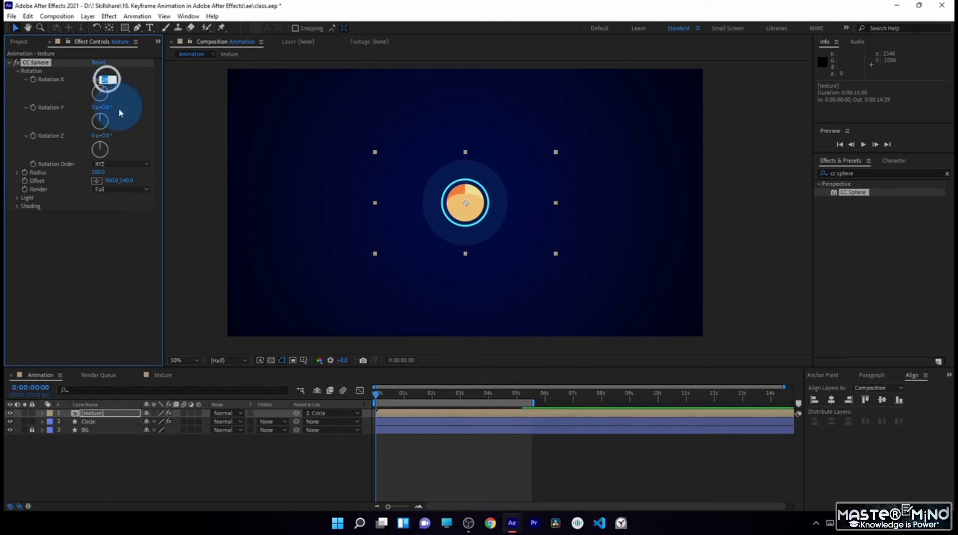
text(0)
key(Return)
- Add a CC Sphere Rotation X keyframe of 0° at the composition's start and reveal it in the timeline
click(374, 397)
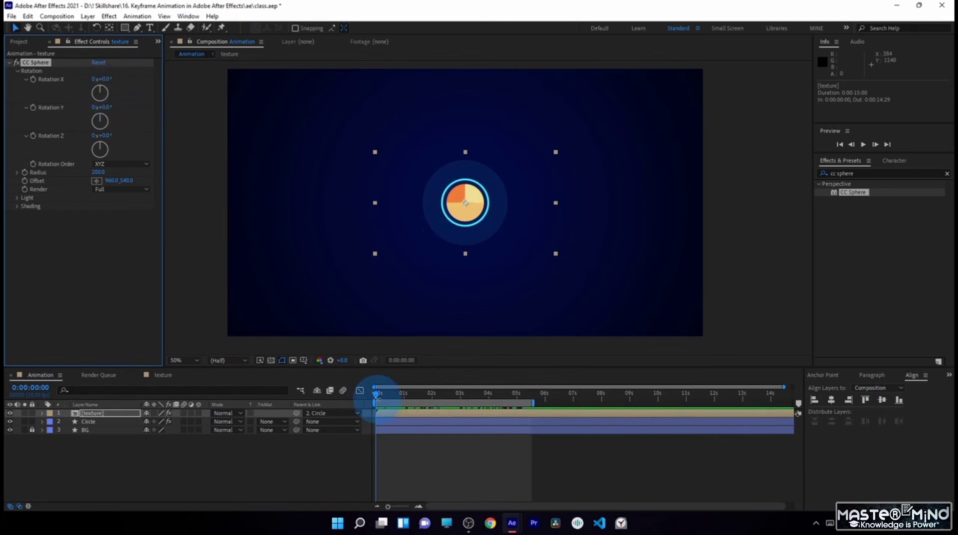
click(33, 80)
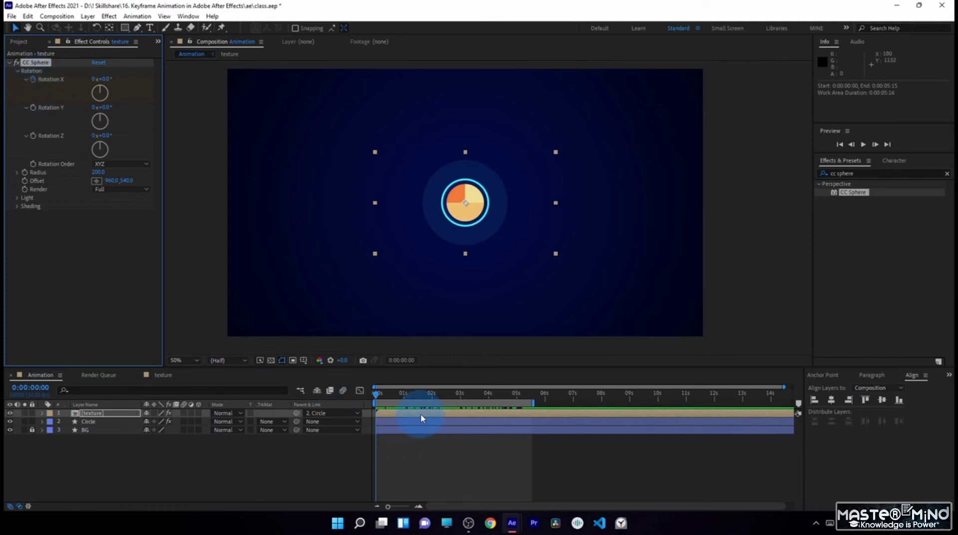
key(u)
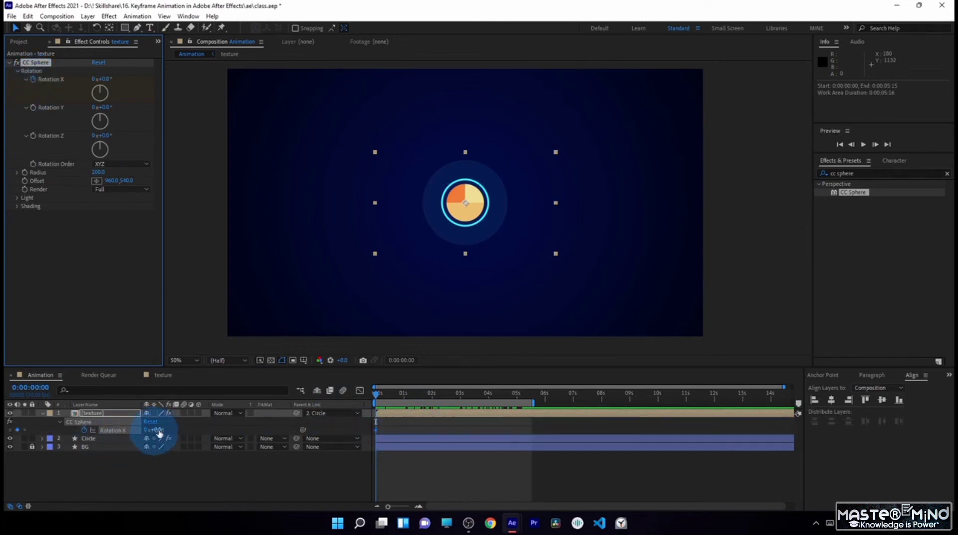
drag(382, 395, 370, 393)
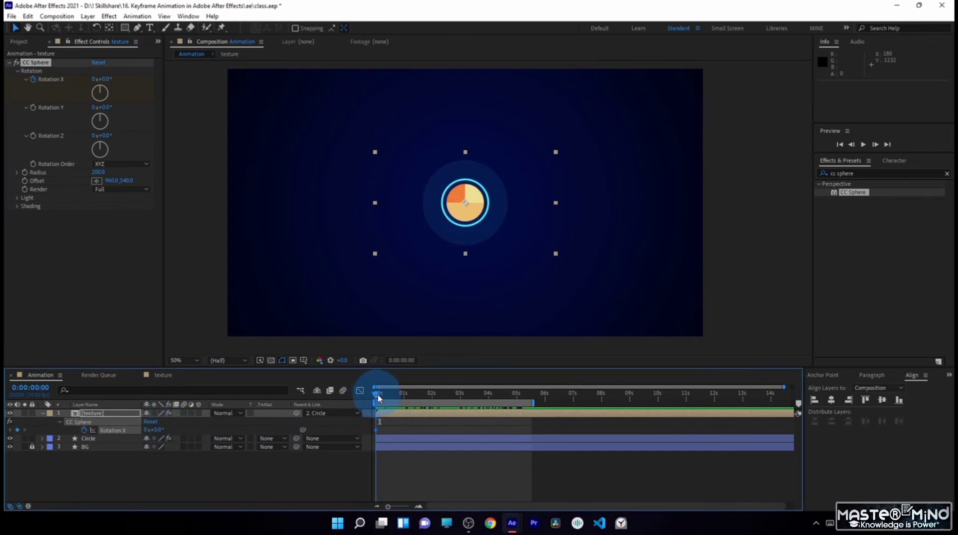
- Keyframe the texture layer's CC Sphere Rotation X at 43° on 0:00:00:04 and at 0° on 0:00:01:11, and scrub through the result
drag(378, 396, 383, 399)
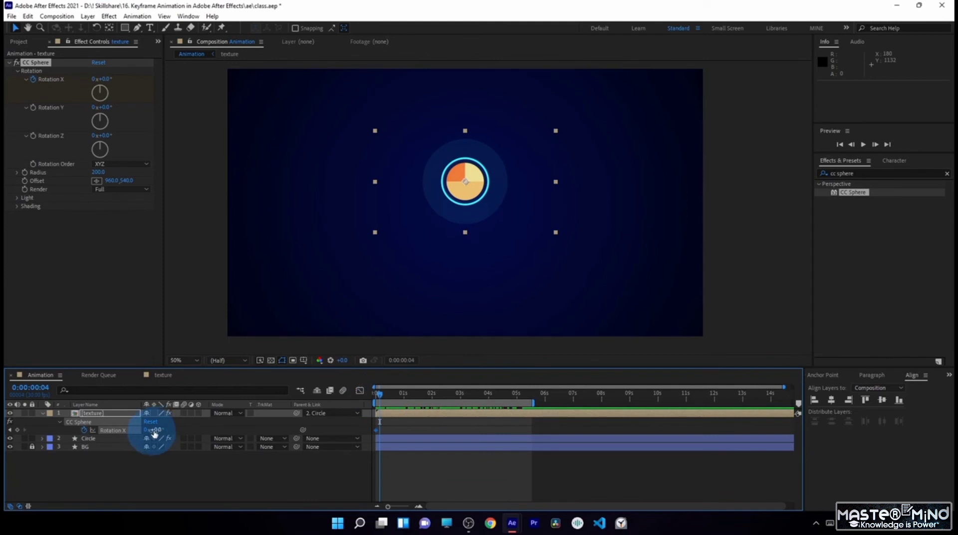
drag(159, 433, 153, 432)
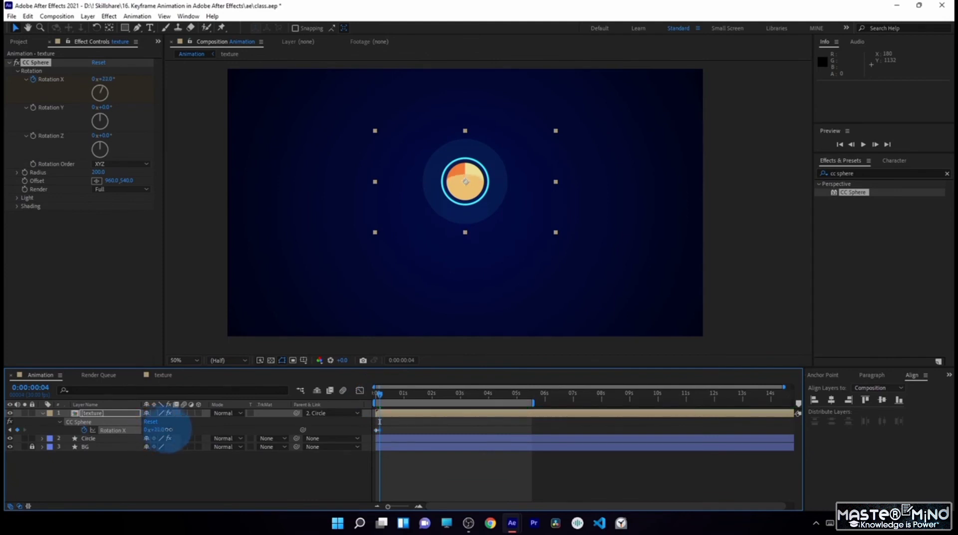
drag(379, 398, 416, 410)
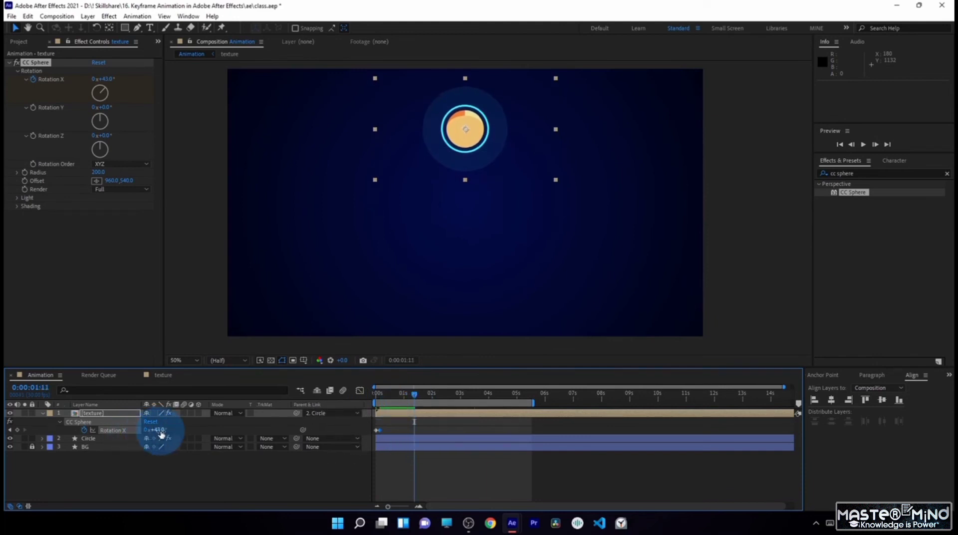
key(Return)
drag(375, 394, 361, 429)
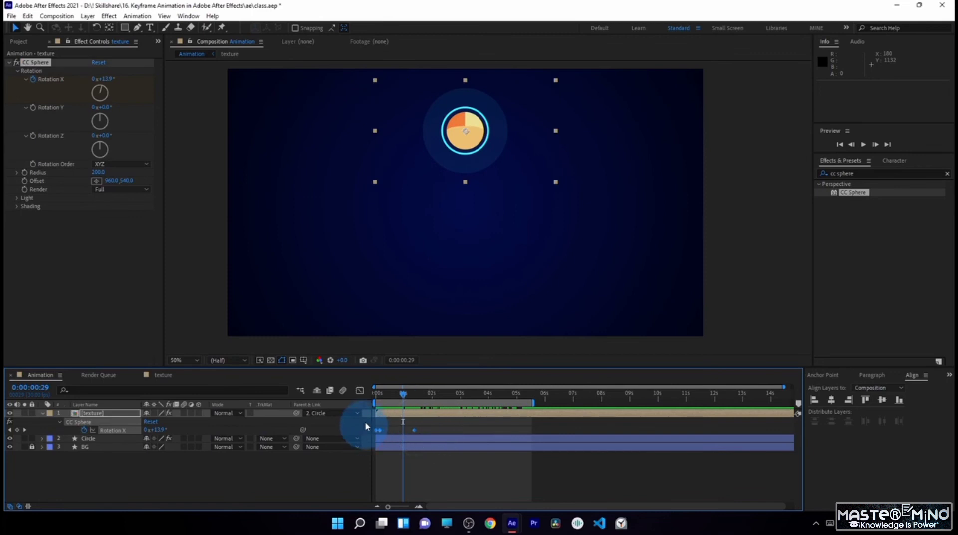
- Ease the last Rotation X keyframe in the speed graph to 0°/sec with 100% influence, and move the 43° keyframe to 0:00:00:12
click(360, 392)
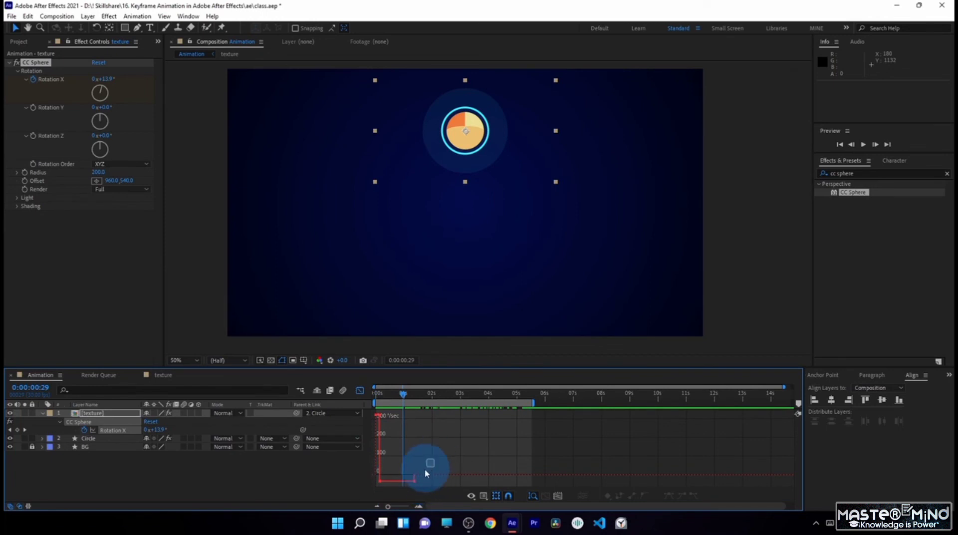
drag(425, 470, 399, 477)
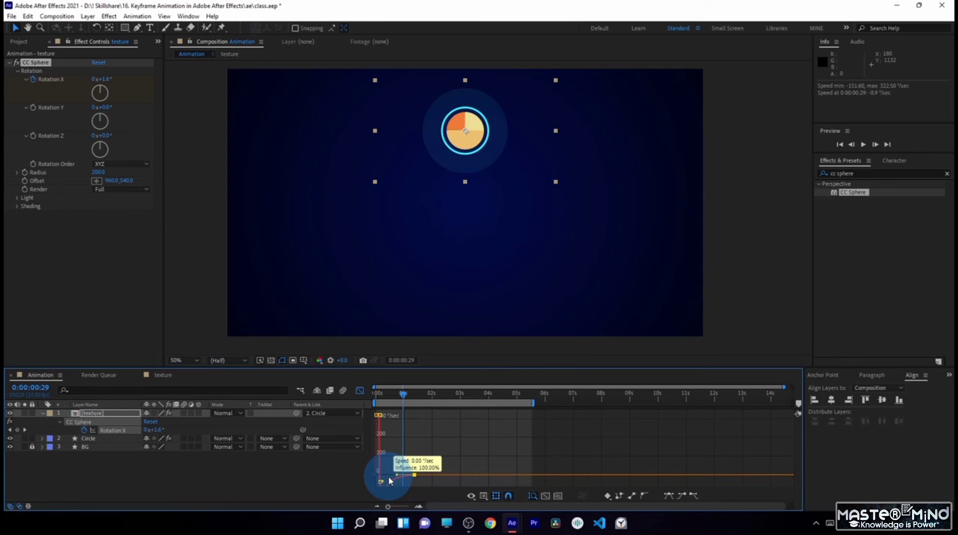
click(360, 390)
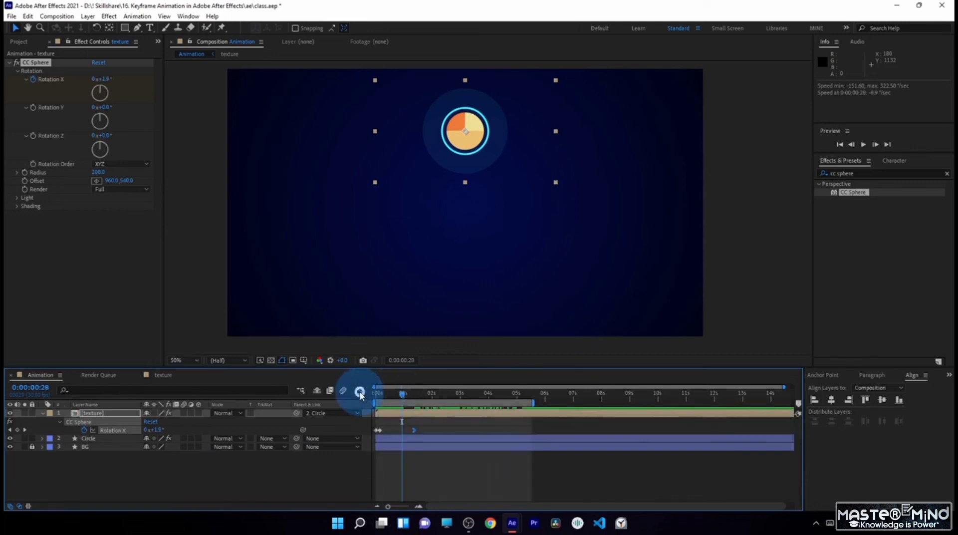
drag(381, 396, 388, 432)
drag(385, 399, 383, 434)
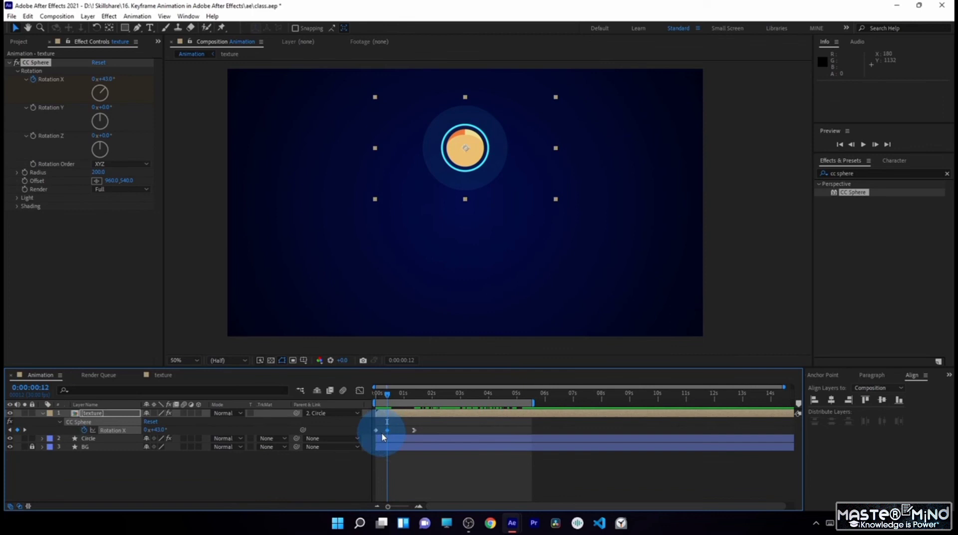
- Shape the Rotation X speed graph with a fast start, 0°/sec at the middle keyframe and a softer final ease, and preview it
click(360, 391)
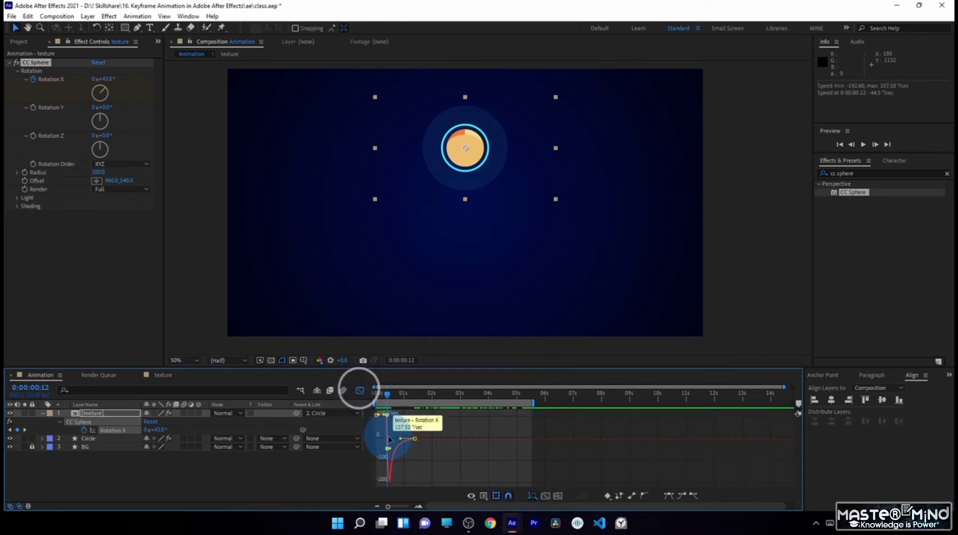
click(394, 442)
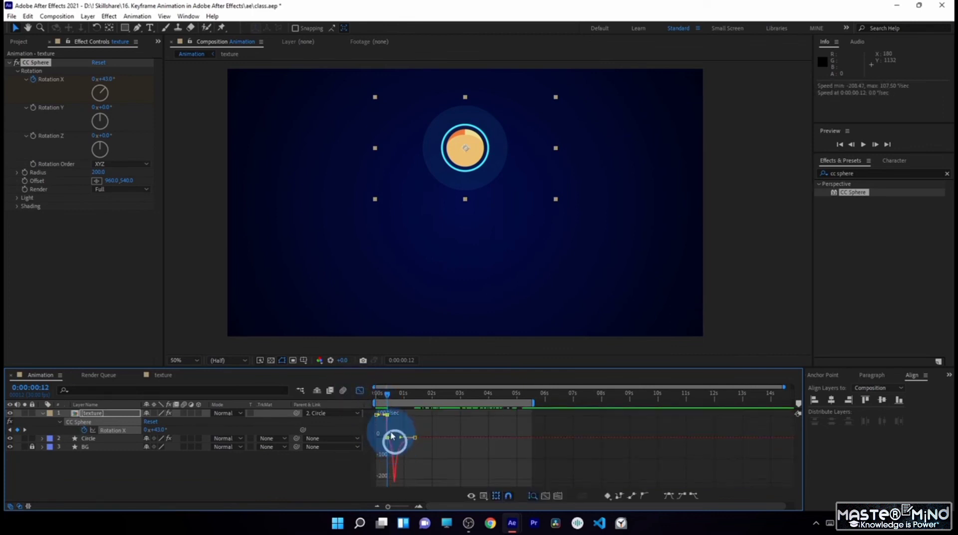
mouse_move(384, 417)
mouse_down()
mouse_move(385, 444)
mouse_move(373, 415)
mouse_up()
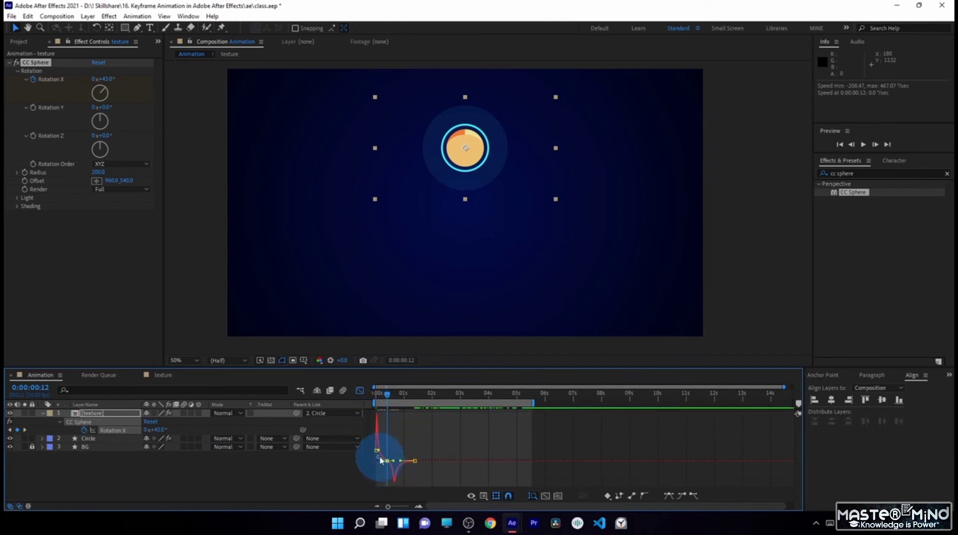
click(419, 507)
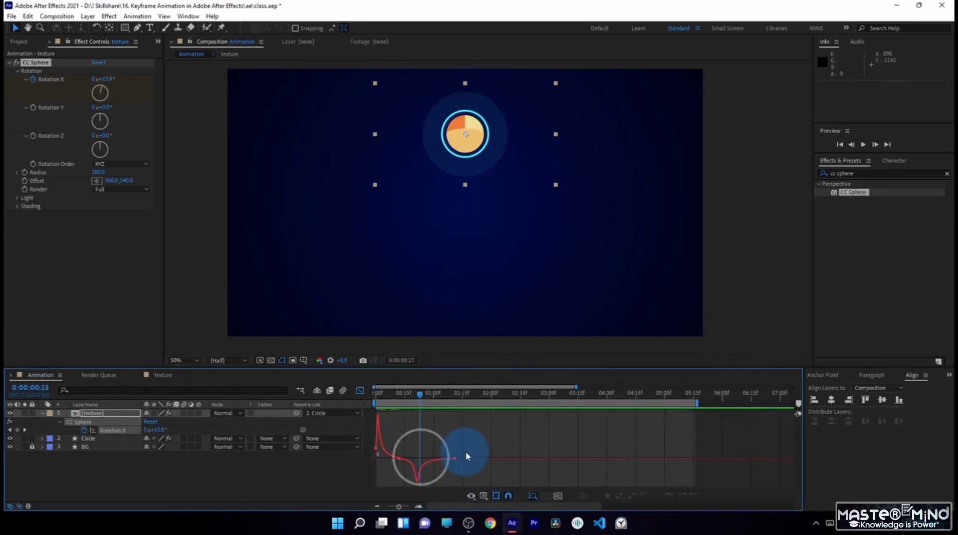
click(454, 458)
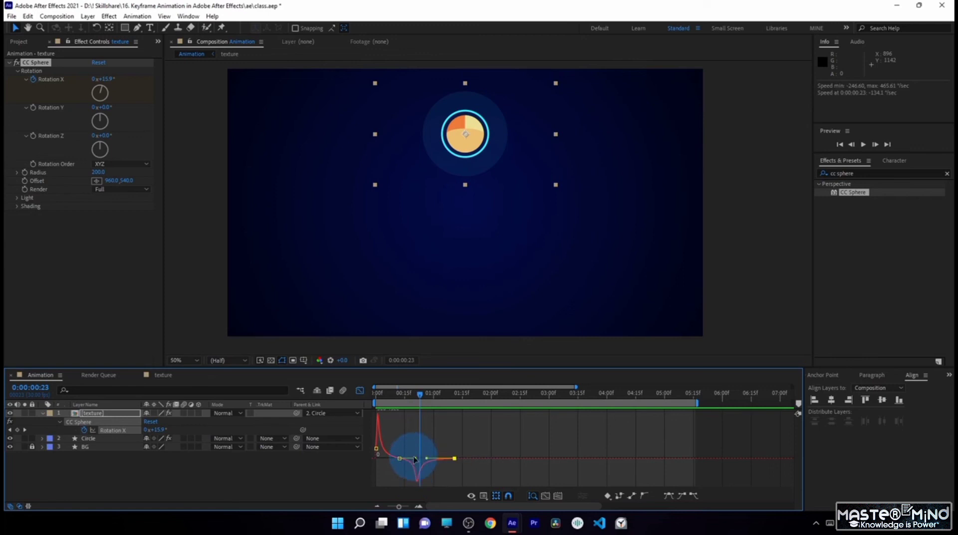
drag(413, 460, 439, 466)
key(space)
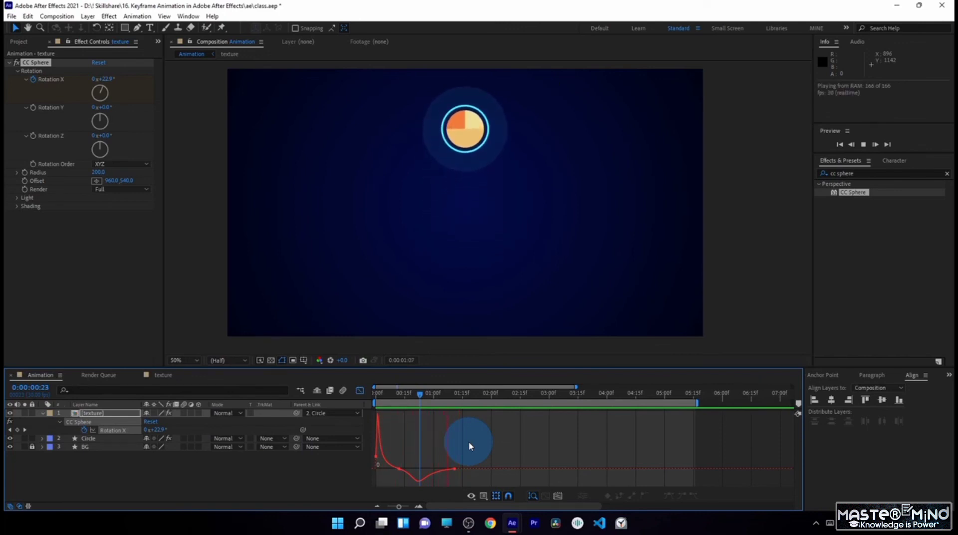
key(KP_0)
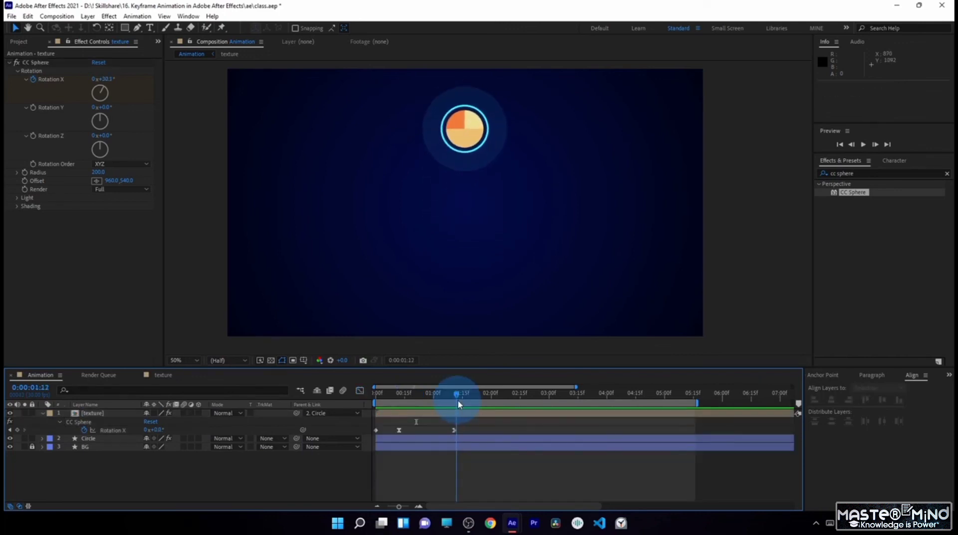
- Scrub the ball's sideways movement and compare it with the ball's rotation in the test.aep reference project, then return to class.aep
drag(459, 403, 491, 406)
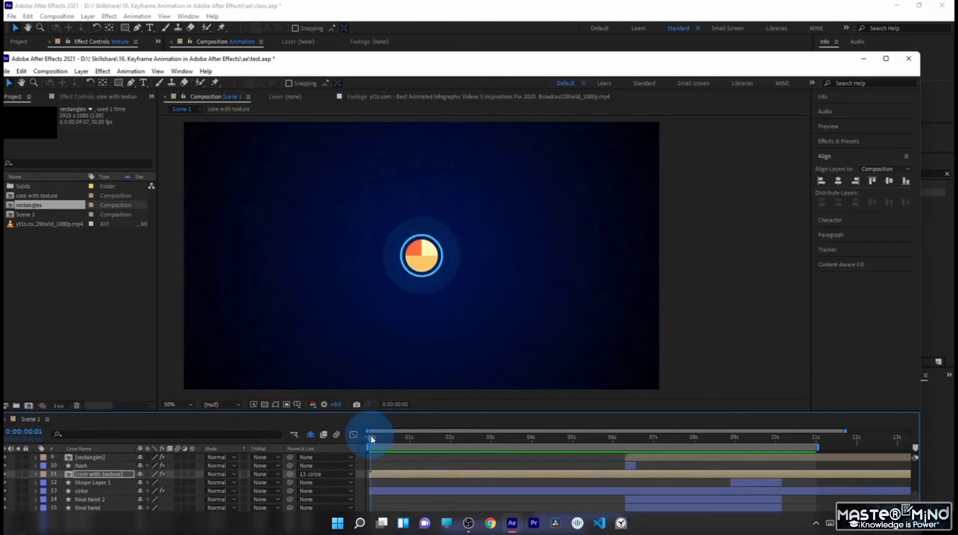
drag(364, 439, 449, 459)
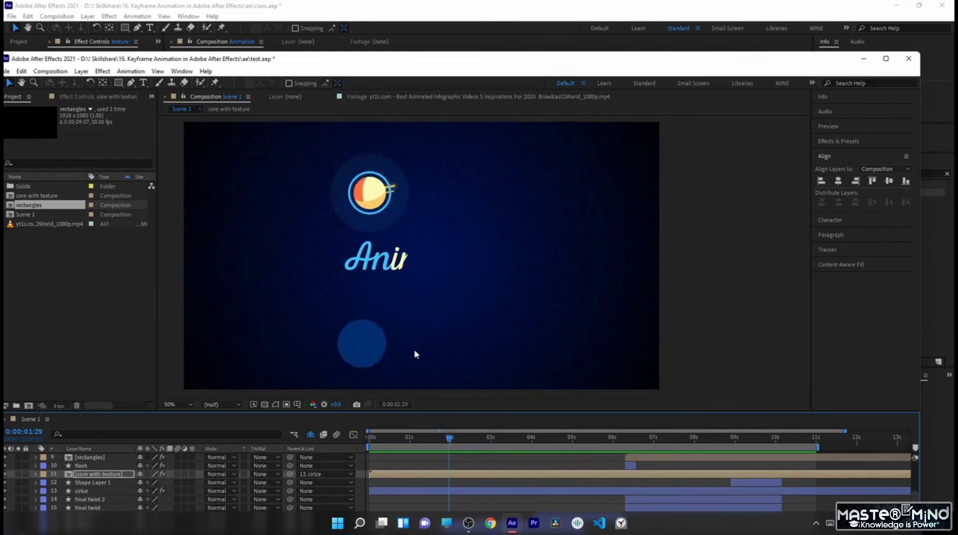
drag(385, 438, 585, 447)
click(436, 444)
drag(491, 60, 957, 6)
click(485, 394)
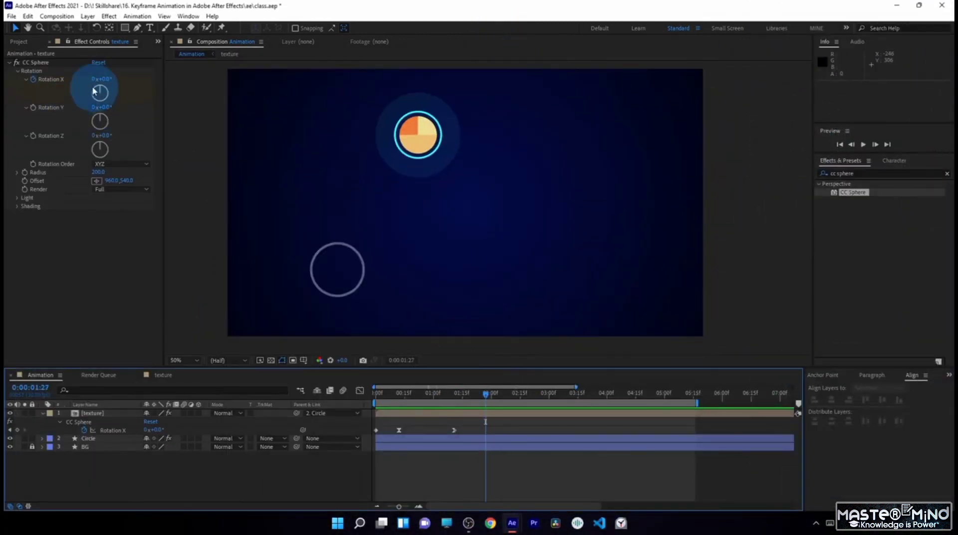
- Add CC Sphere Rotation Y and Rotation Z keyframes of 0° at 0:00:01:09 and reveal the texture layer's keyframes in the timeline
click(450, 397)
drag(450, 397, 442, 396)
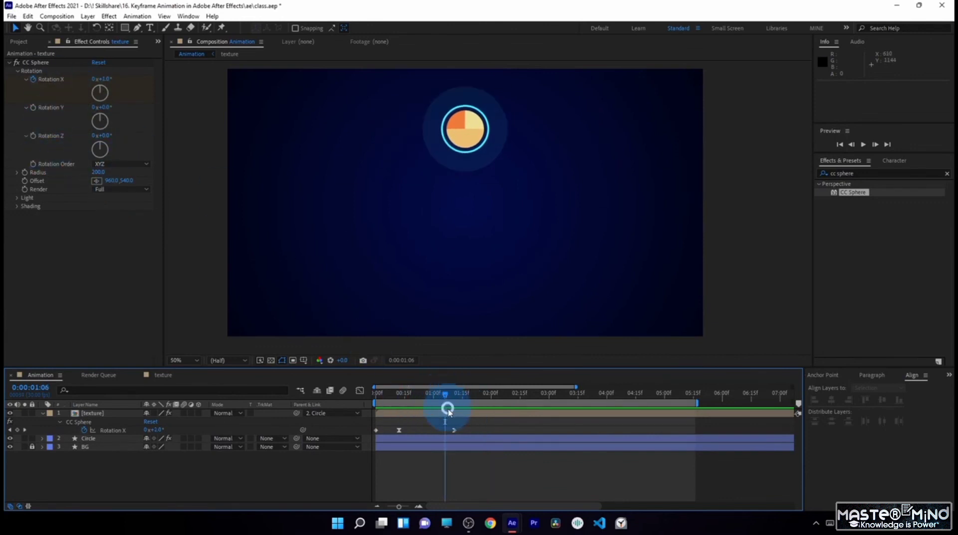
click(448, 410)
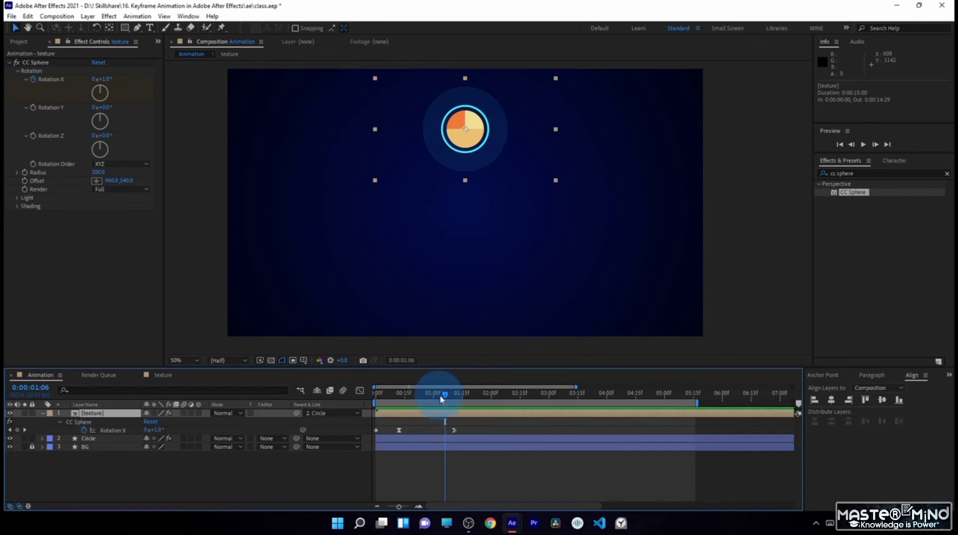
click(451, 399)
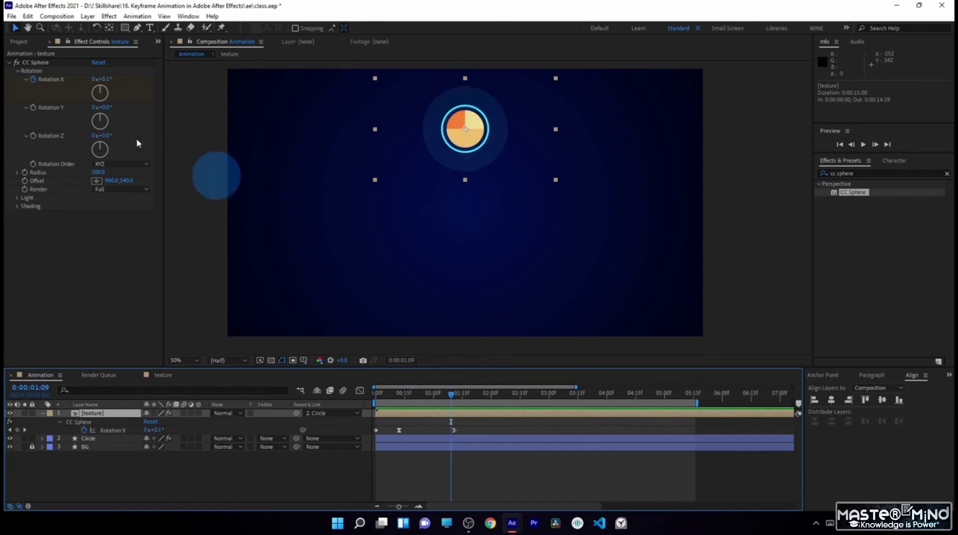
click(33, 112)
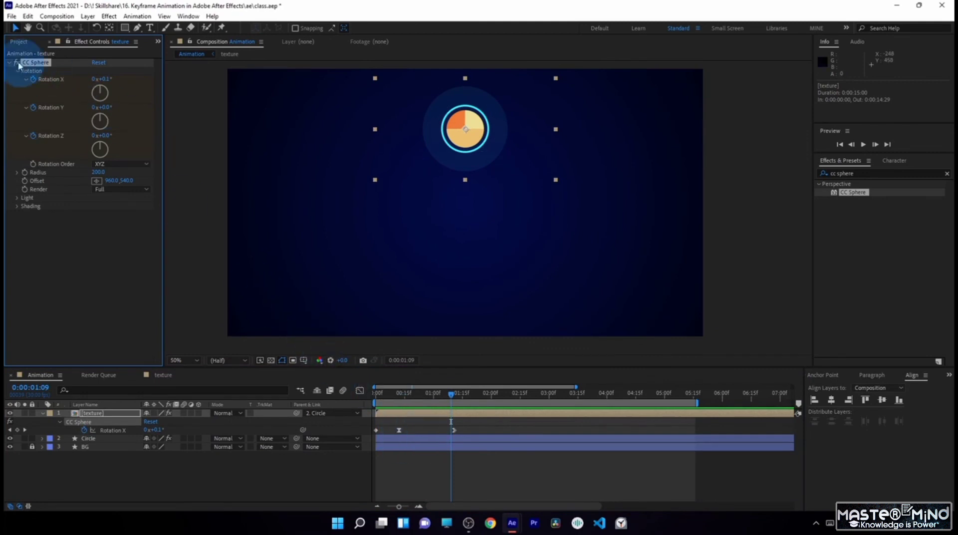
drag(102, 107, 122, 111)
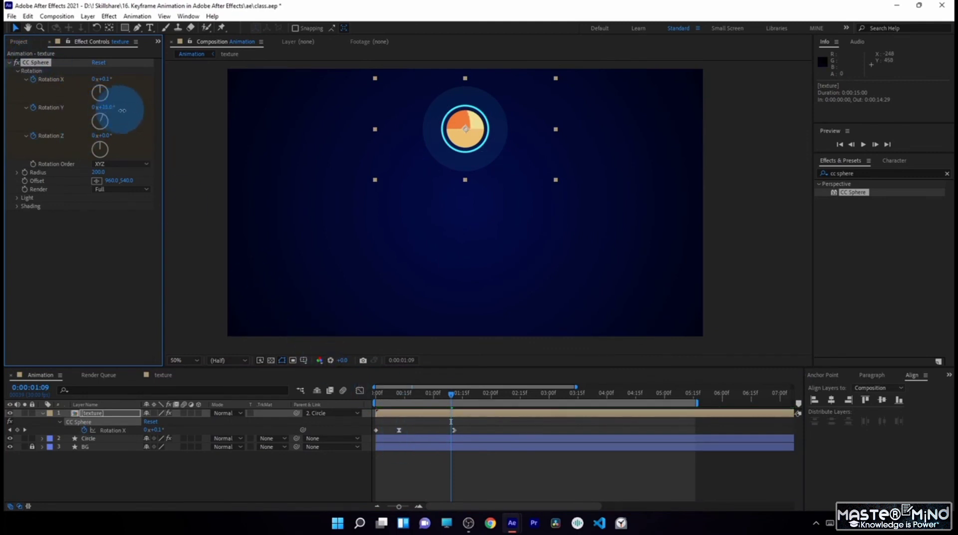
key(ctrl+z)
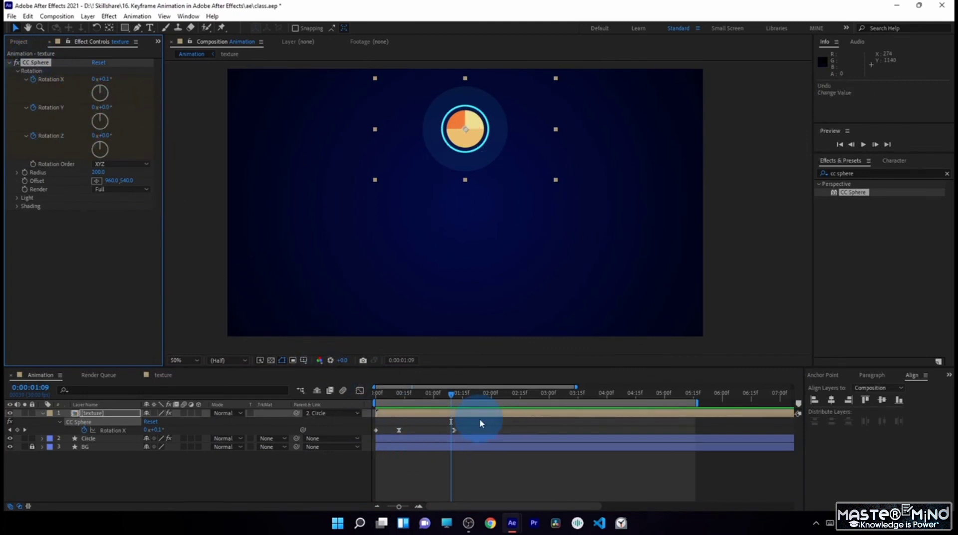
click(477, 417)
key(u)
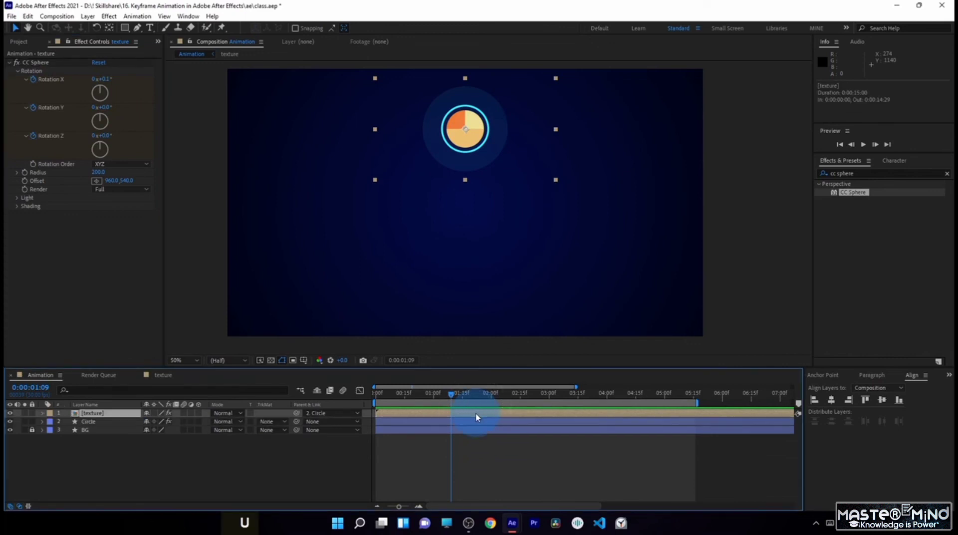
key(u)
click(447, 442)
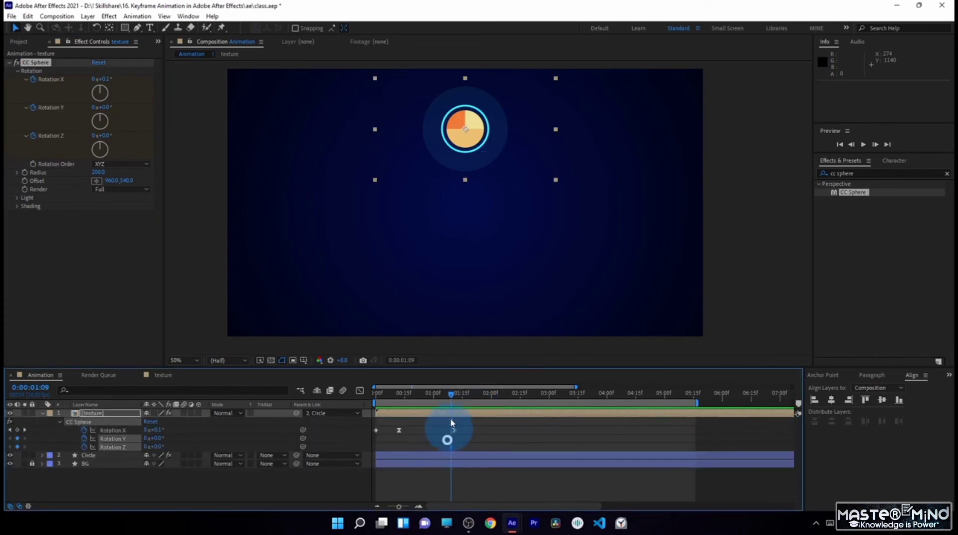
- Keyframe the CC Sphere rotation at 0:00:01:28 with X -33°, Y -32° and Z -23°, and preview the animation
drag(383, 393, 488, 395)
click(504, 435)
drag(156, 439, 154, 440)
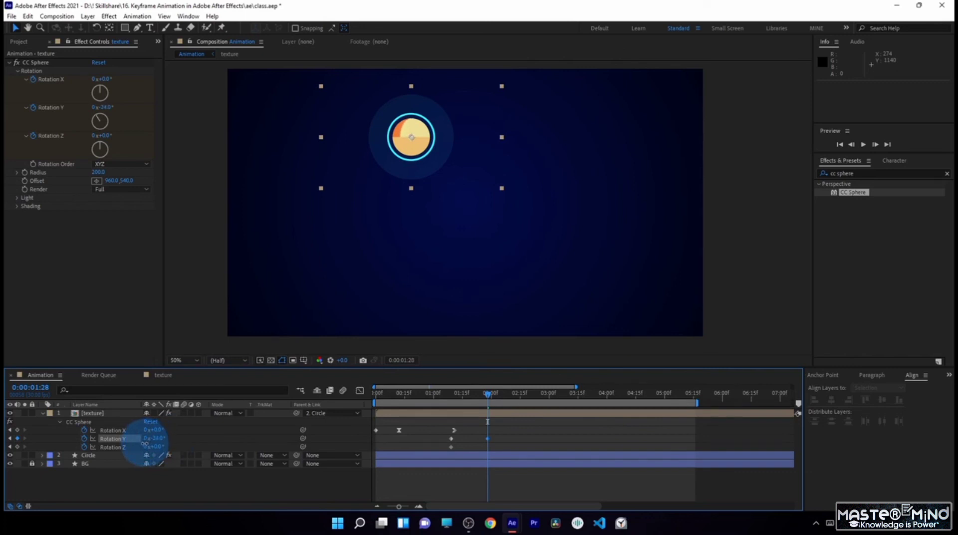
drag(144, 444, 145, 444)
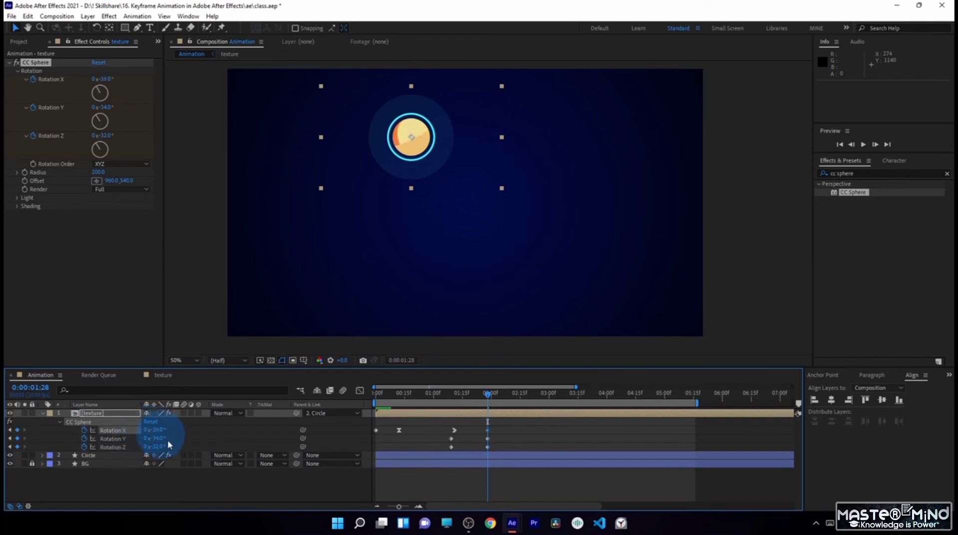
drag(158, 448, 170, 447)
drag(157, 439, 159, 440)
drag(153, 431, 155, 431)
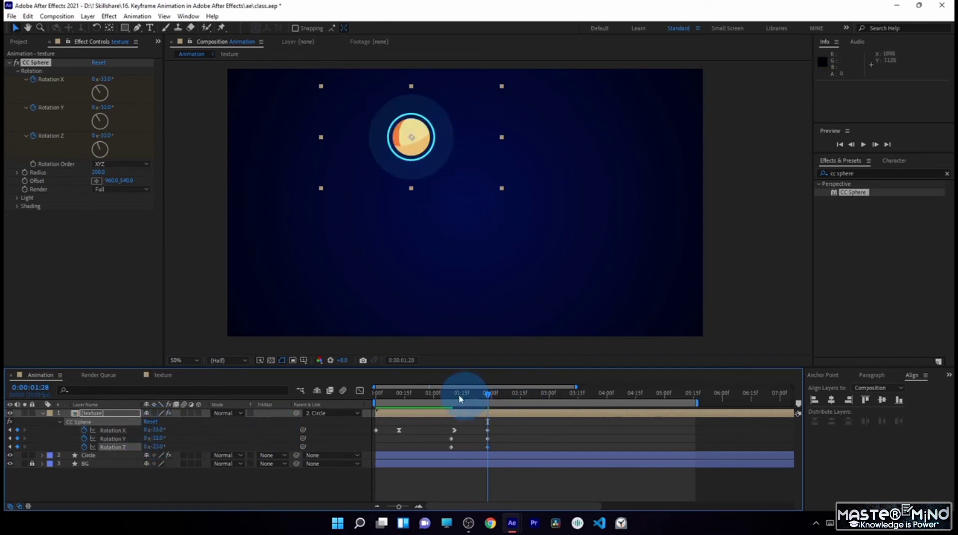
drag(451, 395, 493, 400)
click(515, 443)
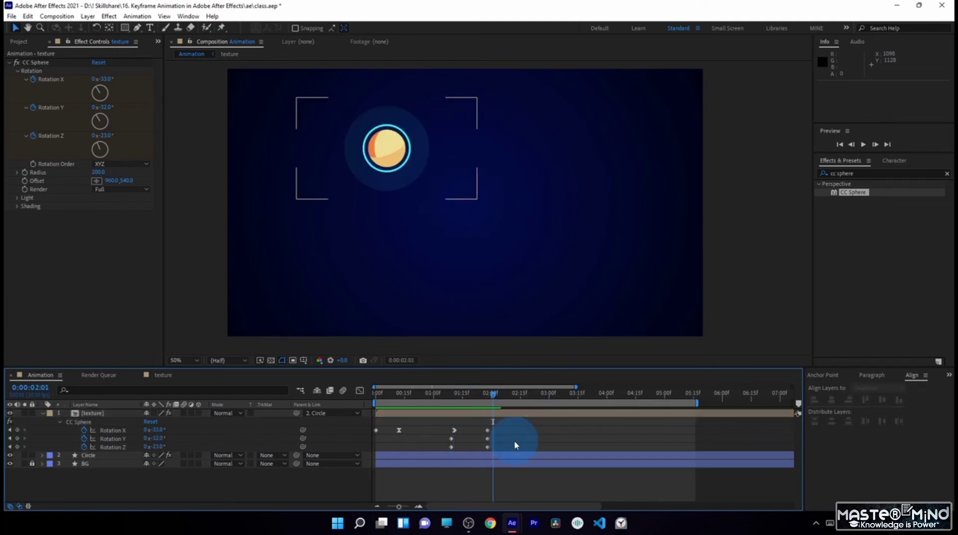
key(space)
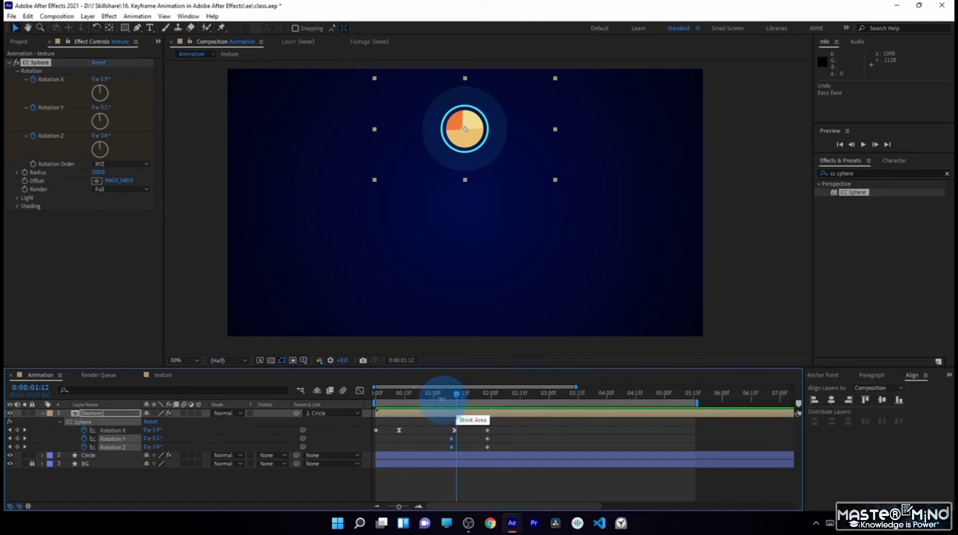
- Apply Easy Ease to the Rotation Y and Rotation Z keyframes at 0:00:01:09
drag(443, 400, 444, 453)
key(F9)
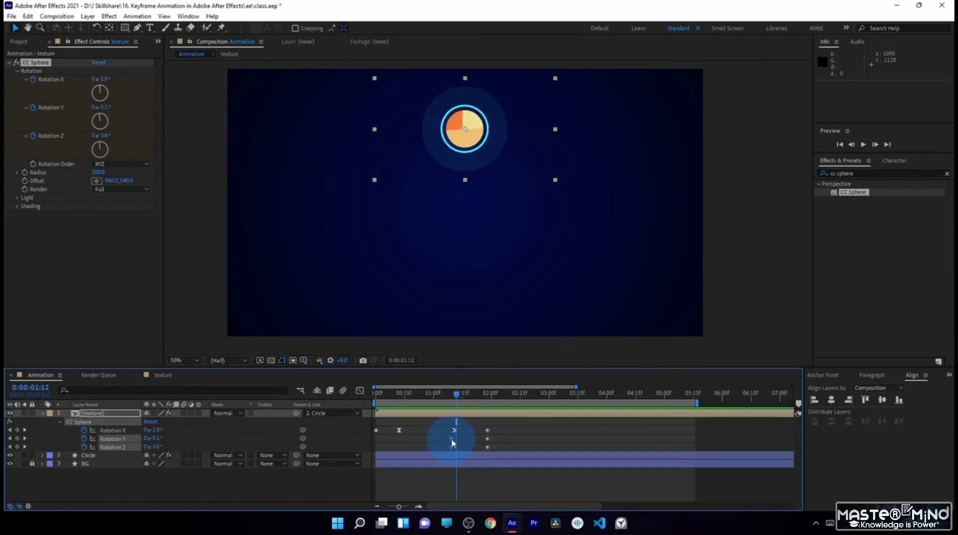
click(454, 398)
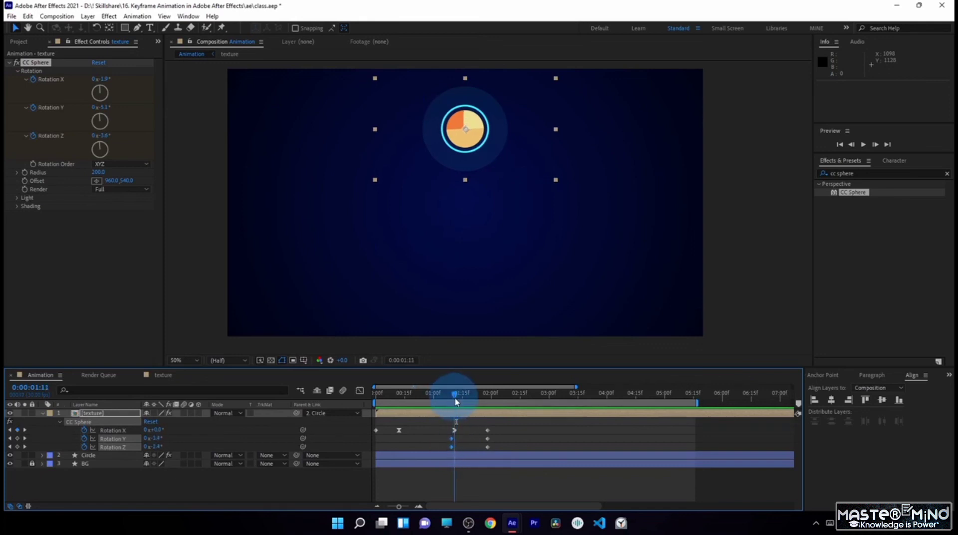
drag(455, 399, 465, 402)
drag(464, 435, 442, 450)
key(F9)
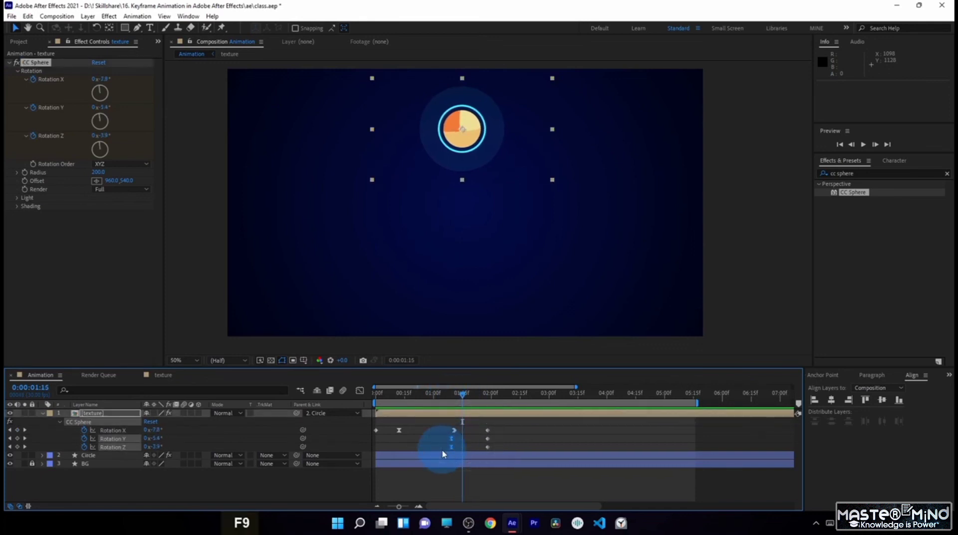
- In the speed graph, bring the outgoing speed of the Rotation X keyframe near 0:00:01:11 down to zero with an eased handle
click(454, 428)
click(454, 431)
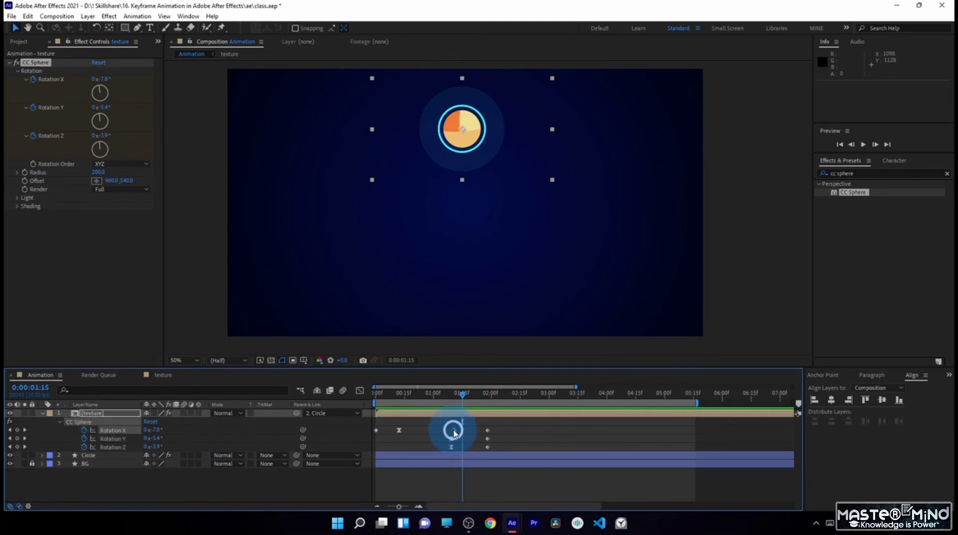
click(360, 392)
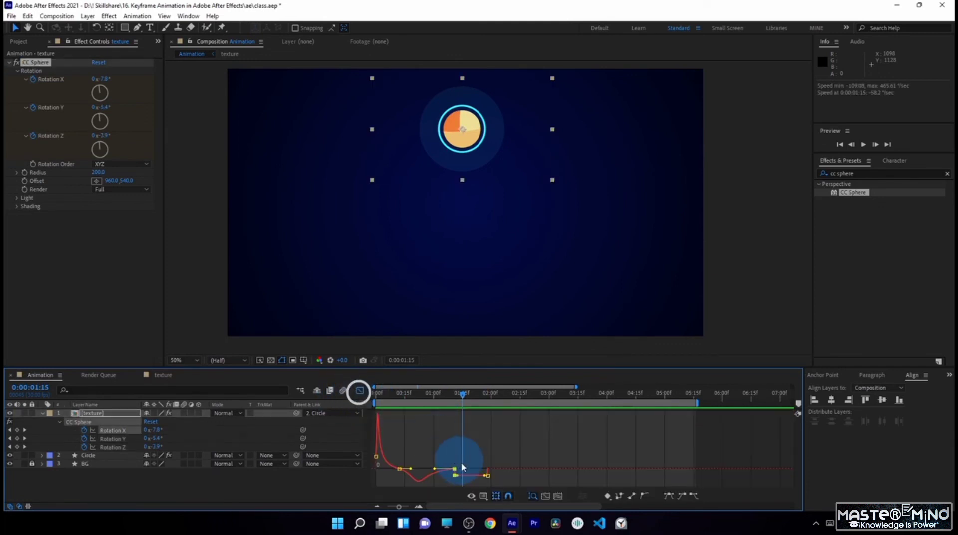
mouse_move(465, 477)
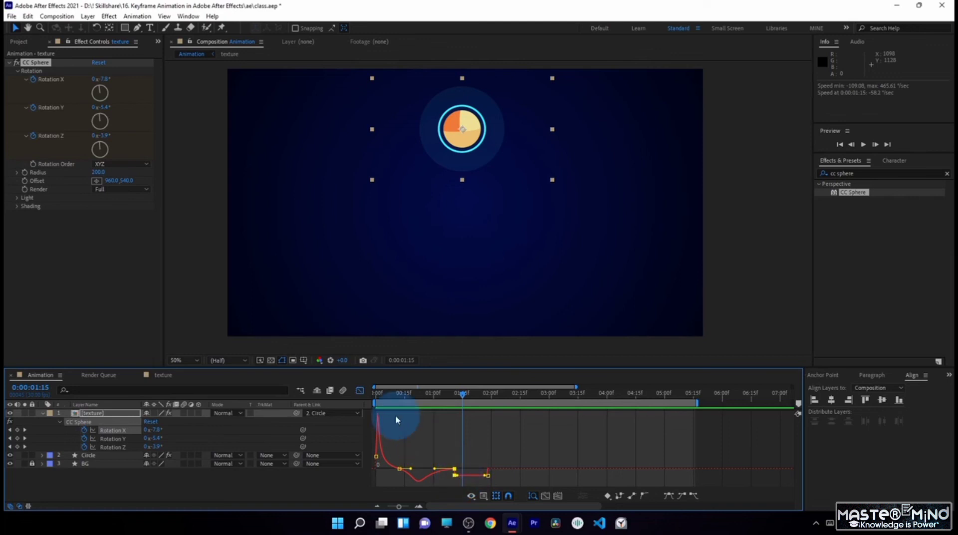
key(shift+F3)
click(454, 431)
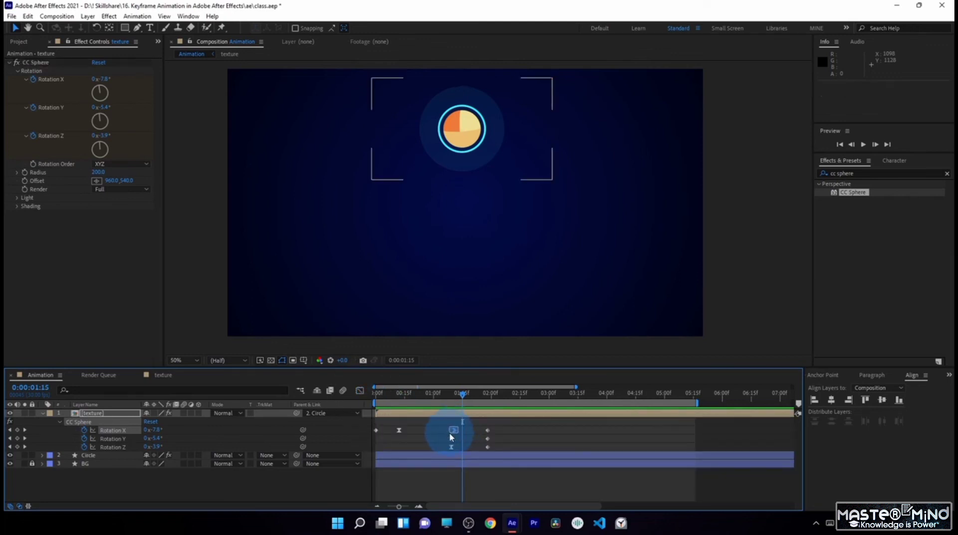
click(360, 391)
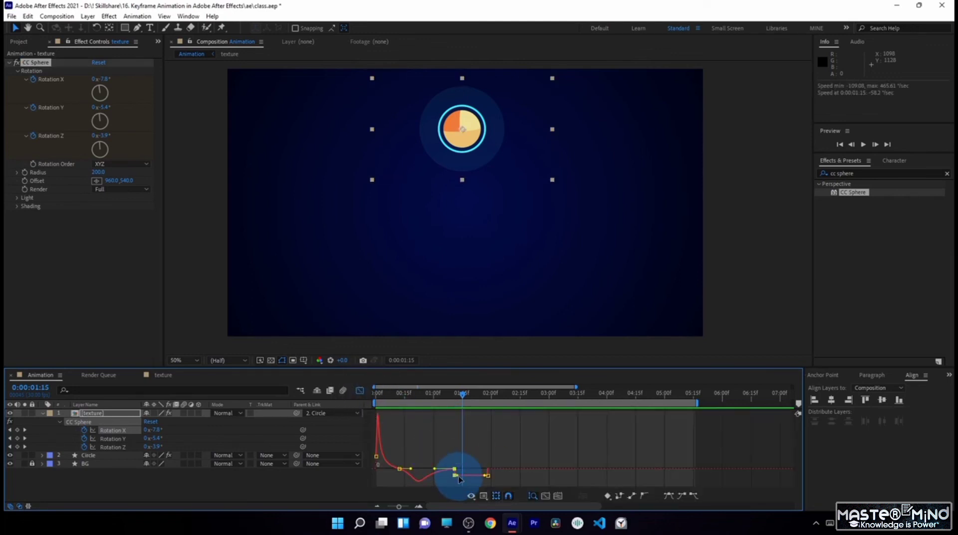
drag(463, 478, 475, 469)
click(360, 390)
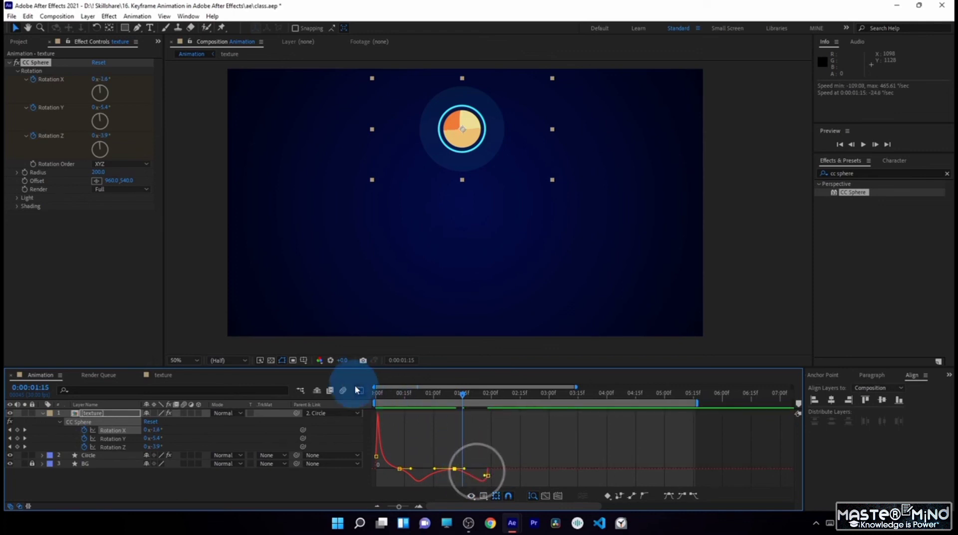
- Keyframe the CC Sphere rotation at 0:00:02:13 with X 35°, Y -28° and Z 10°
click(455, 396)
drag(464, 400, 519, 401)
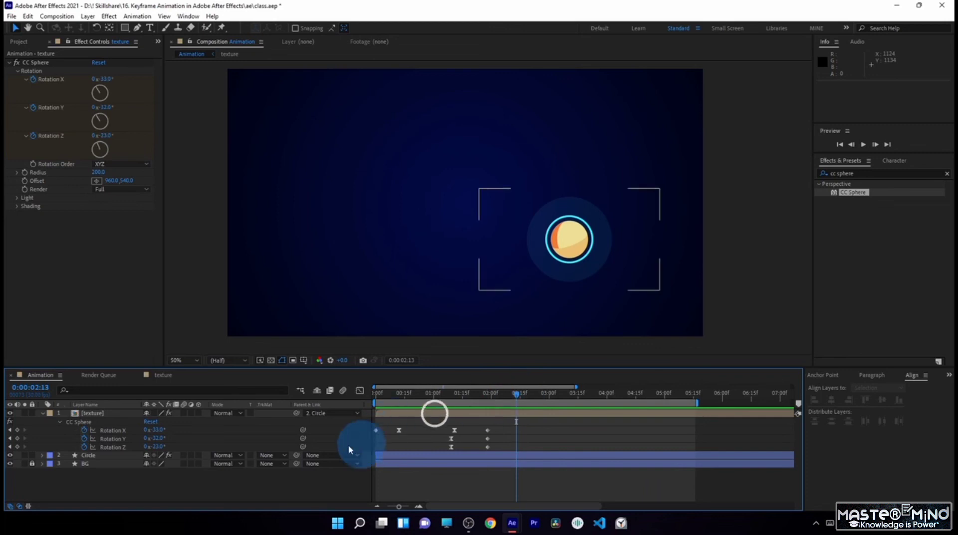
drag(156, 438, 186, 440)
drag(157, 448, 160, 448)
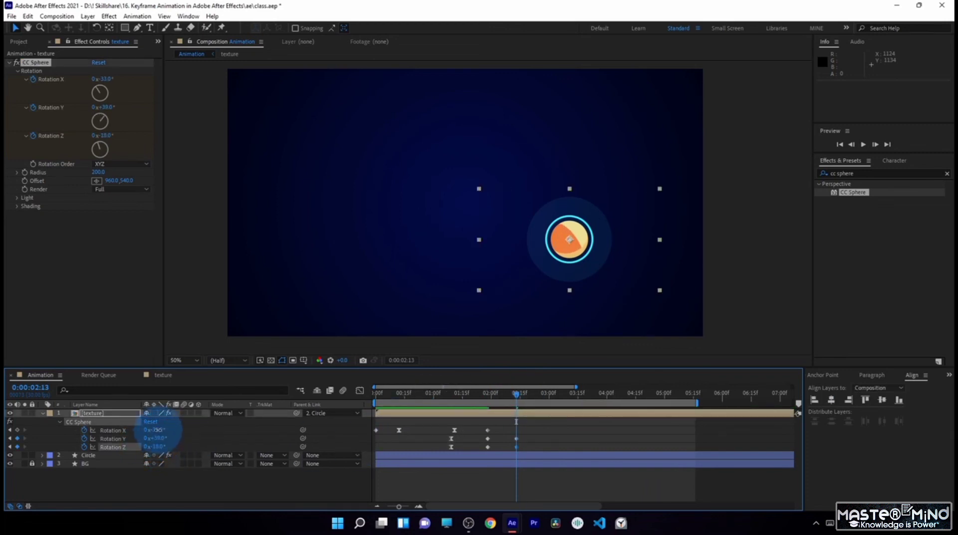
drag(167, 428, 200, 429)
drag(155, 438, 132, 439)
mouse_move(155, 432)
mouse_down()
mouse_move(158, 441)
mouse_move(170, 430)
mouse_up()
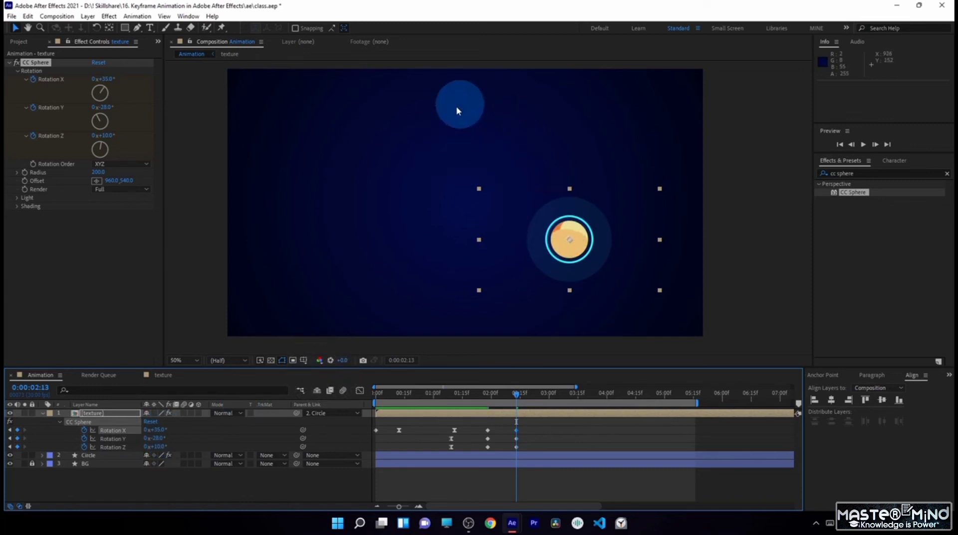
- Check the ball's turn after 0:00:01:28 and move the three rotation keyframes at 0:00:02:13 out to 0:00:03:23
click(488, 394)
drag(503, 394, 517, 398)
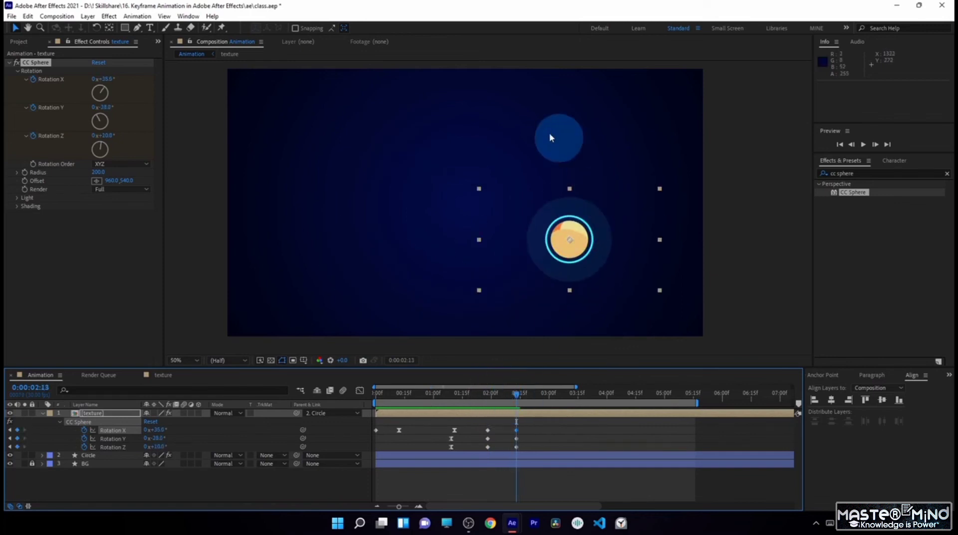
click(489, 395)
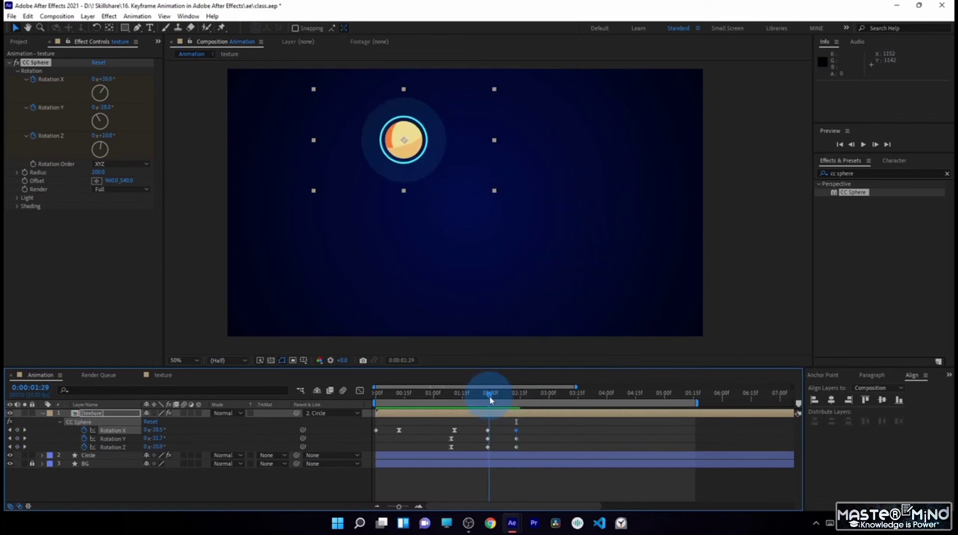
mouse_move(492, 400)
mouse_down()
mouse_move(514, 415)
mouse_move(490, 396)
mouse_up()
drag(470, 460, 496, 423)
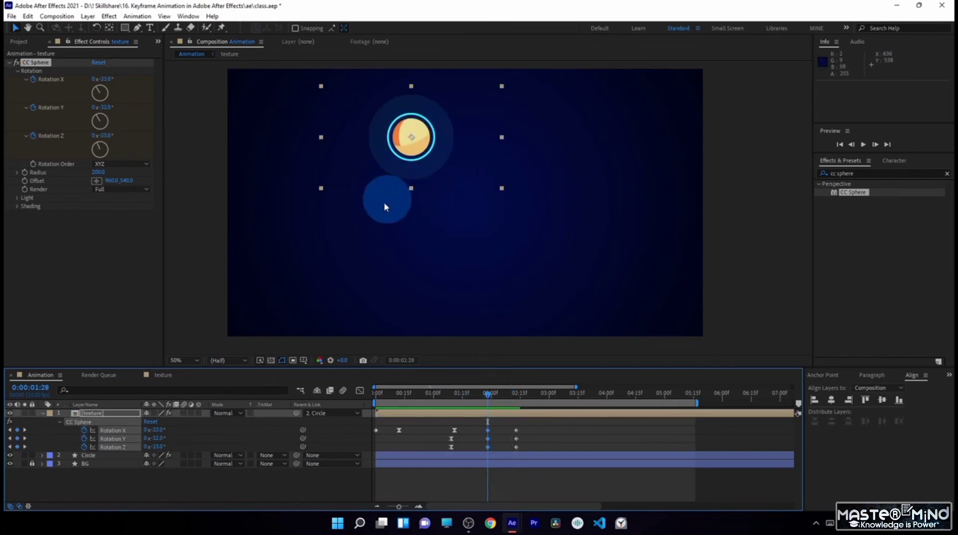
drag(506, 396, 525, 464)
drag(517, 431, 593, 435)
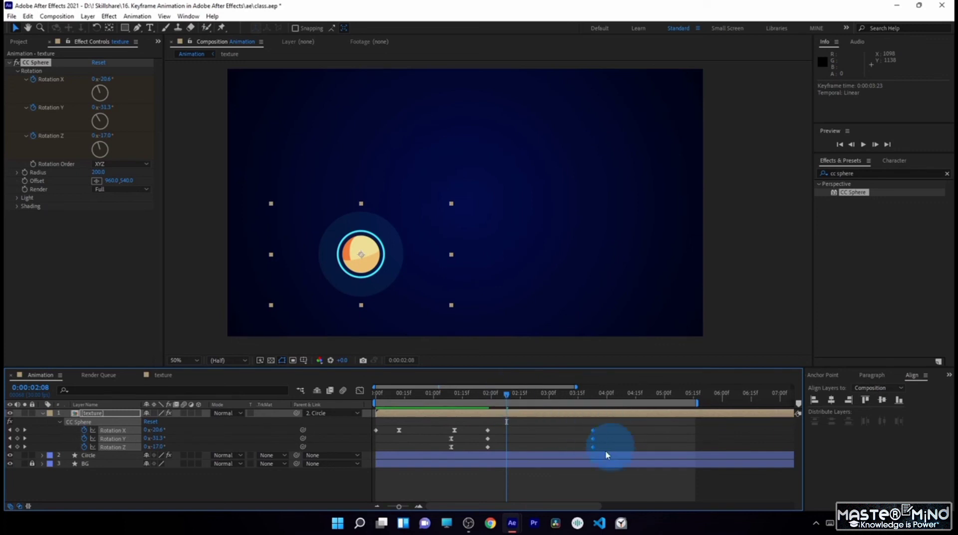
- Copy the three rotation keyframes at 0:00:01:28 and paste them at 0:00:02:15
click(509, 397)
drag(498, 425, 486, 456)
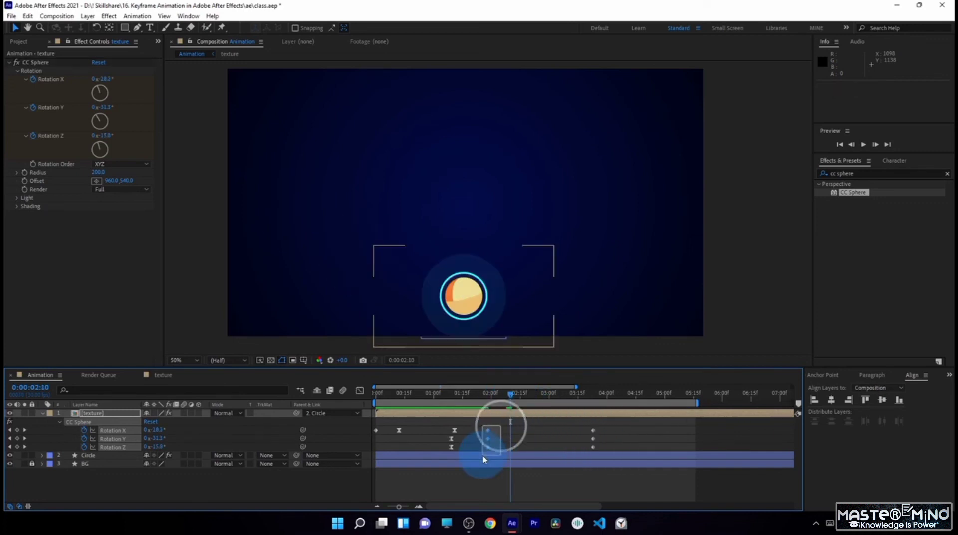
key(ctrl+c)
drag(510, 393, 520, 393)
key(ctrl+c)
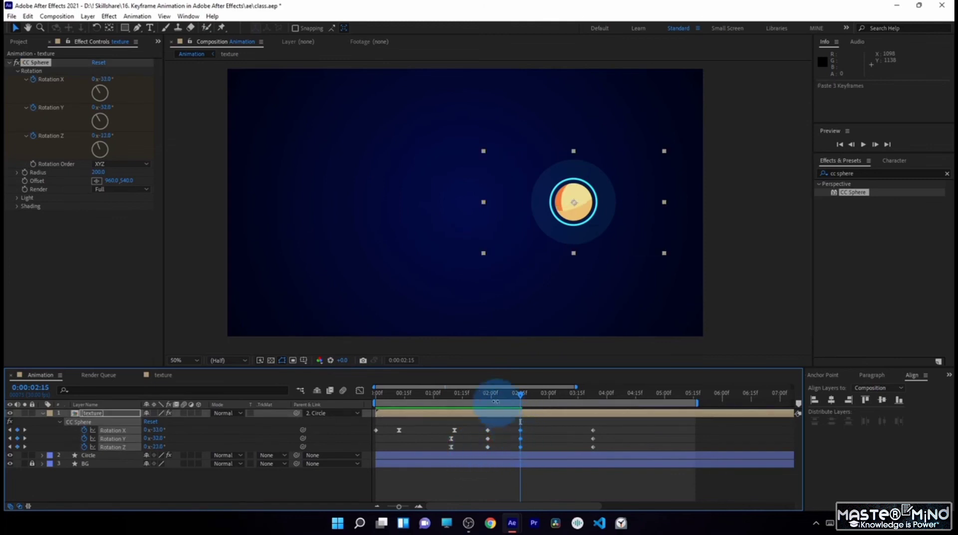
- Retime the pasted rotation keyframes to about 0:00:02:07 and the last set to about 0:00:02:14 to match the ball's sideways movement
drag(478, 398, 511, 431)
click(517, 400)
drag(580, 428, 543, 436)
drag(529, 396, 539, 400)
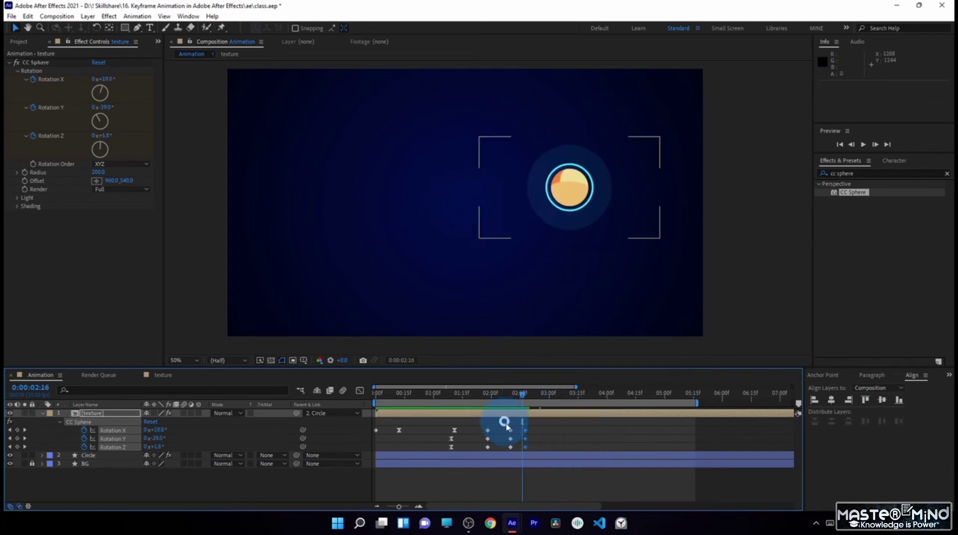
drag(529, 453, 529, 453)
drag(535, 423, 523, 449)
mouse_move(525, 431)
mouse_down()
mouse_move(506, 430)
mouse_move(528, 453)
mouse_move(518, 430)
mouse_up()
key(j)
click(541, 430)
- Keyframe the CC Sphere Rotation X, Y and Z at 0° at 0:00:03:13
drag(486, 397, 553, 394)
click(544, 295)
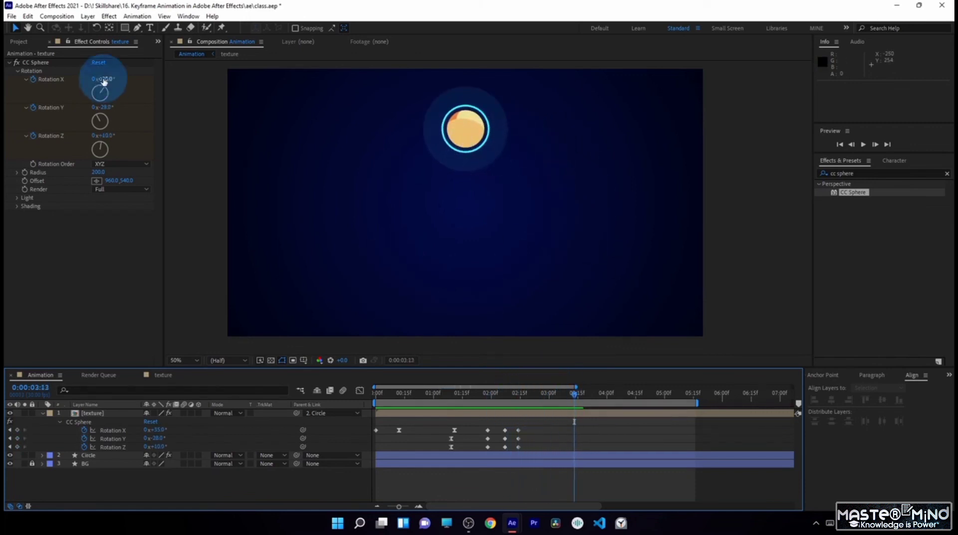
click(108, 81)
text(0)
key(Return)
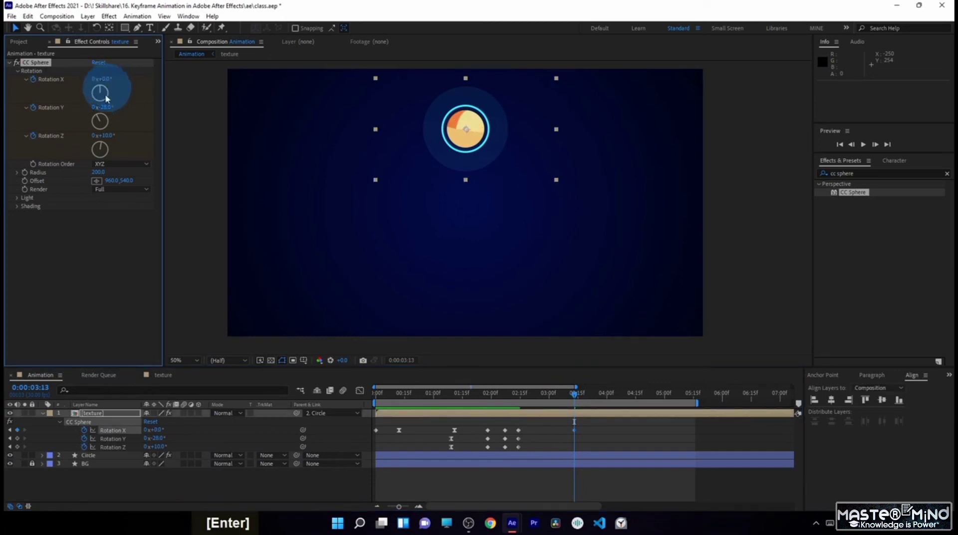
click(106, 107)
text(0)
key(Return)
click(108, 136)
text(0)
key(Return)
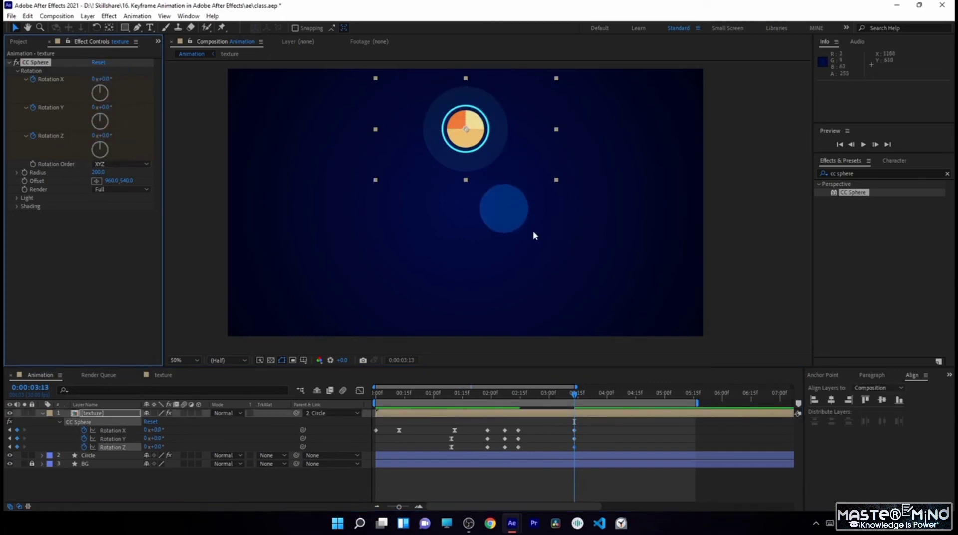
- Apply Easy Ease to the three rotation keyframes at 0:00:03:13 and preview the animation
drag(526, 393, 572, 426)
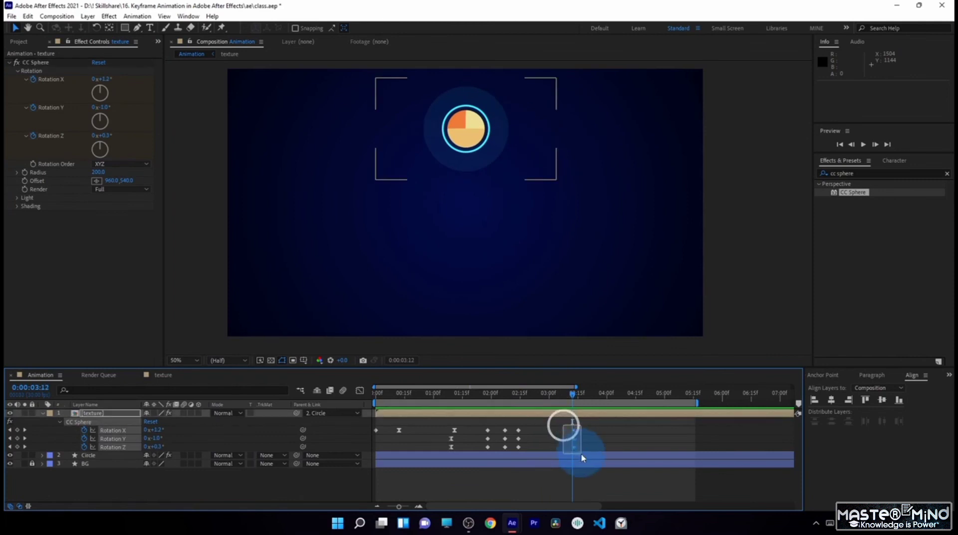
key(F9)
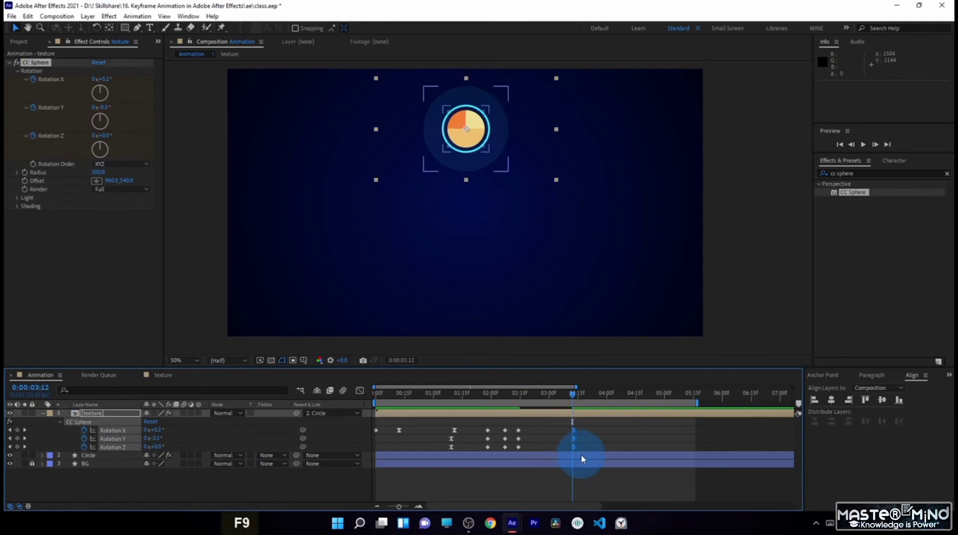
drag(556, 392, 576, 426)
key(KP_0)
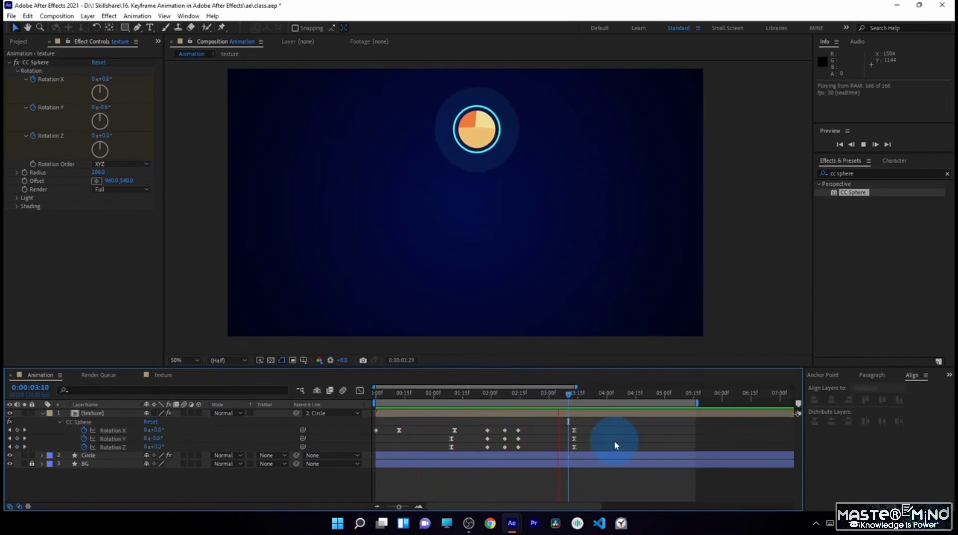
- Show the full timeline and keyframe Rotation X at -39° at 0:00:03:21 and 0° at 0:00:05:03
double_click(479, 387)
drag(479, 394, 492, 403)
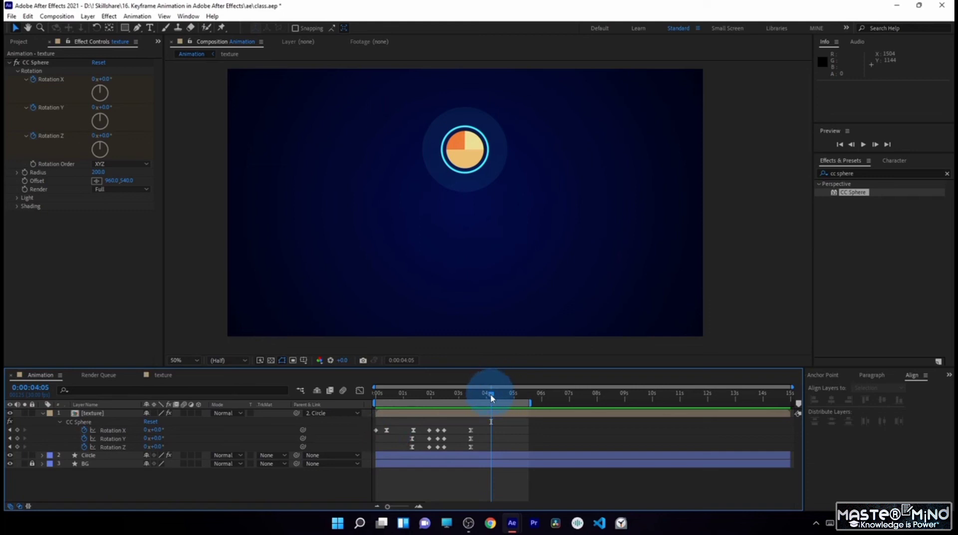
drag(492, 398, 478, 399)
drag(153, 430, 143, 439)
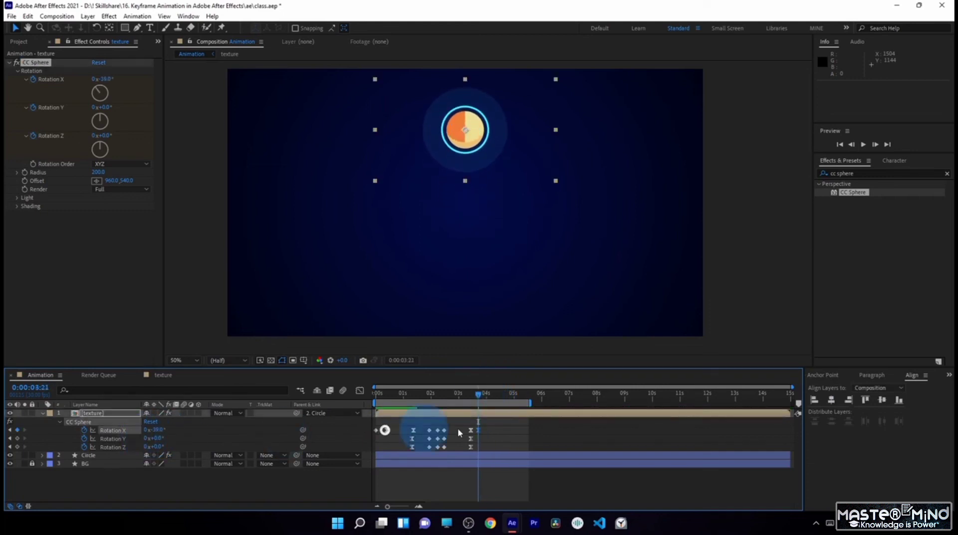
drag(506, 401, 517, 403)
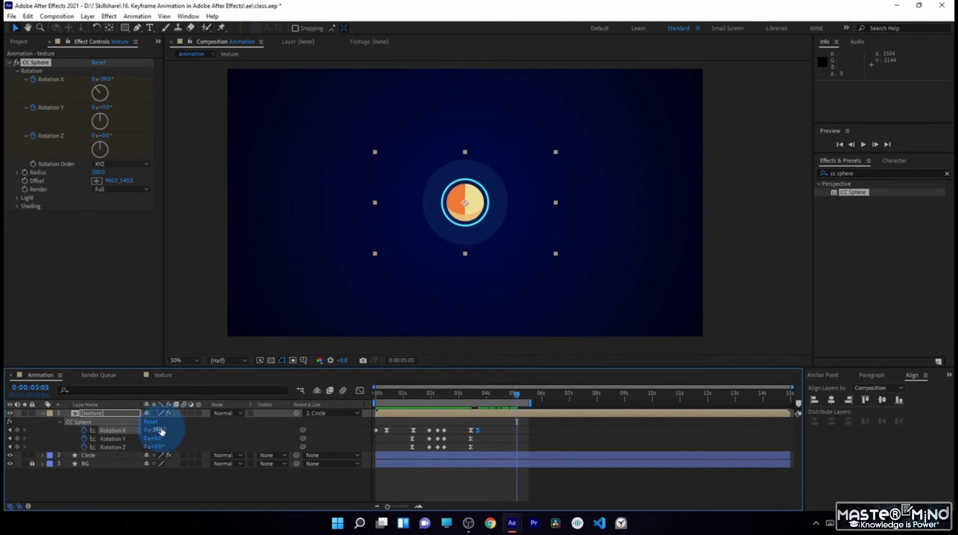
key(Return)
- Retime the Rotation X -39° keyframe to about 0:00:04:06 and the last one to about 0:00:05:18, smoothing its ease in the speed graph
click(482, 394)
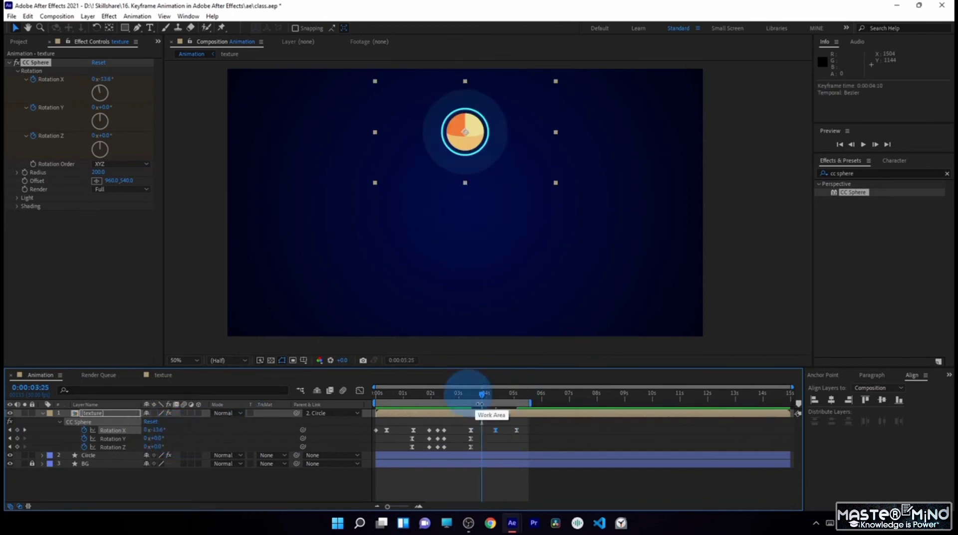
drag(478, 430, 492, 432)
drag(485, 394, 460, 428)
click(360, 391)
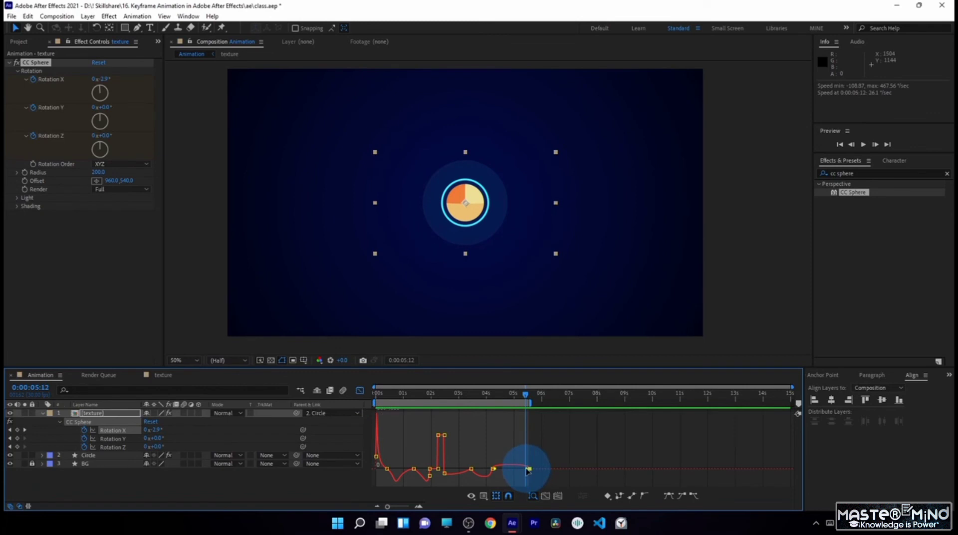
drag(528, 471, 515, 468)
mouse_move(496, 394)
mouse_down()
mouse_move(488, 400)
mouse_move(520, 409)
mouse_move(493, 397)
mouse_up()
click(360, 391)
click(361, 391)
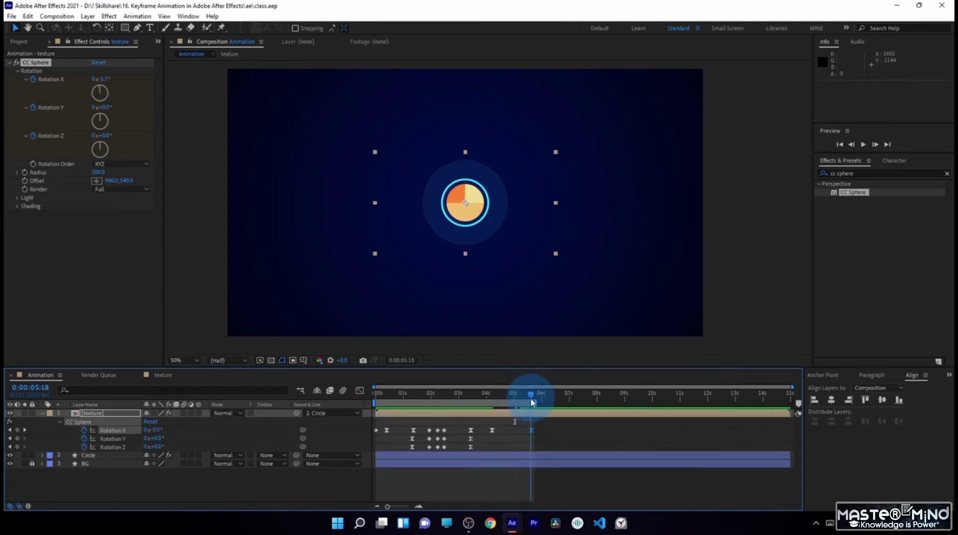
drag(532, 401, 517, 402)
- Preview the animation and compare it with the ball's motion in Scene 1 of the test.aep reference project
key(0)
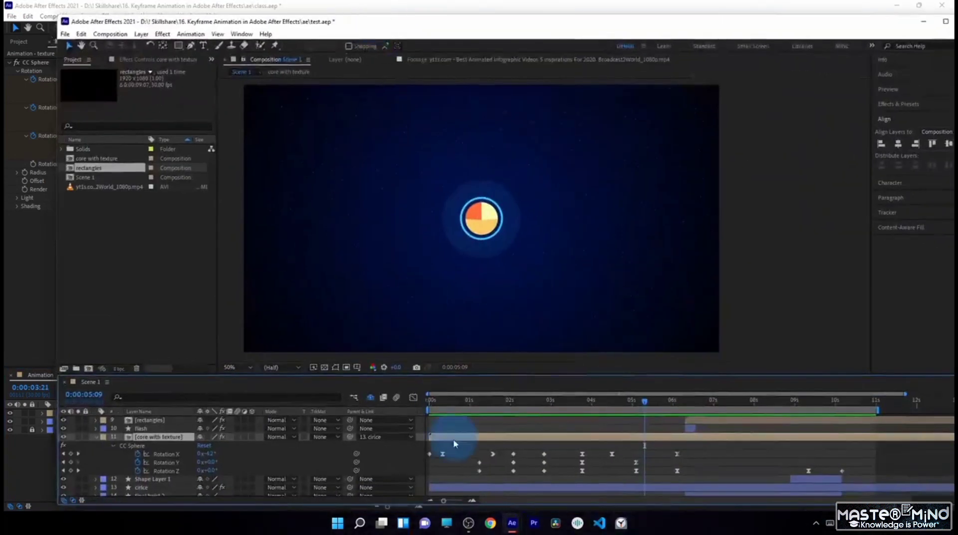
drag(435, 406, 514, 406)
key(space)
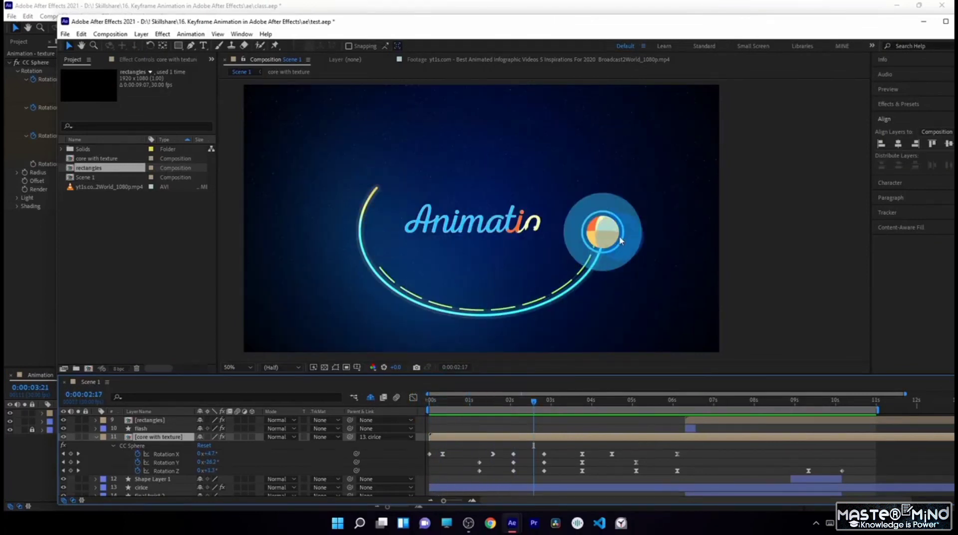